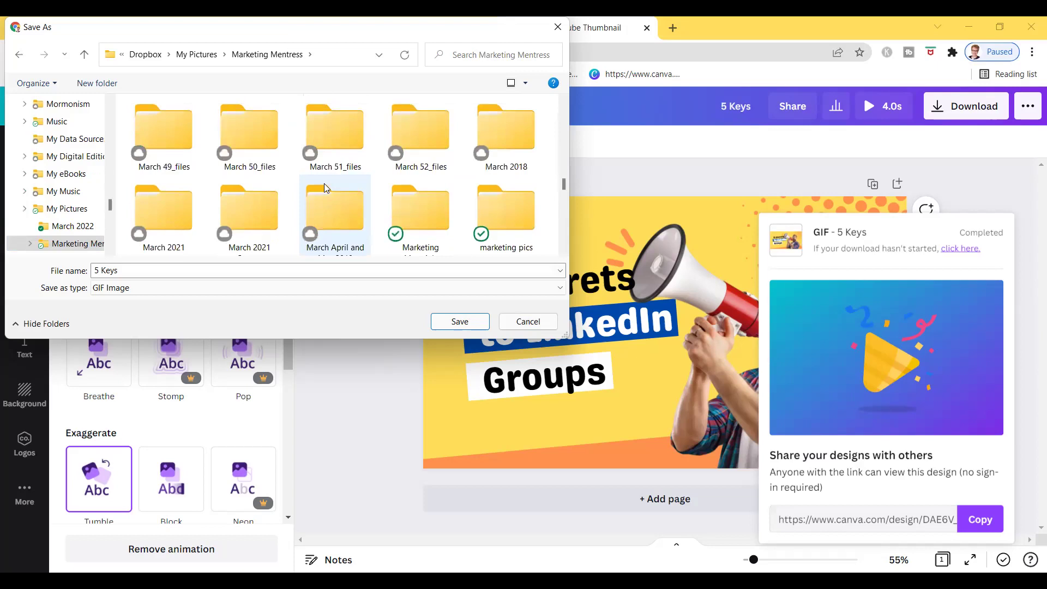
- Choose the LinkedIn Pics folder inside Marketing Mentress as the save location for the GIF
scroll(324, 187, up, 2)
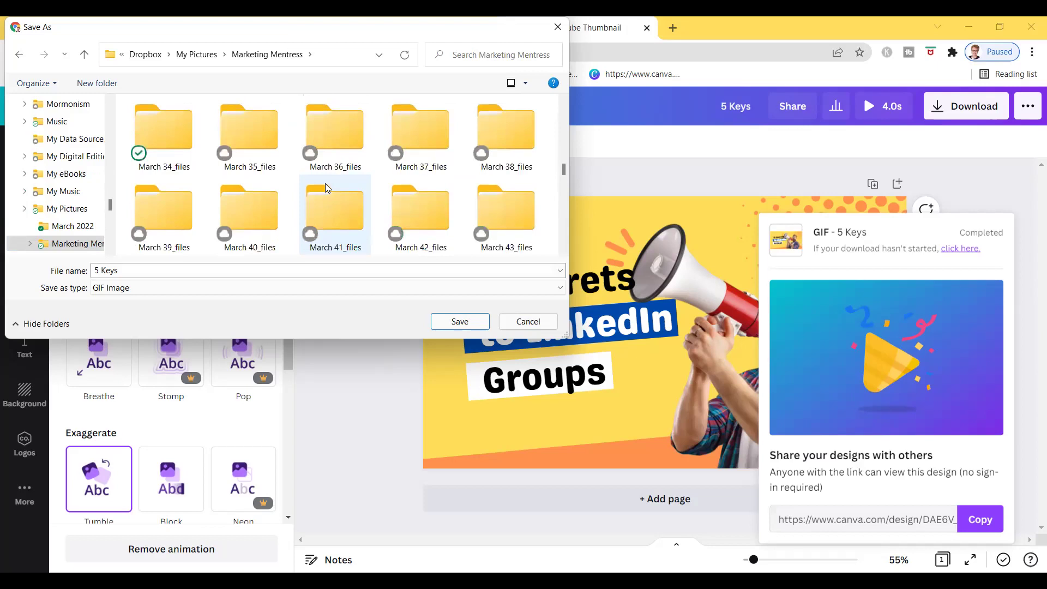
scroll(325, 186, up, 2)
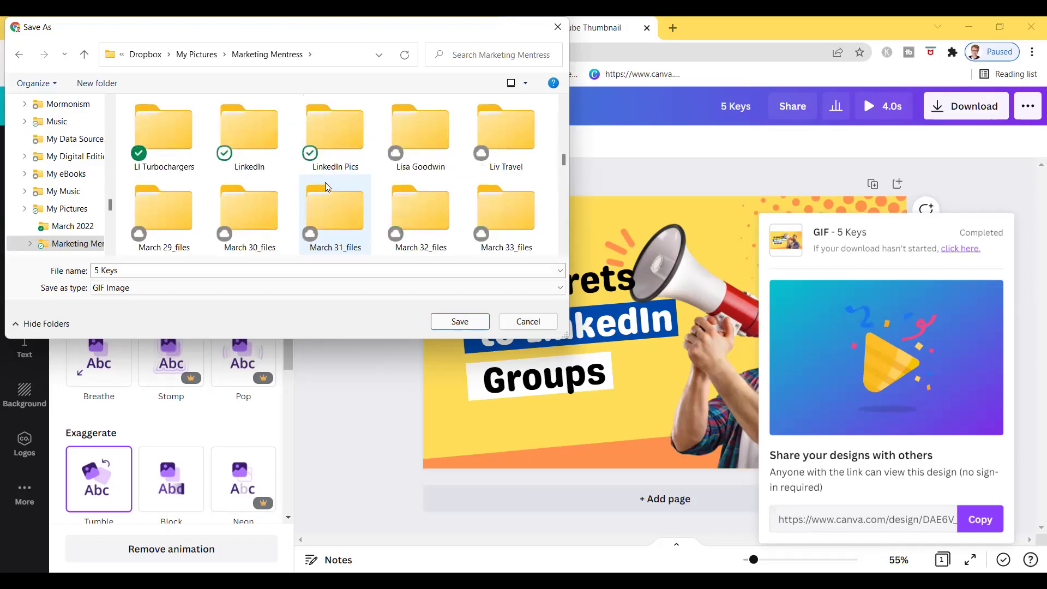
double_click(329, 146)
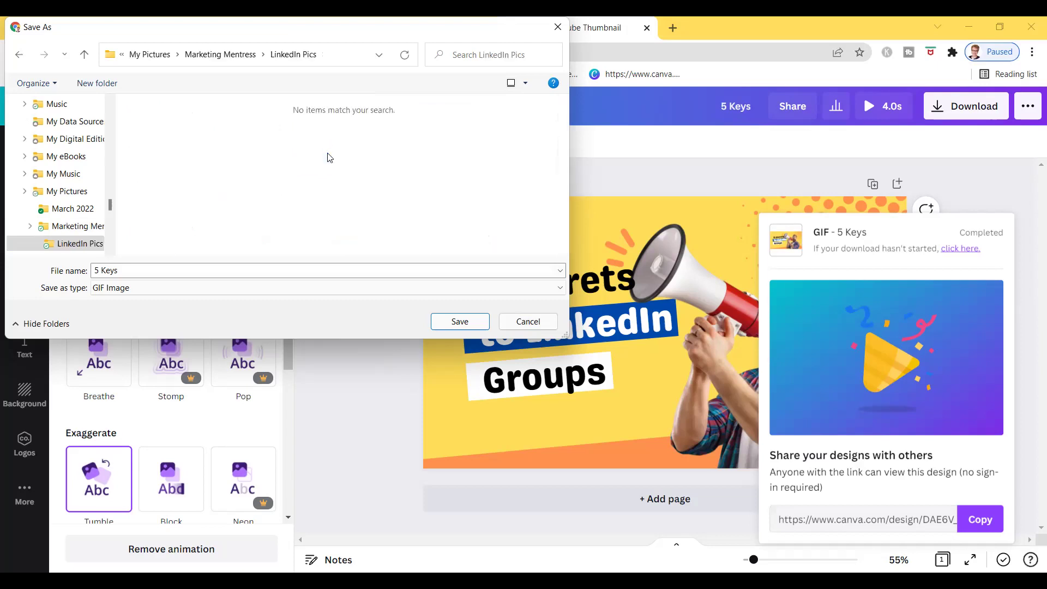
- Name the GIF file "5 Secrets to LinkedIn Groups" and save it
click(130, 271)
click(130, 271)
text(to LinkedIn Groups)
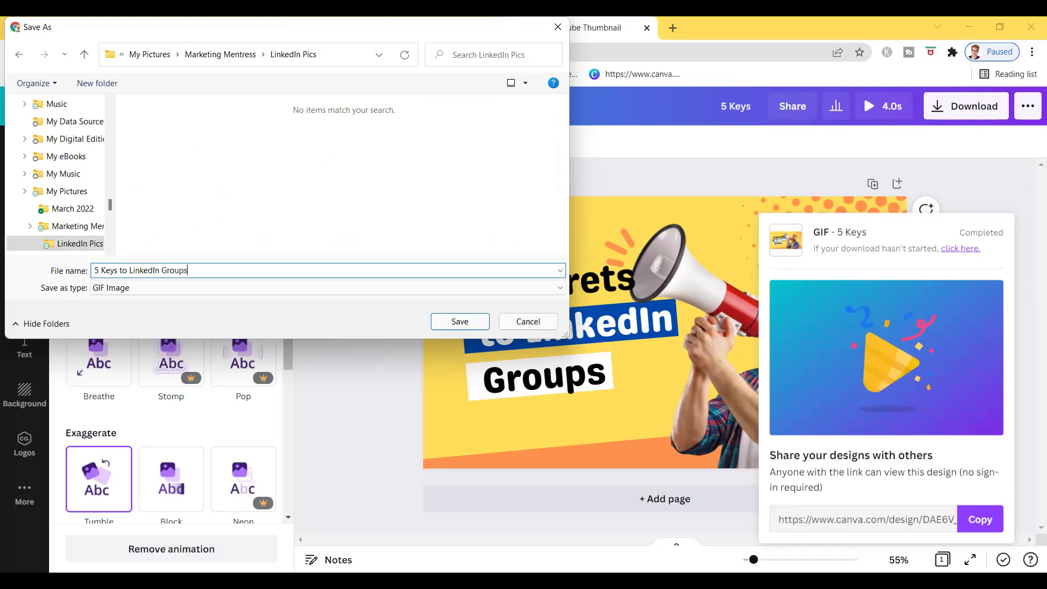
click(118, 271)
key(BackSpace)
key(BackSpace)
key(BackSpace)
key(BackSpace)
text(Secrets)
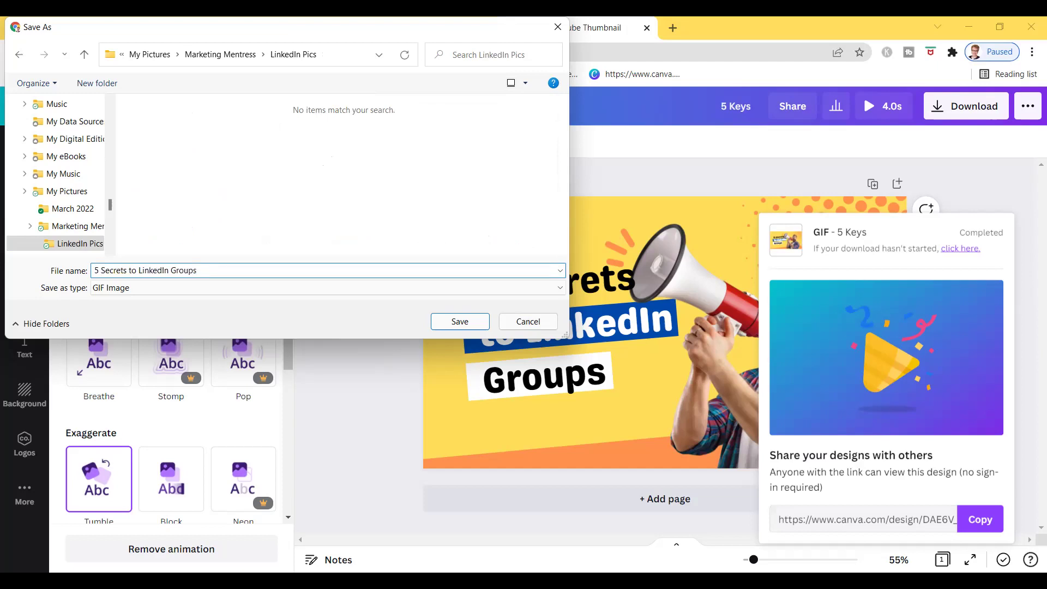
click(450, 323)
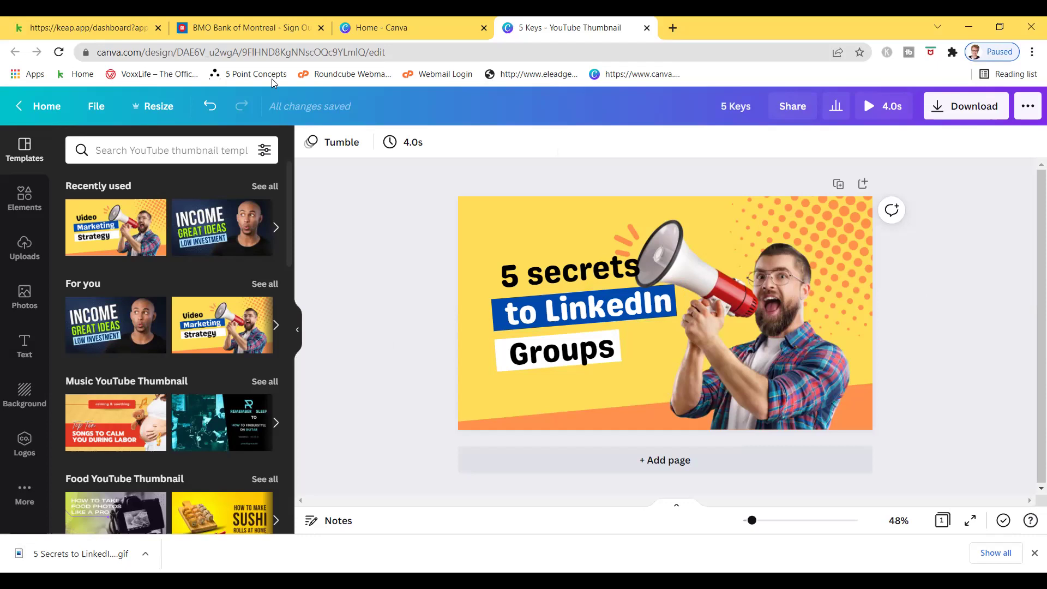
- Switch to Keap and start a new email broadcast from its communications area
click(86, 30)
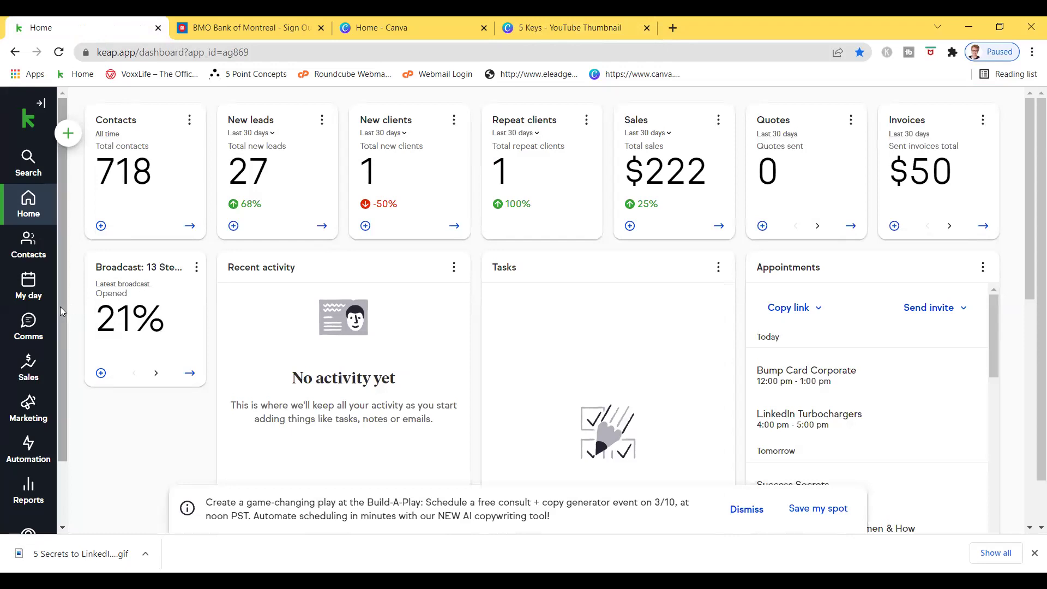
click(43, 332)
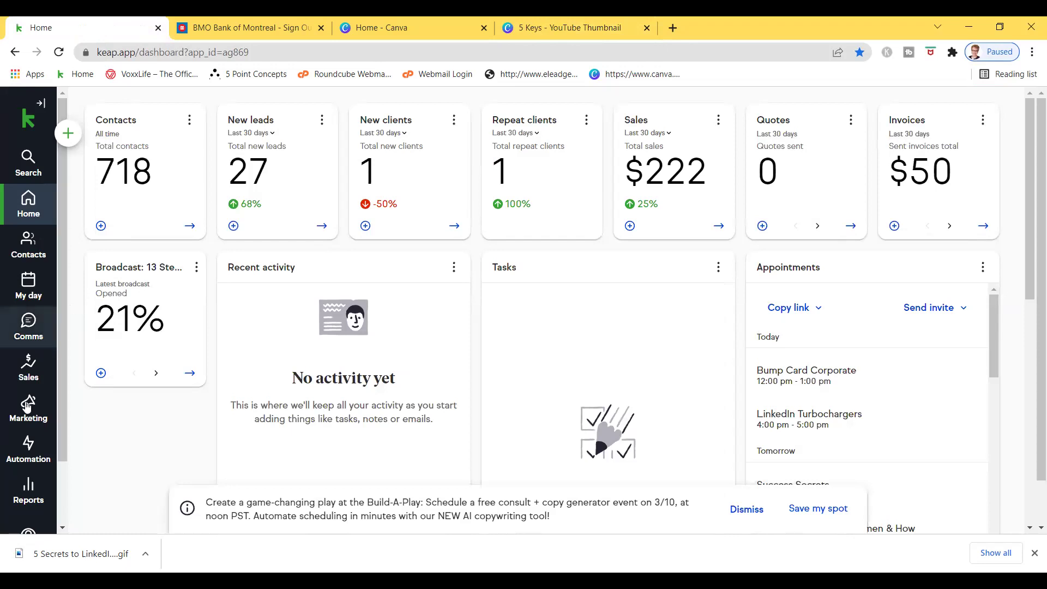
click(136, 252)
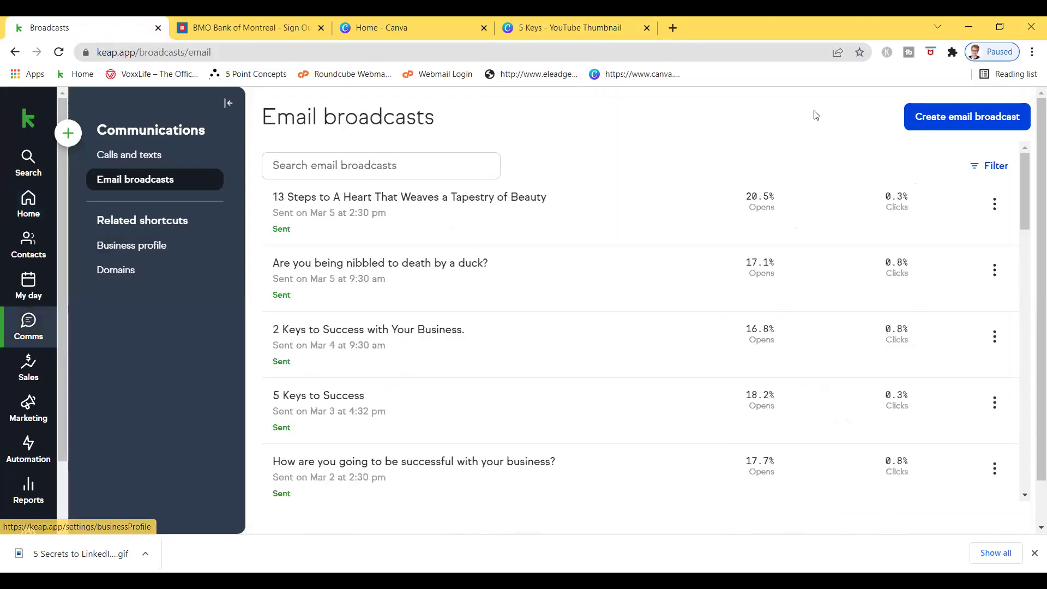
click(937, 119)
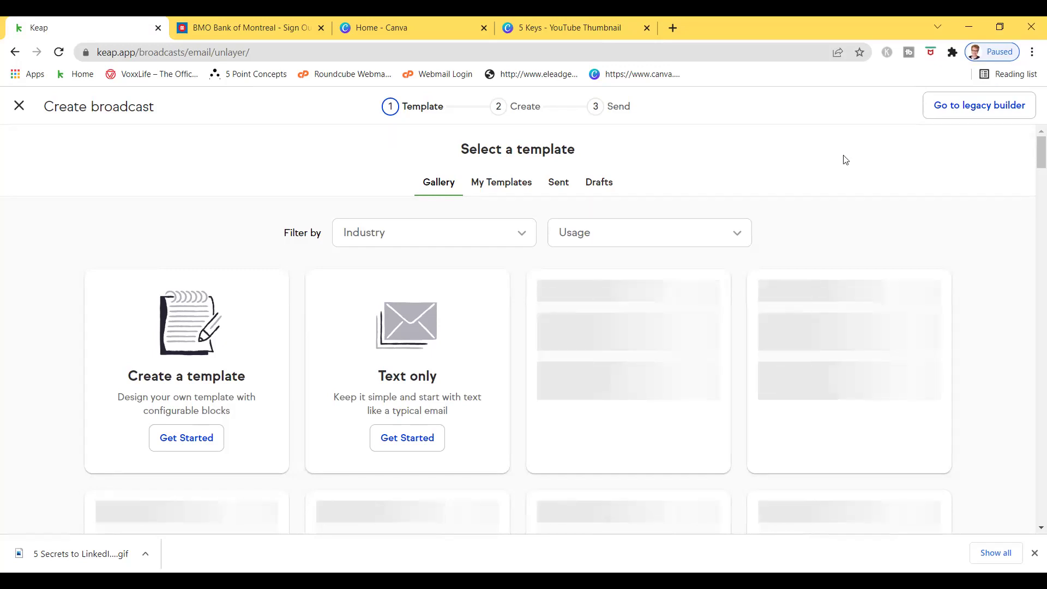
- Use the legacy builder's text-and-graphics option to start the broadcast from the saved Bottom Headline template
click(966, 105)
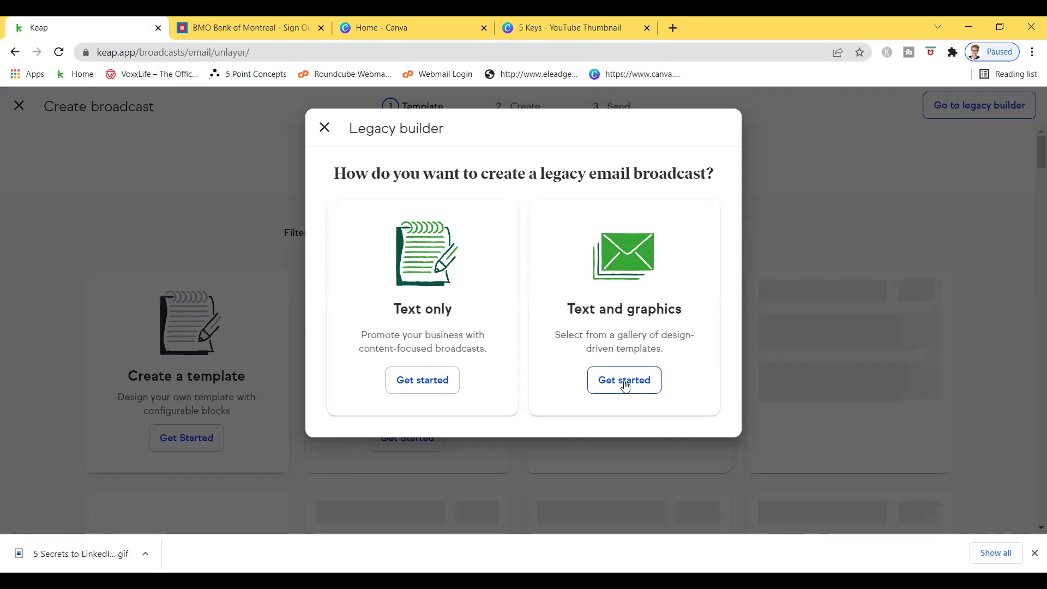
click(625, 382)
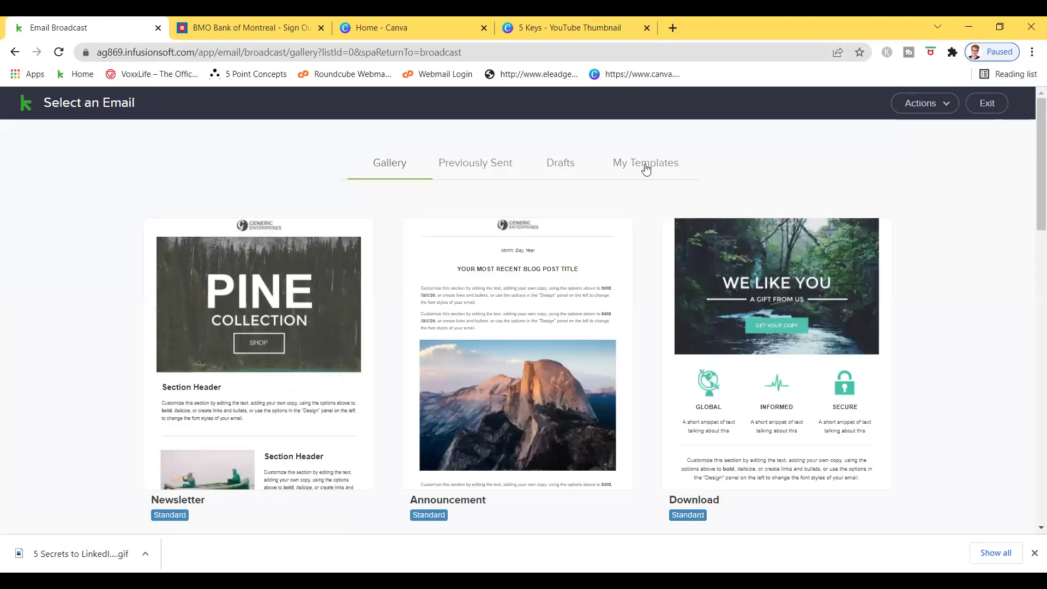
click(646, 166)
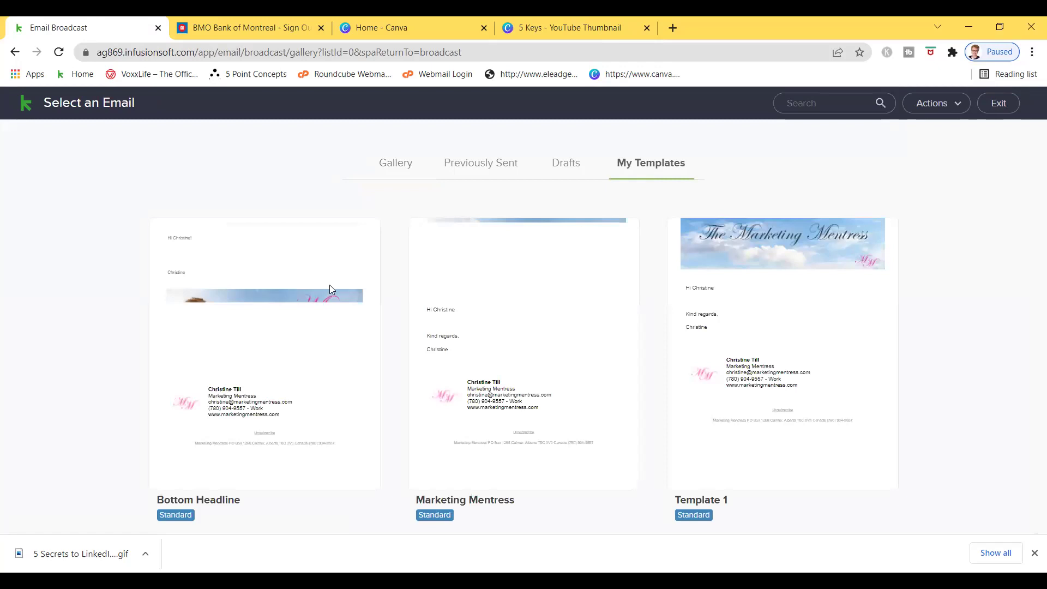
mouse_move(281, 342)
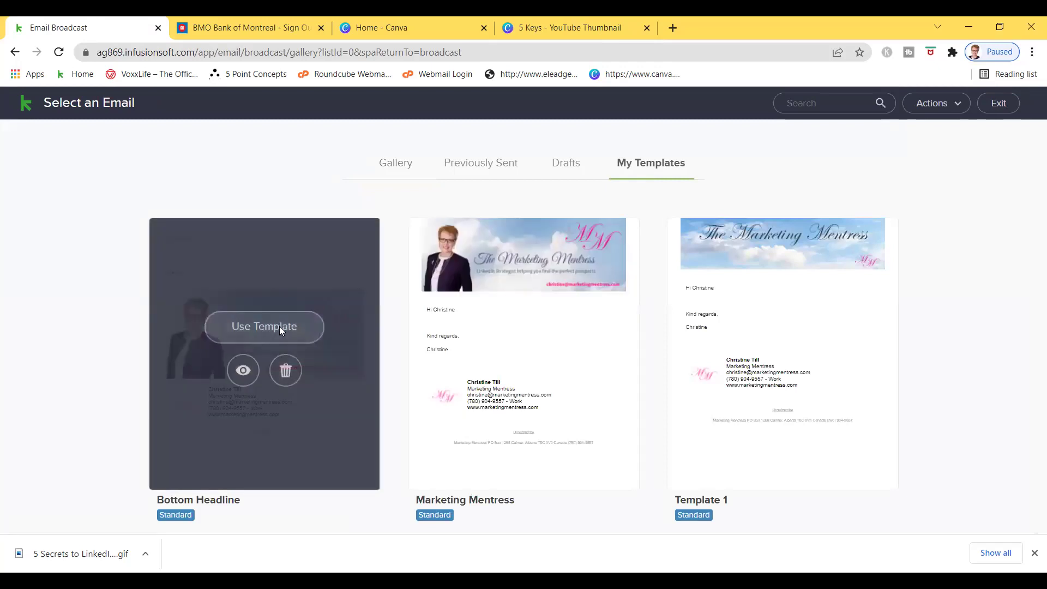
click(280, 327)
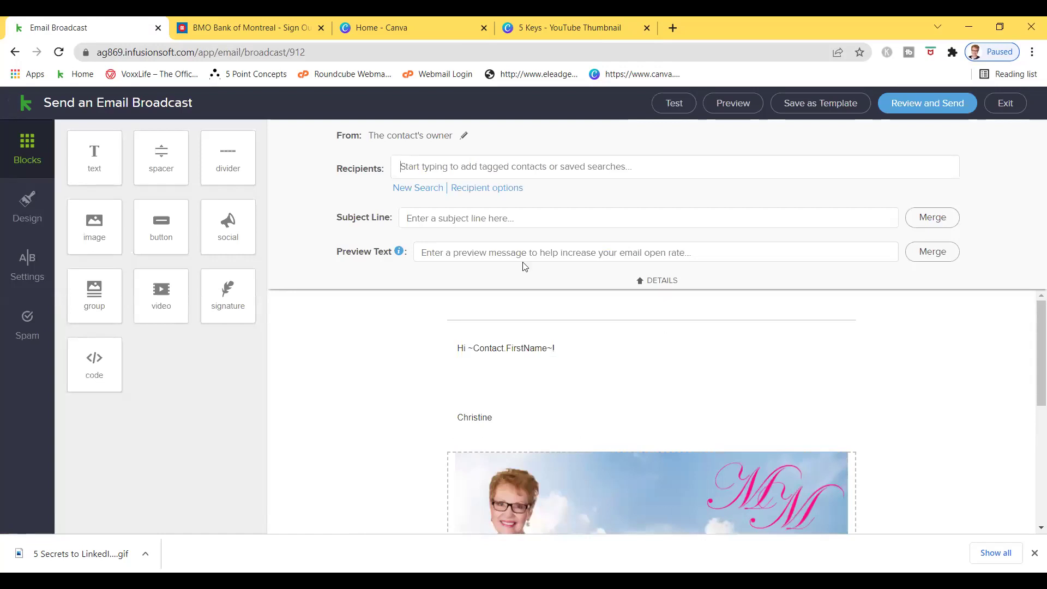
- Set the broadcast's sender to the person with the Marketing Mentress e-mail address and save the choice
click(463, 140)
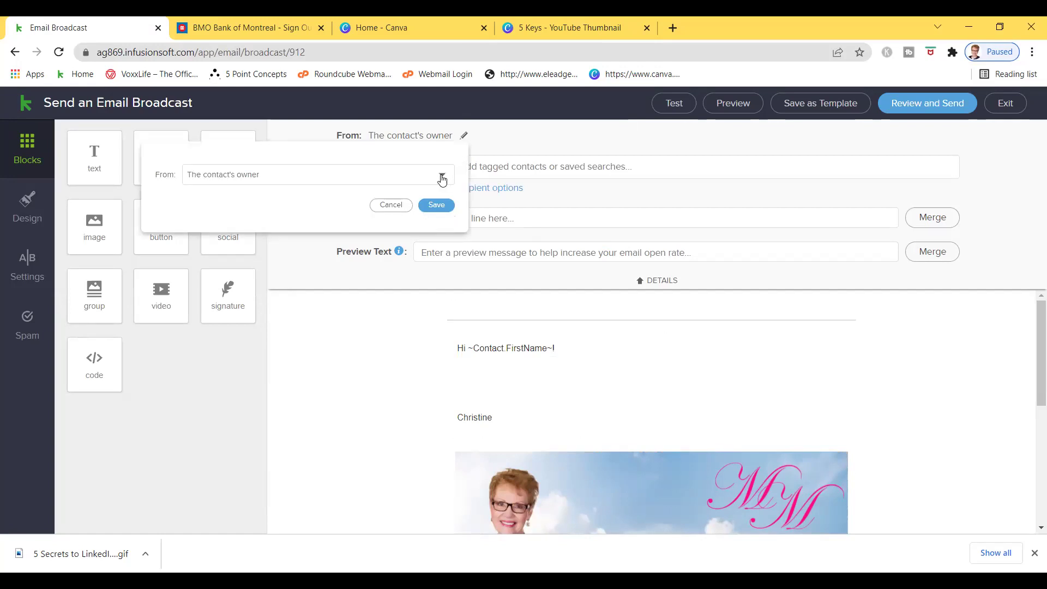
click(362, 190)
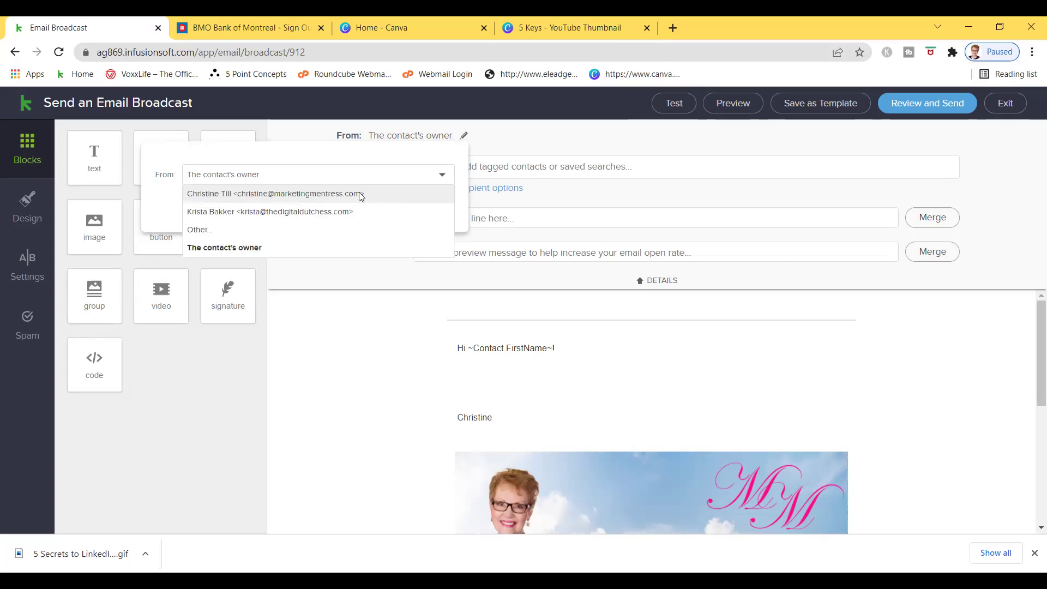
click(361, 195)
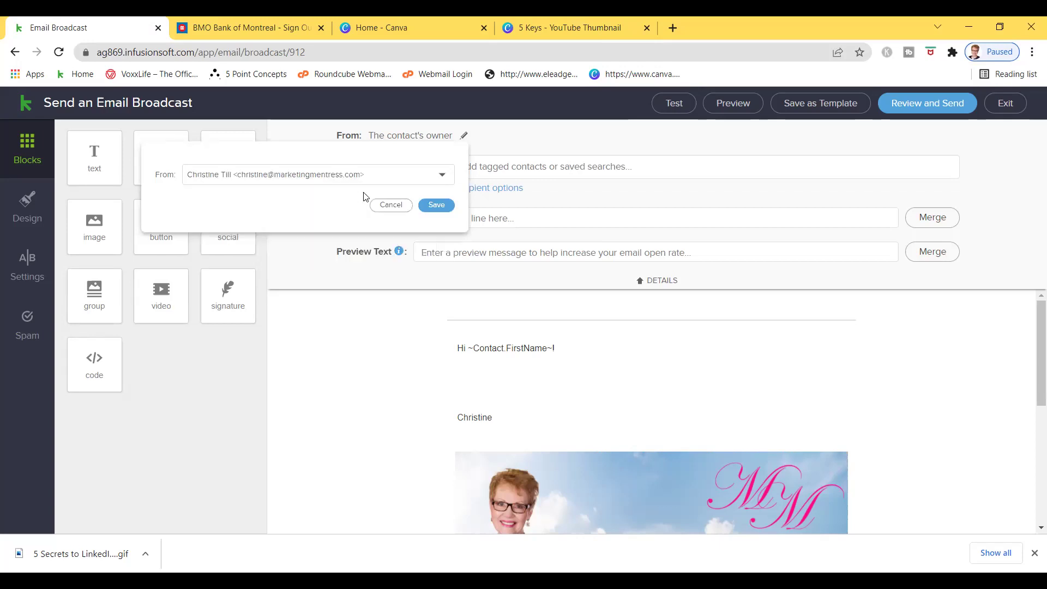
click(436, 206)
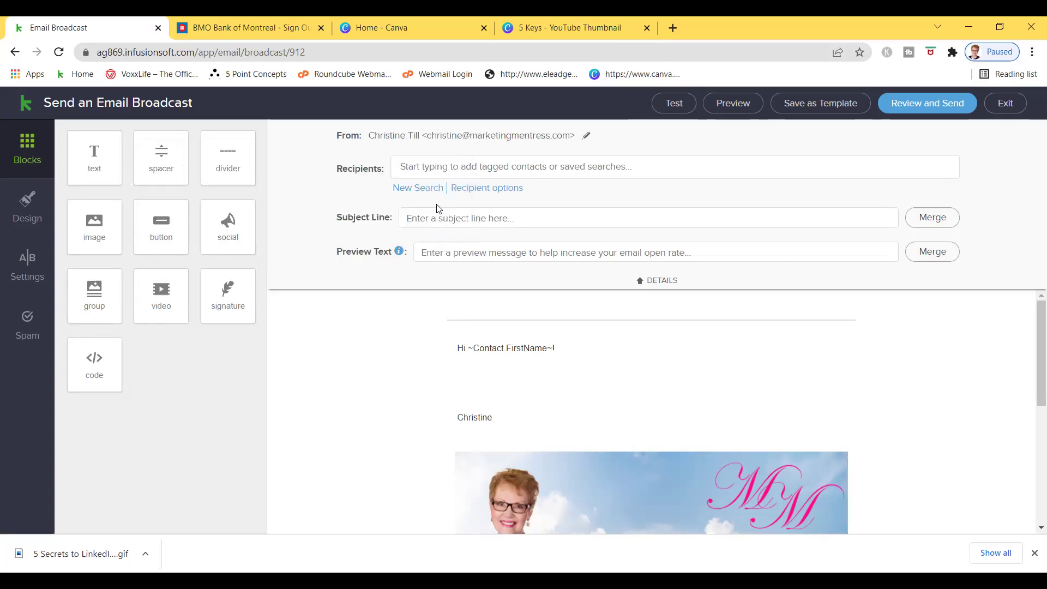
- Add the saved search "Complete List Except Li Turbocharger Mas" as the broadcast's recipients
click(468, 168)
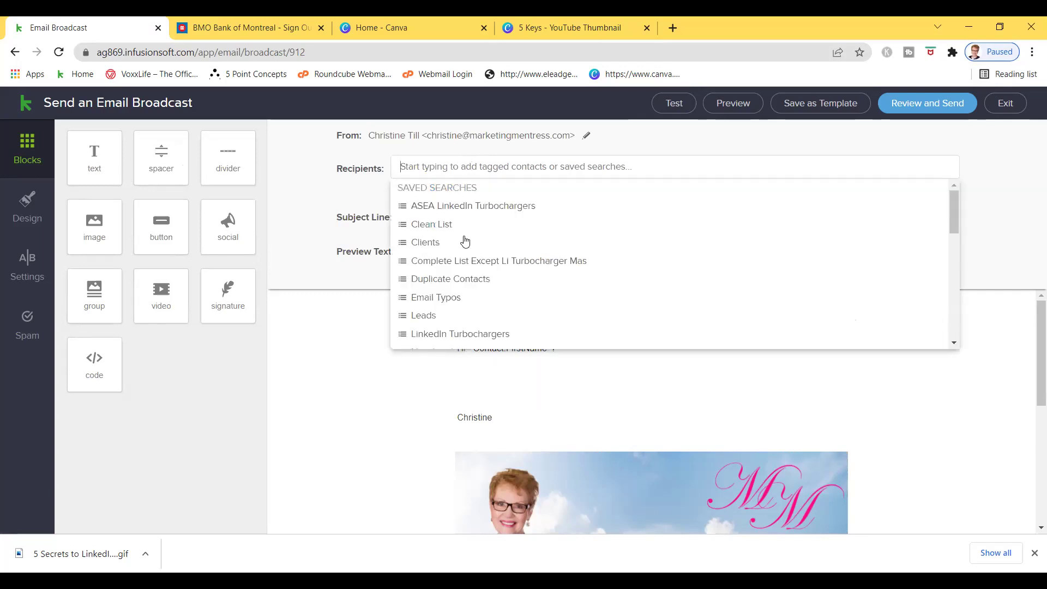
click(466, 265)
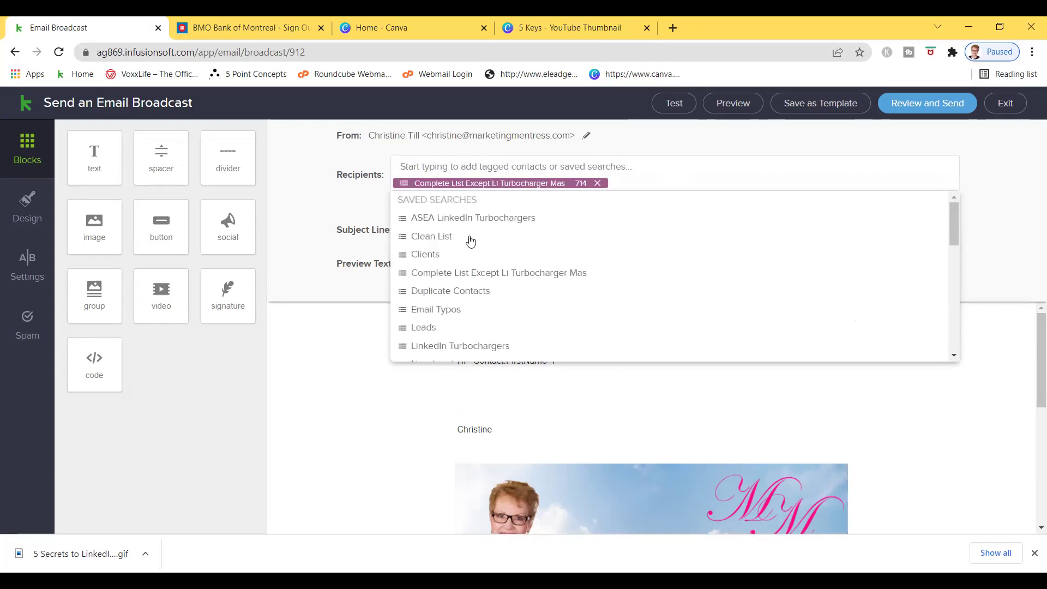
click(347, 219)
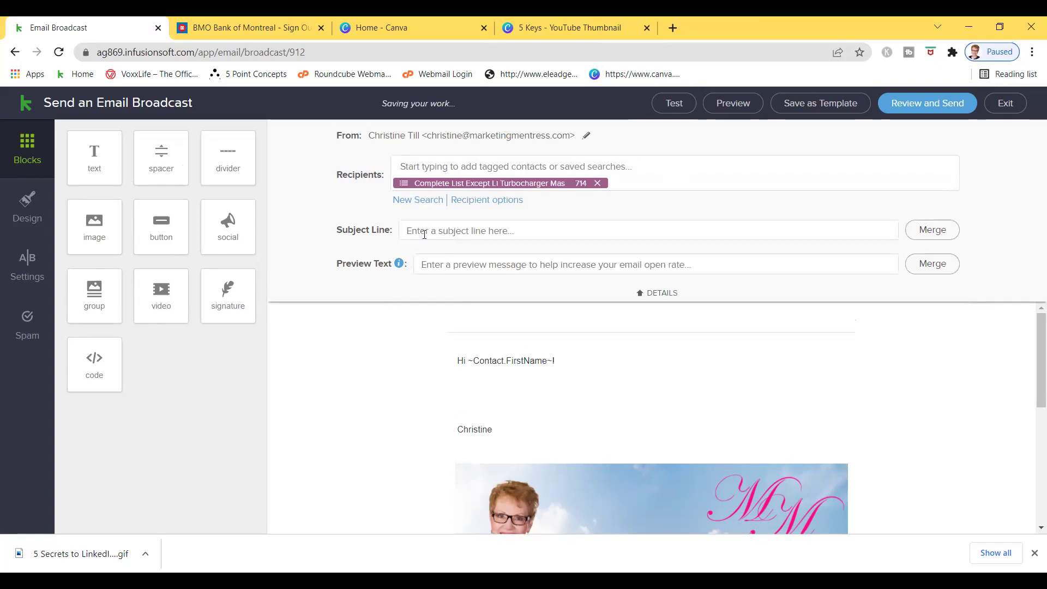
- Enter "5 Secrets To LinkedIn Groups" as the email's subject line
click(424, 234)
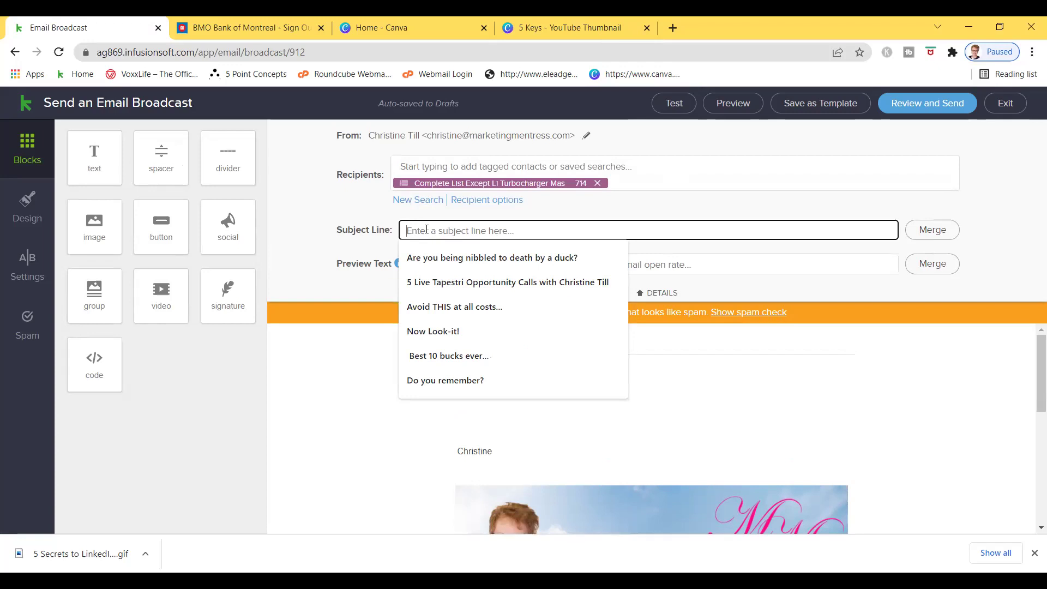
text(5 Secrets)
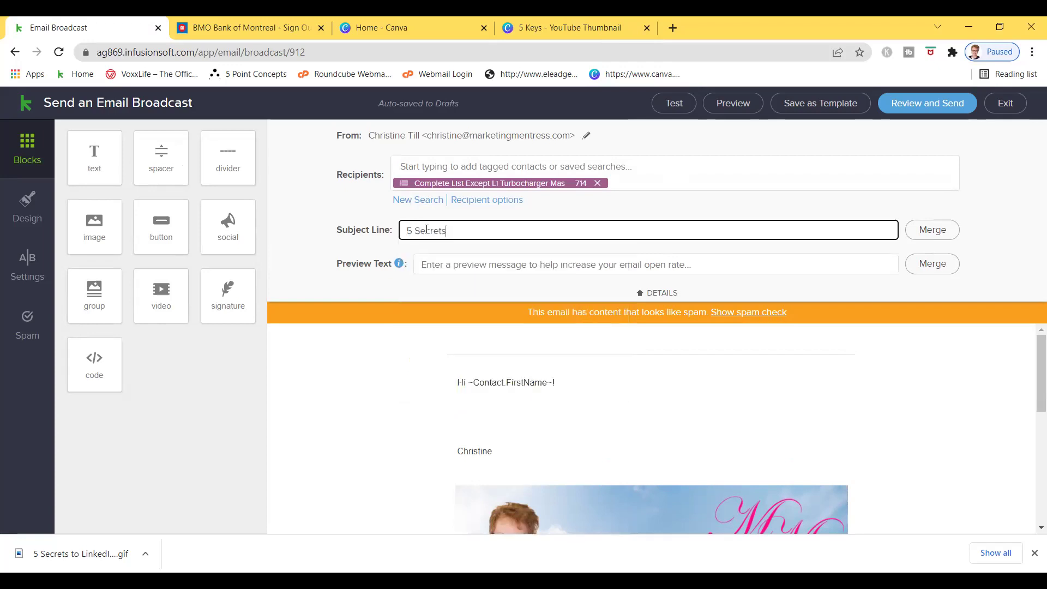
text( tp)
click(427, 230)
text(o LinkedIn)
key(BackSpace)
key(BackSpace)
key(BackSpace)
key(BackSpace)
key(BackSpace)
key(BackSpace)
key(BackSpace)
key(BackSpace)
key(BackSpace)
key(BackSpace)
text(l)
key(BackSpace)
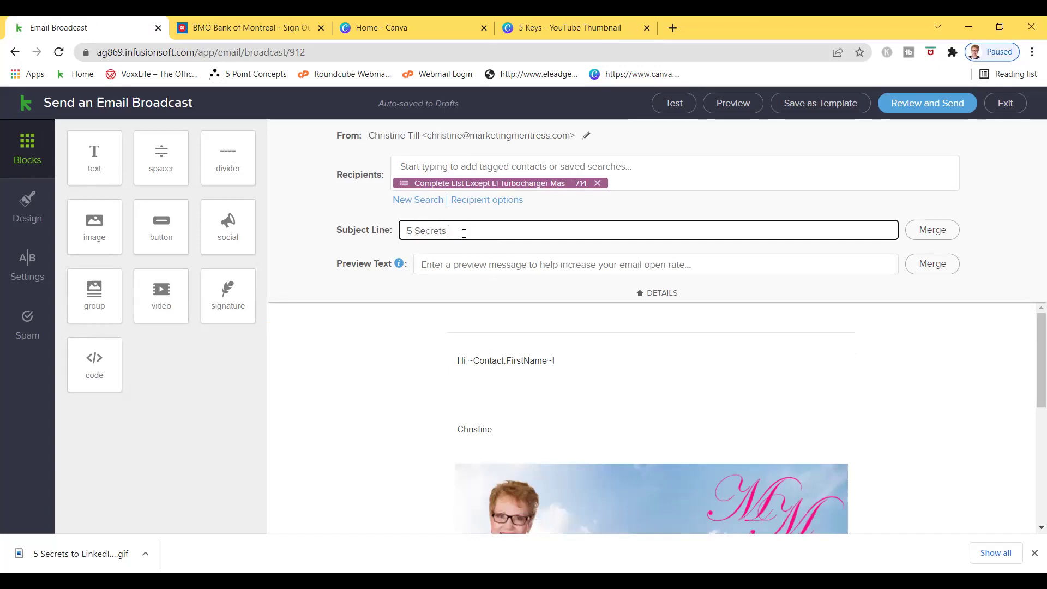
text(To LinkedIn Groups)
- Enter the preview text "That will get you more leads, prospects, customers and clients,"
click(434, 264)
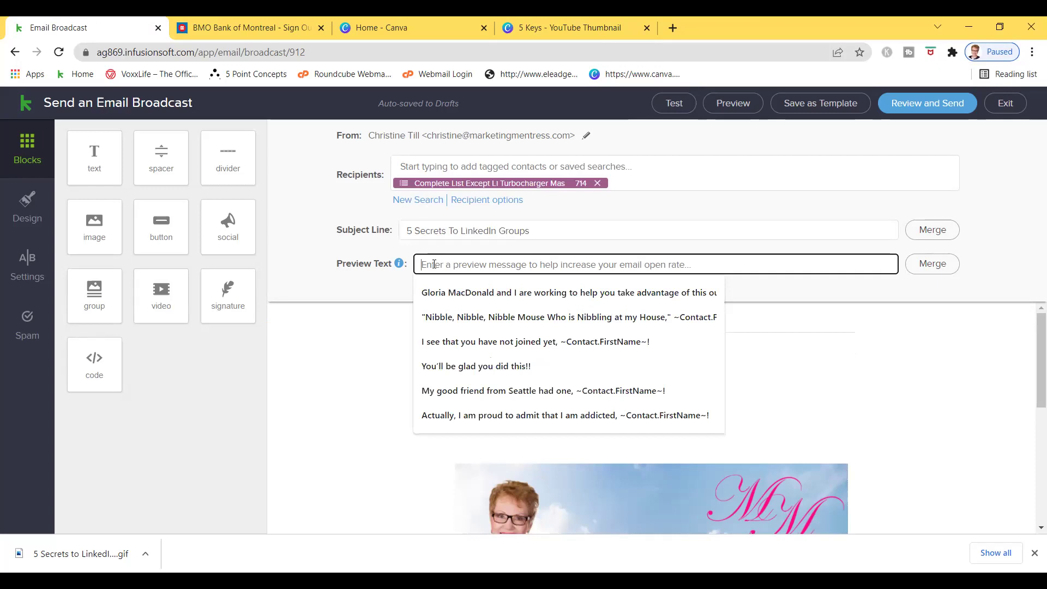
text(That will ge)
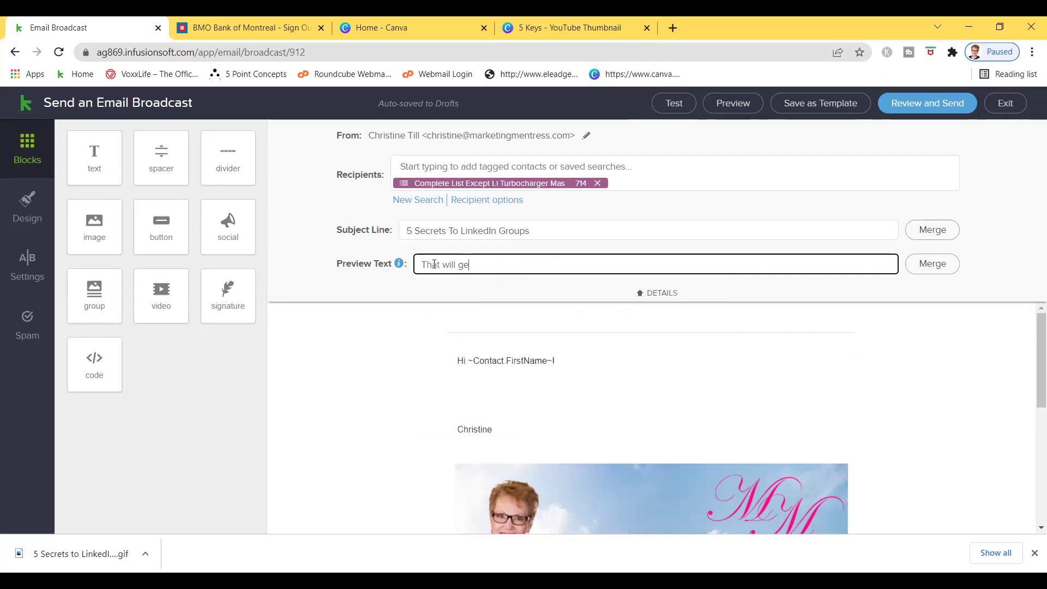
text(t you more )
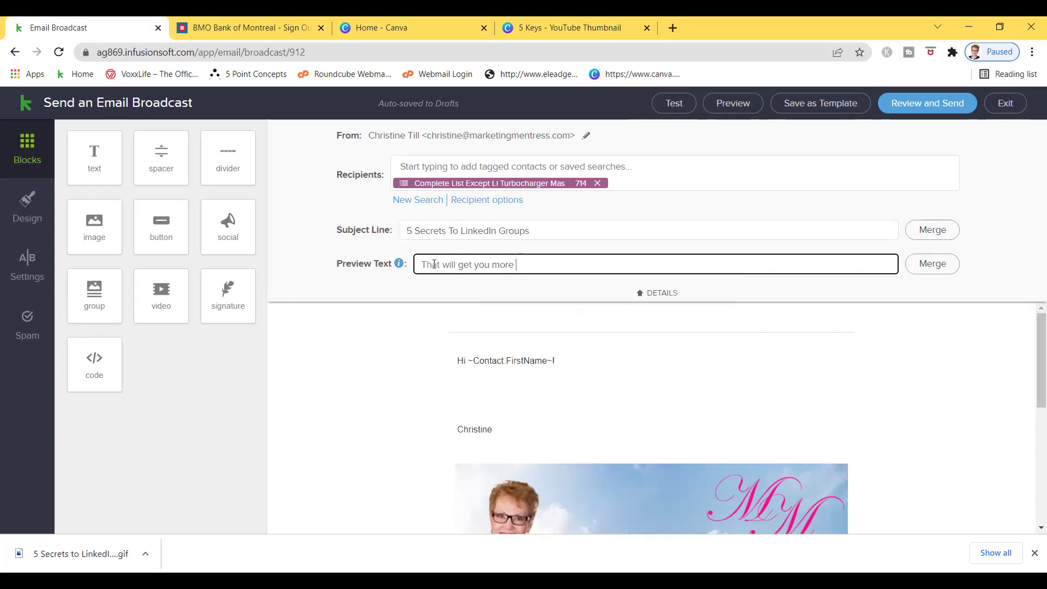
text(leads, prospects, custome)
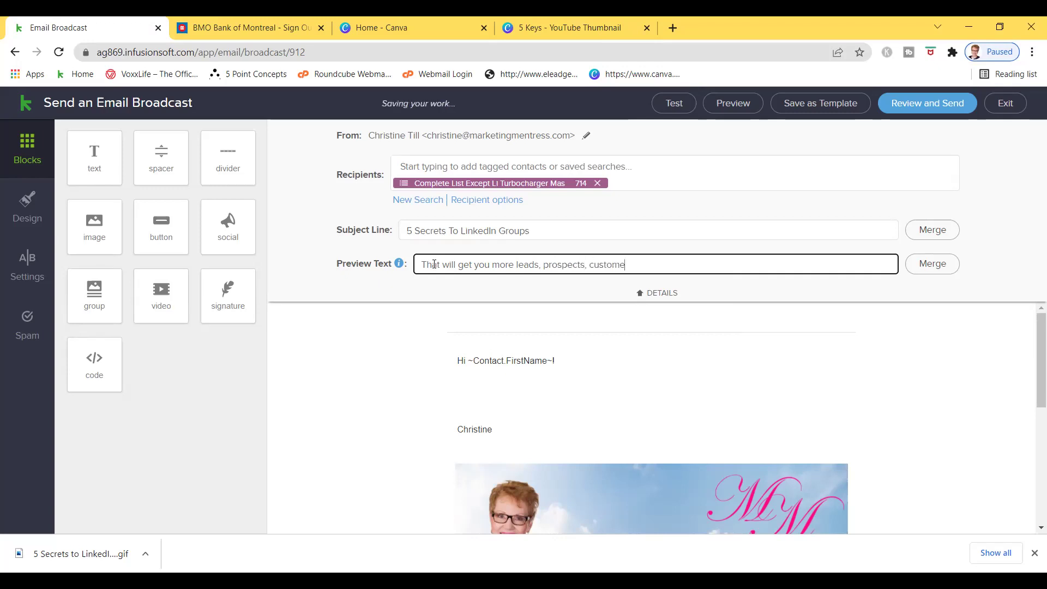
text(rs and clients,)
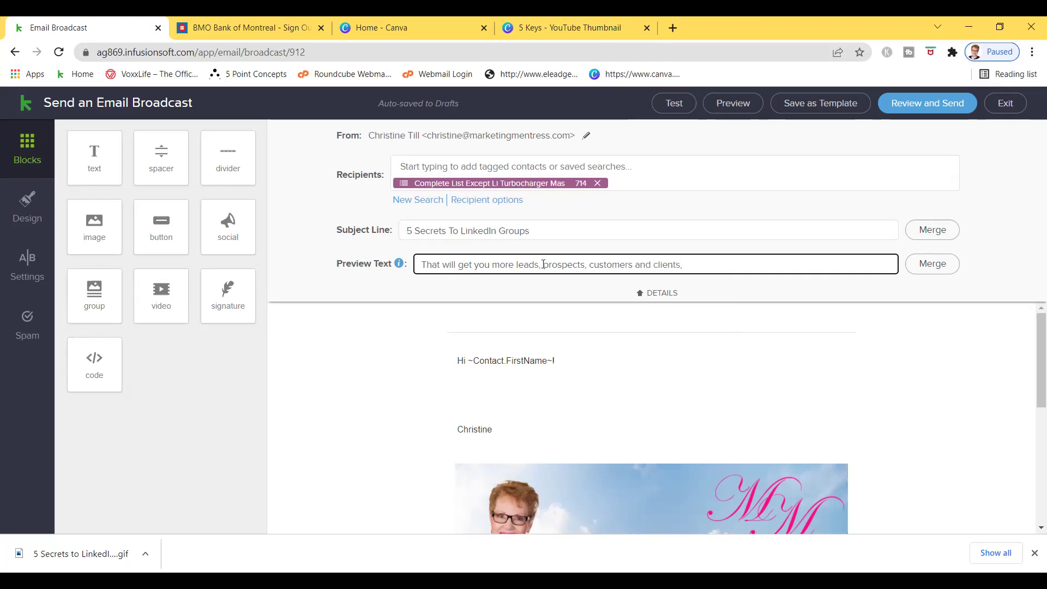
- Append the contact's First Name merge field and an exclamation mark to the preview text
click(932, 267)
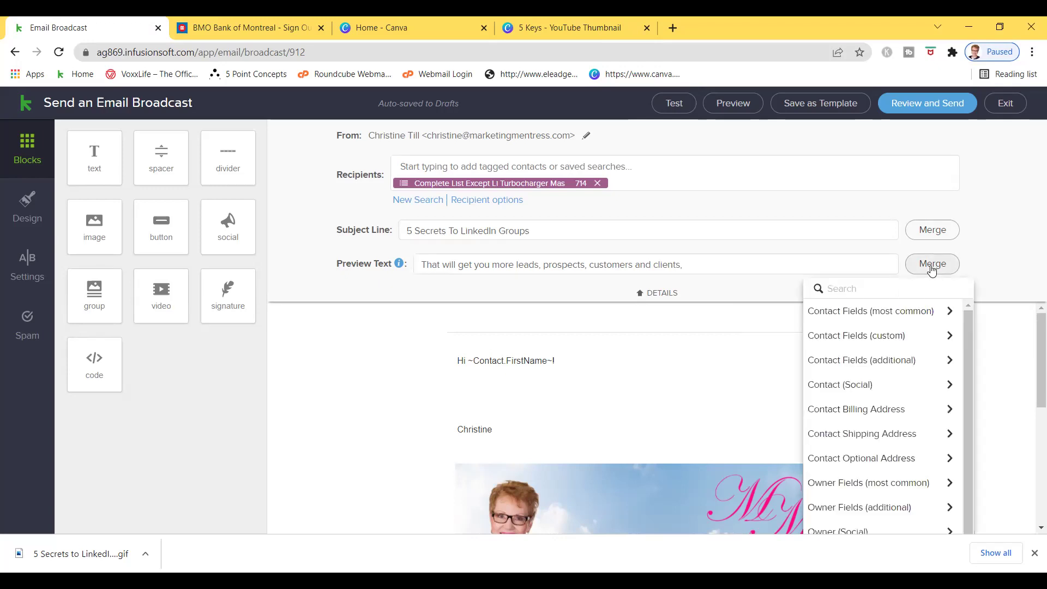
click(884, 311)
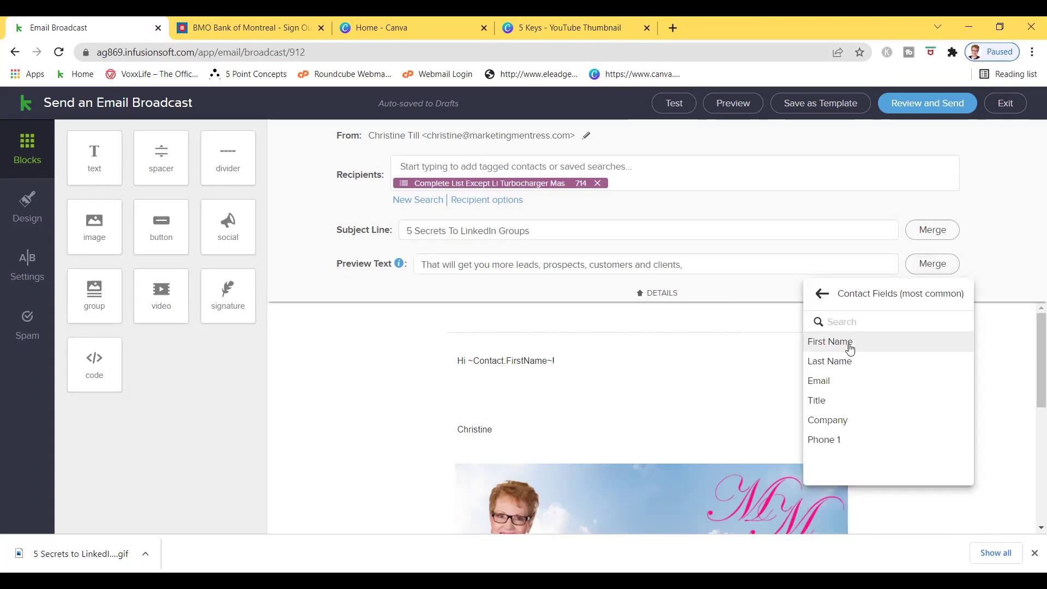
click(849, 343)
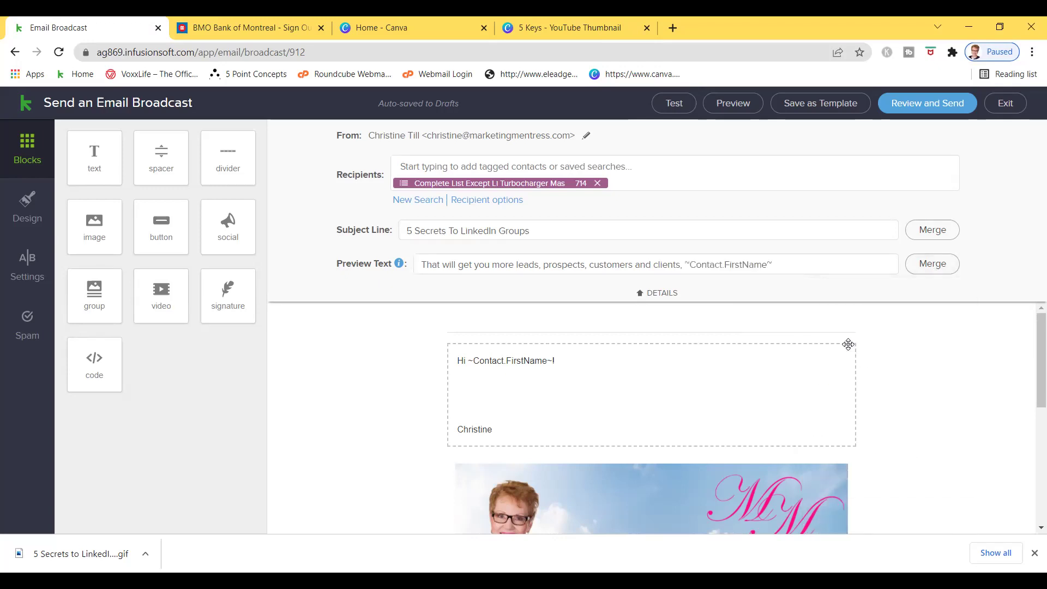
click(787, 266)
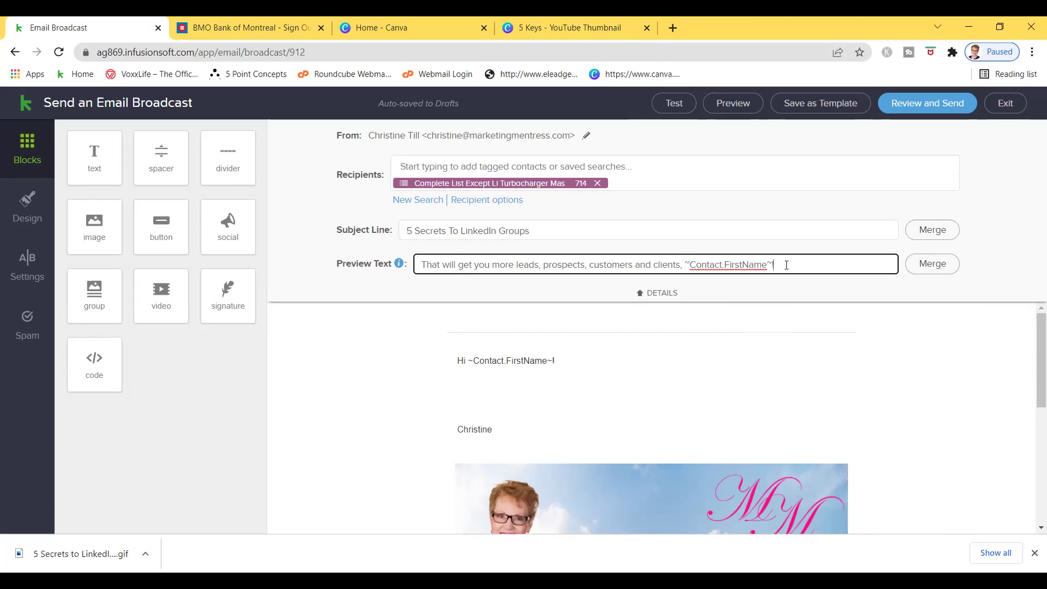
- Replace the greeting line in the email body with the placeholder text "as;ldkueortijflfhmd;flyi[aedfplgk;daklfg"
click(566, 361)
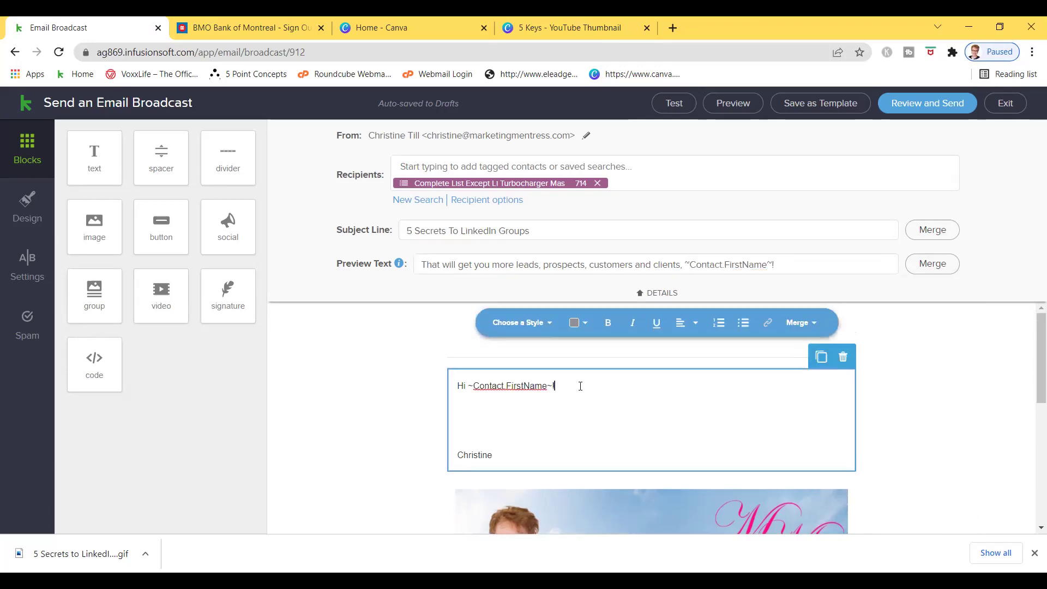
key(BackSpace)
key(BackSpace)
key(BackSpace)
key(BackSpace)
key(BackSpace)
key(BackSpace)
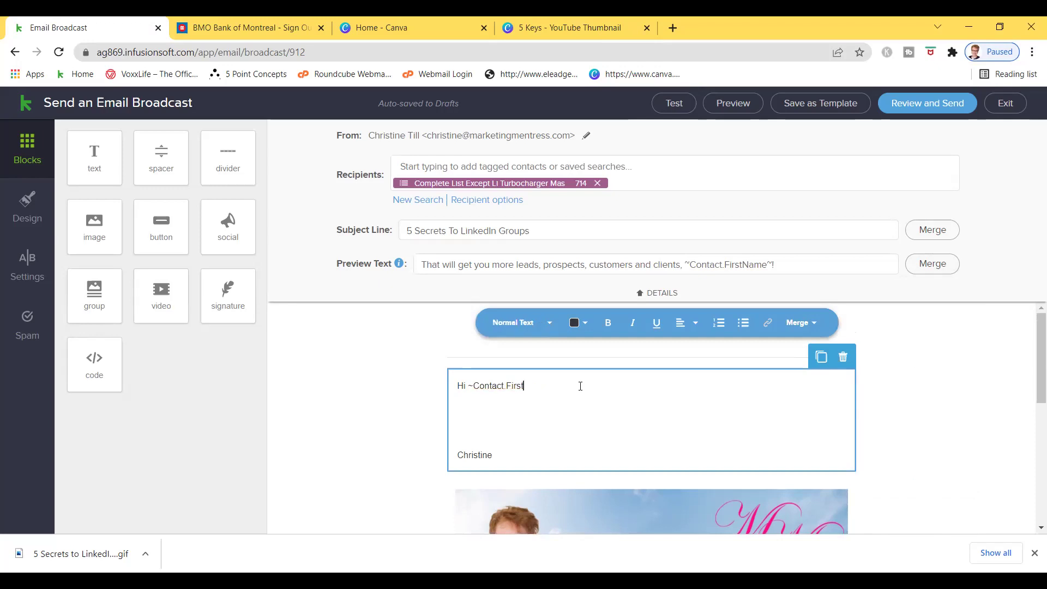
key(BackSpace)
key(BackSpace)
key(BackSpace)
key(BackSpace)
key(BackSpace)
key(BackSpace)
key(BackSpace)
key(BackSpace)
key(BackSpace)
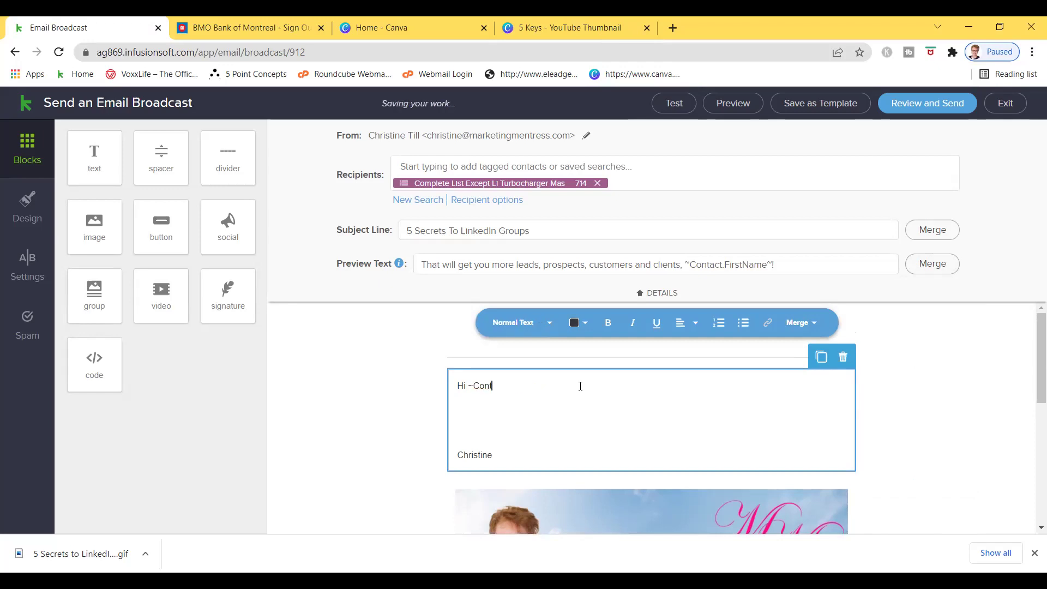
key(BackSpace)
key(BackSpace)
key(BackSpace)
key(BackSpace)
key(BackSpace)
key(BackSpace)
key(BackSpace)
key(BackSpace)
text(as;ldkueortijflfhmd;flyi[aedfplgk;daklfg)
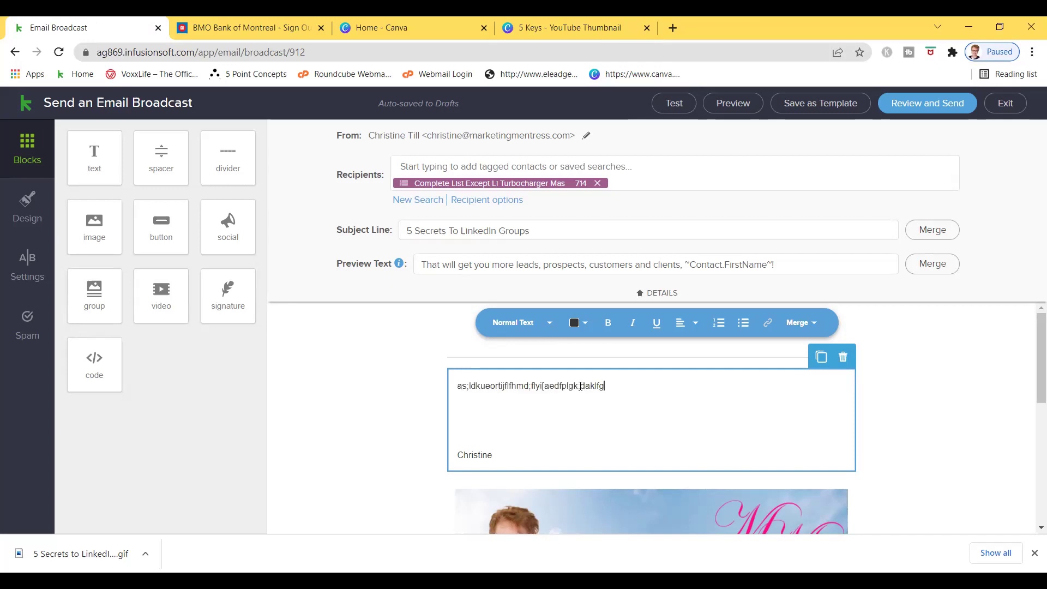
- Add a second placeholder line "a;sldkfja;sldjgfa;sldkjf" below the first line of the email body
click(464, 411)
text(a;sldkfja;sld)
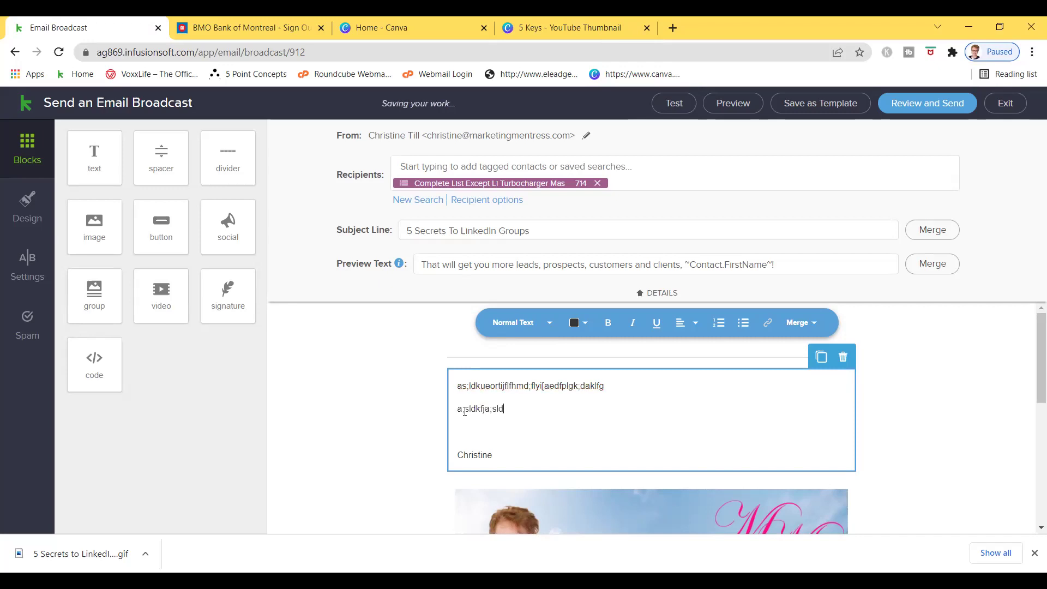
text(jgfa;sldkjf)
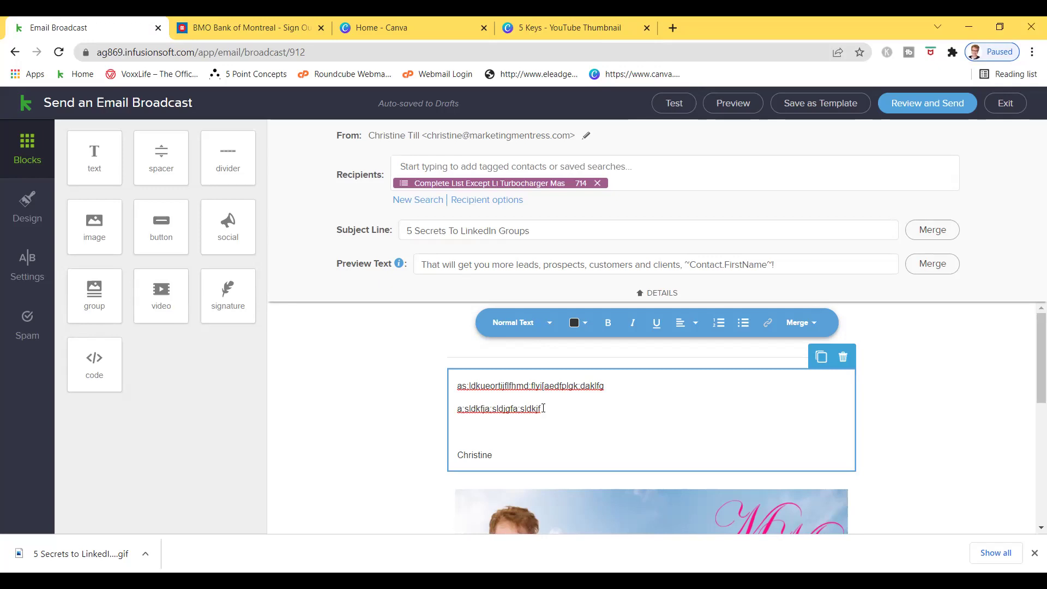
double_click(527, 409)
triple_click(597, 413)
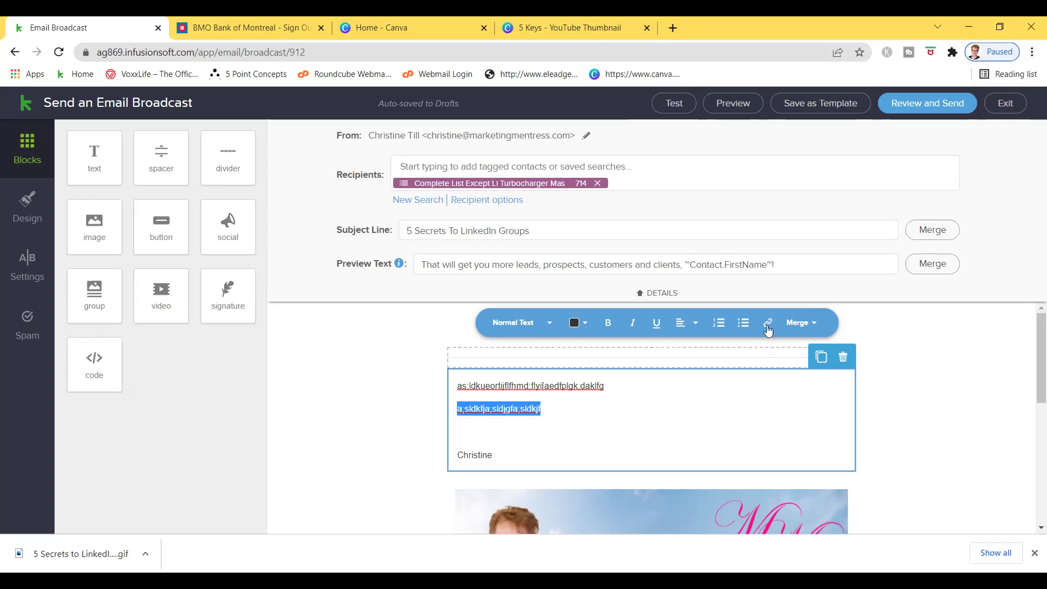
click(767, 328)
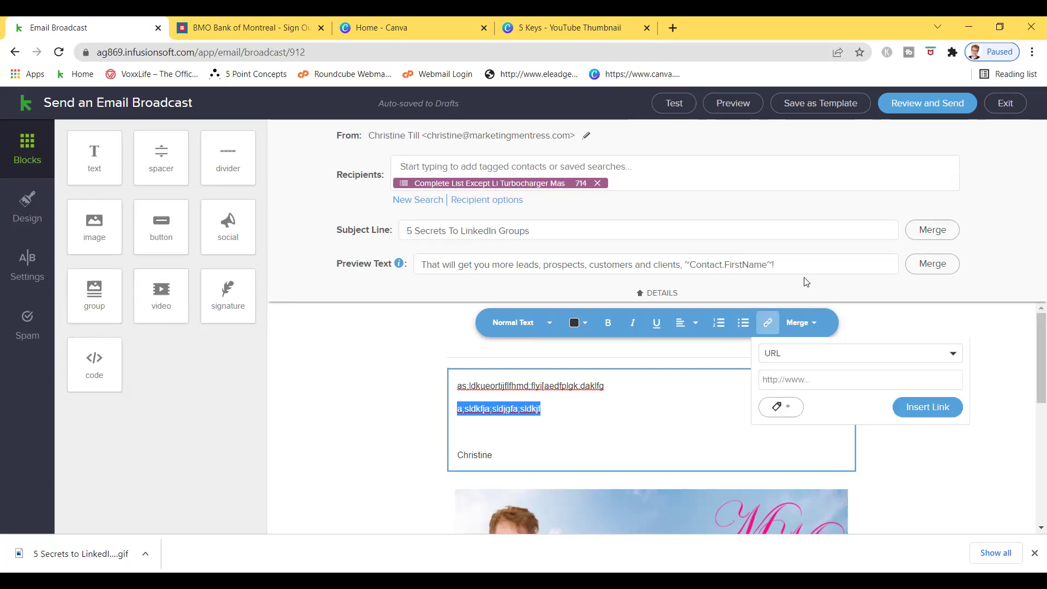
text(https://qqygbv4p.pages.infusionsoft.net)
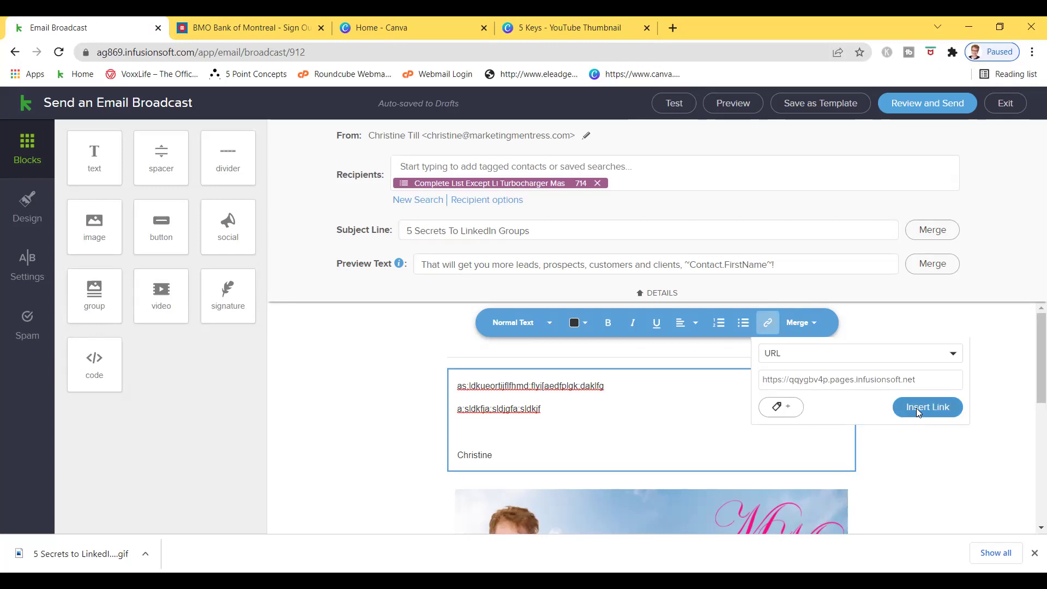
click(917, 409)
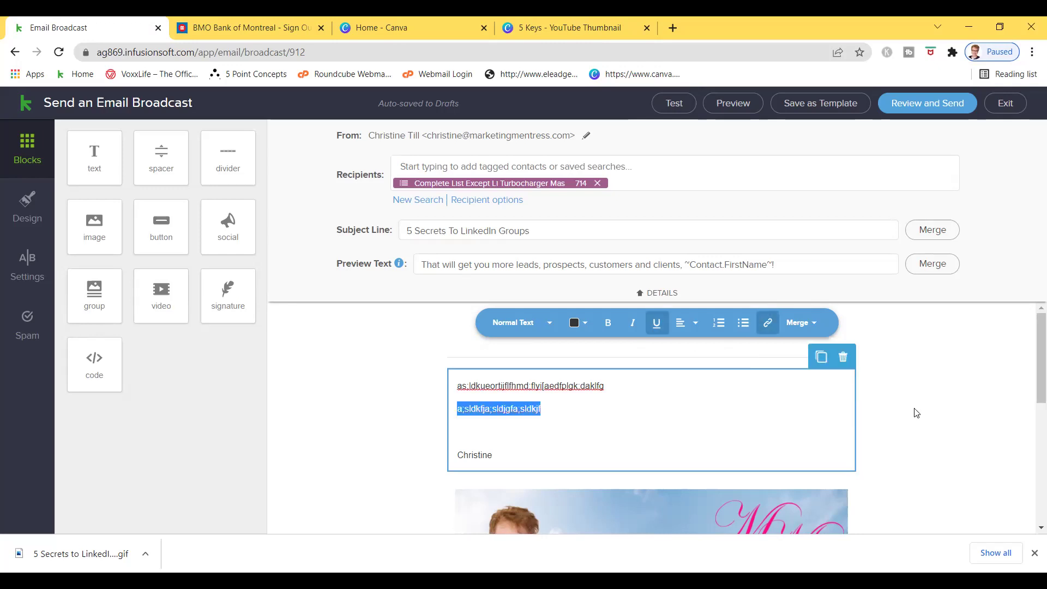
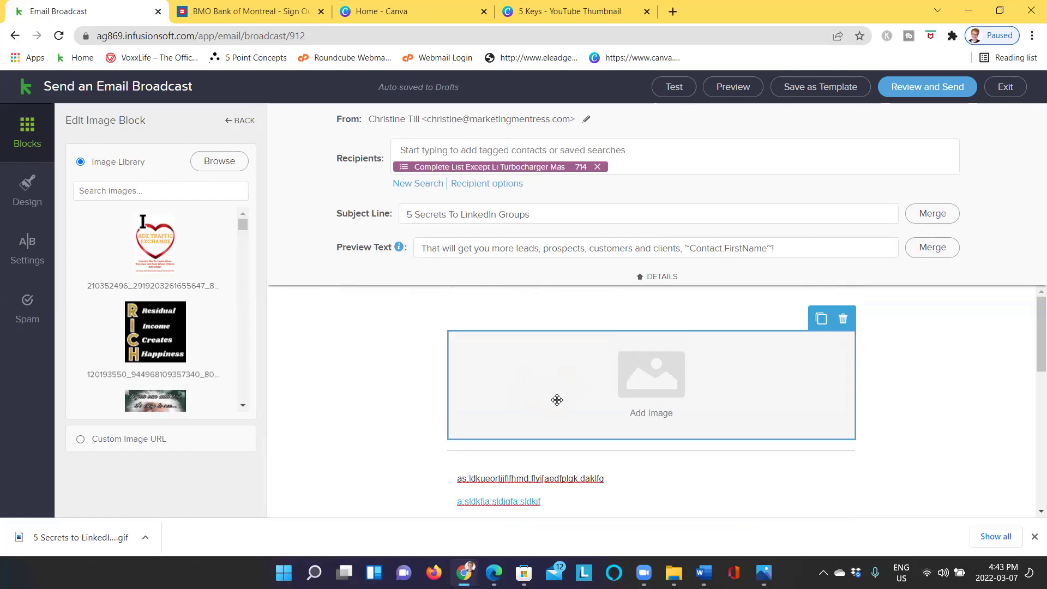
- Open the file chooser to upload a picture into the empty image block above the body text
click(218, 164)
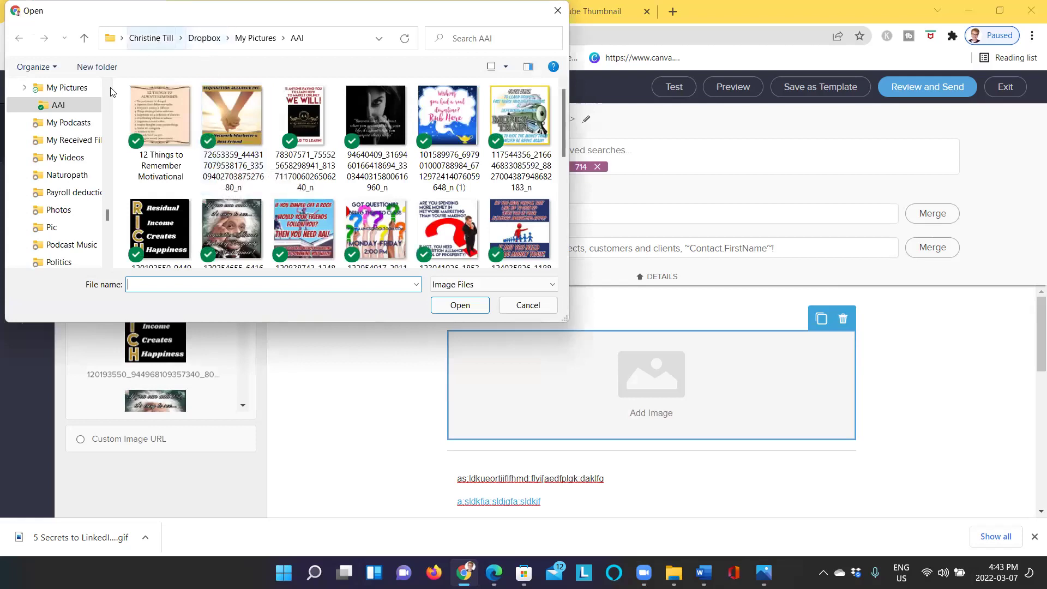
drag(104, 215, 106, 206)
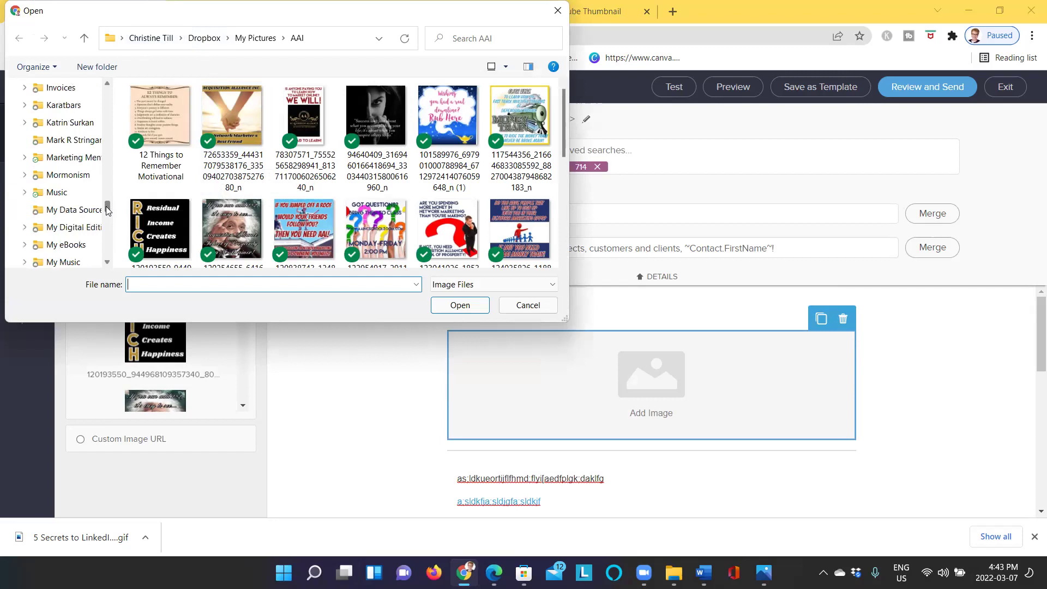
click(91, 158)
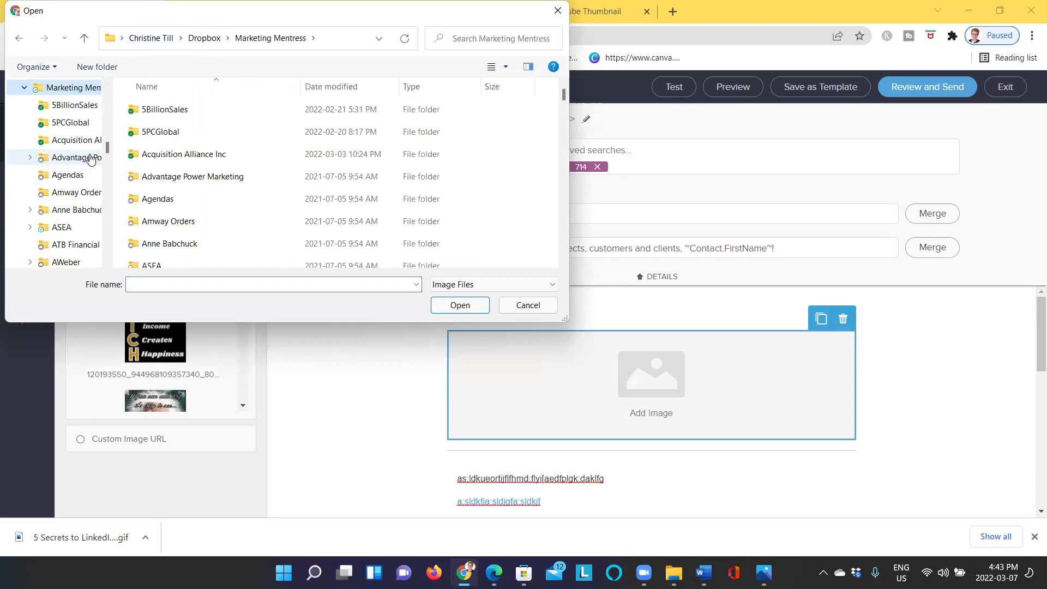
scroll(188, 166, down, 3)
scroll(191, 168, down, 8)
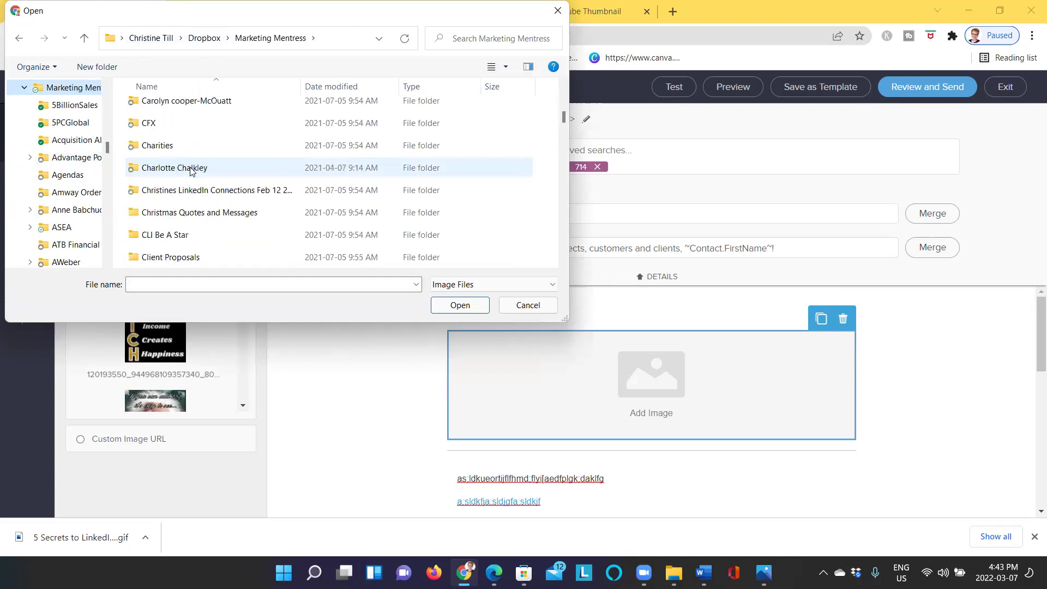
scroll(191, 171, down, 6)
scroll(191, 171, down, 8)
scroll(191, 170, down, 6)
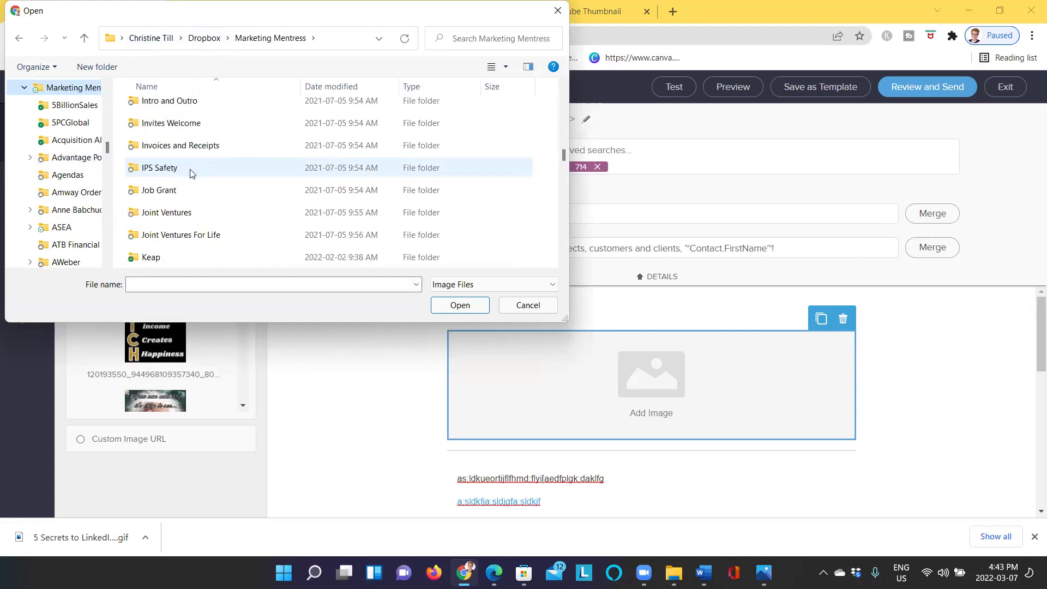
scroll(191, 173, down, 2)
scroll(191, 173, down, 4)
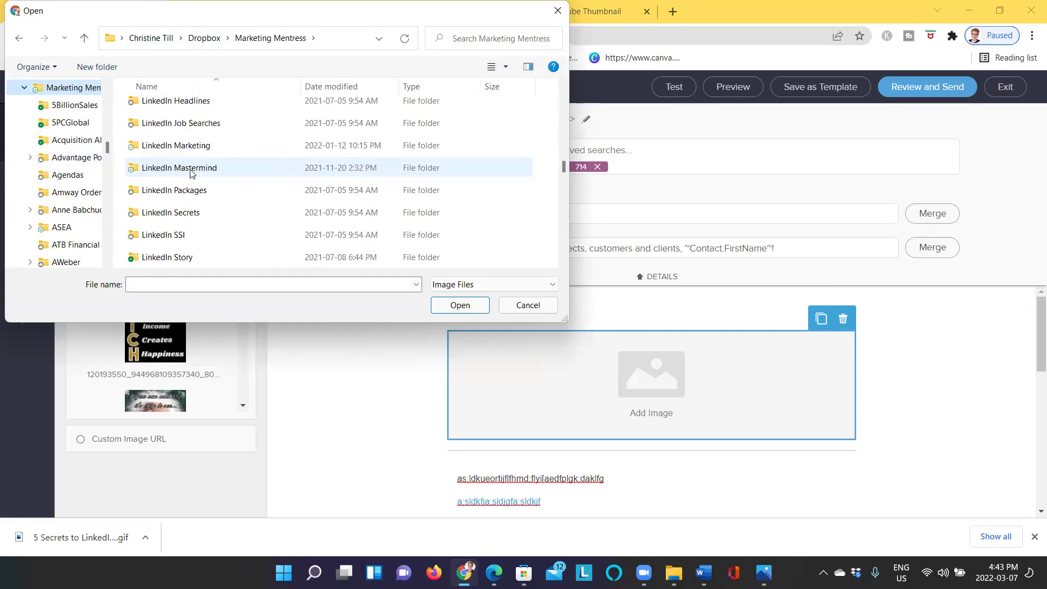
scroll(191, 173, down, 1)
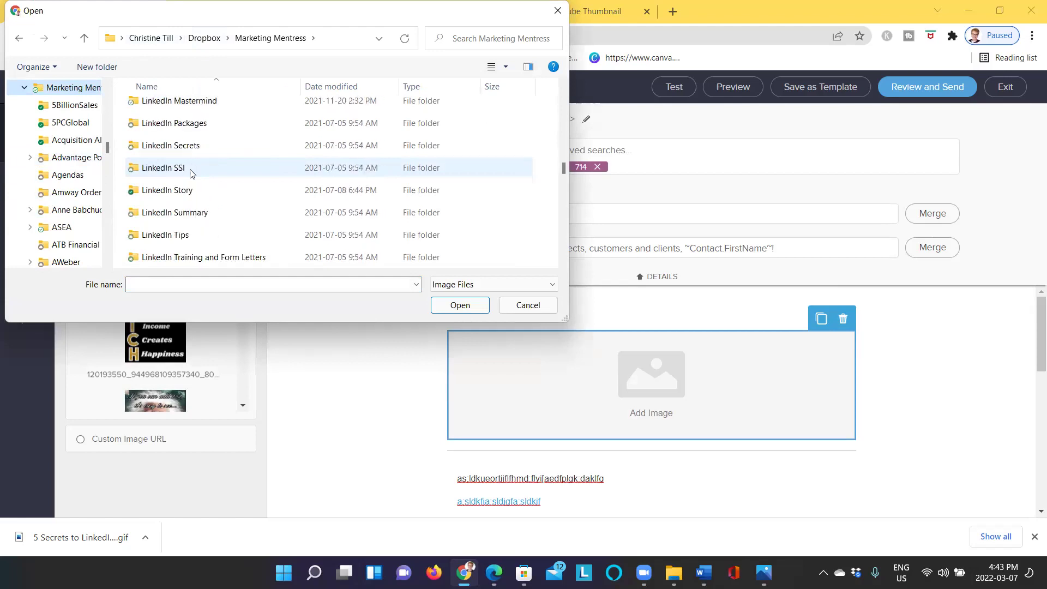
click(214, 44)
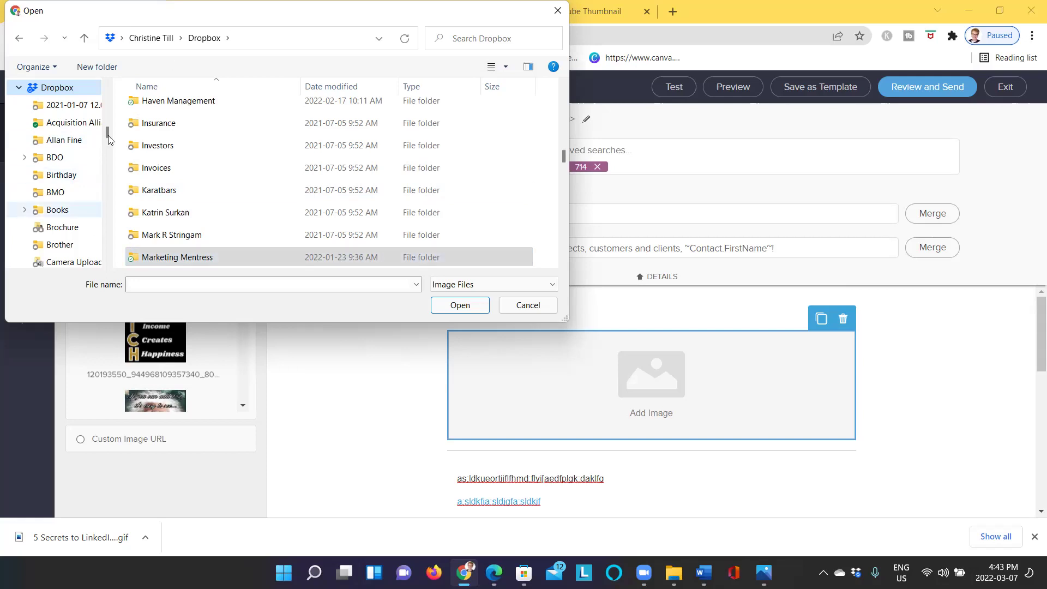
- Go to the Marketing Mentress folder inside Dropbox's My Pictures folder in the file chooser
drag(108, 139, 106, 196)
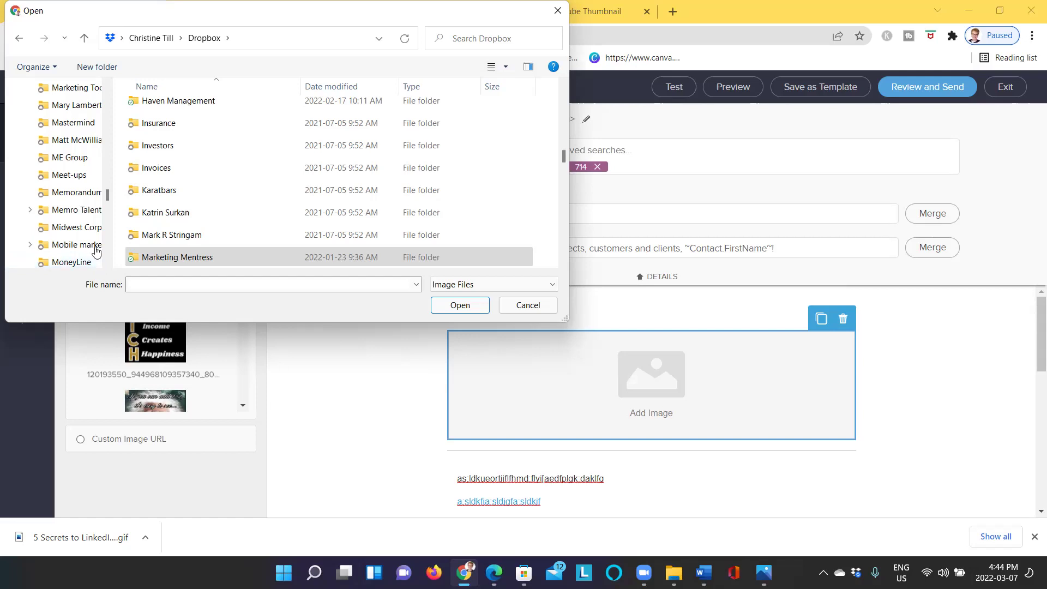
drag(107, 199, 120, 120)
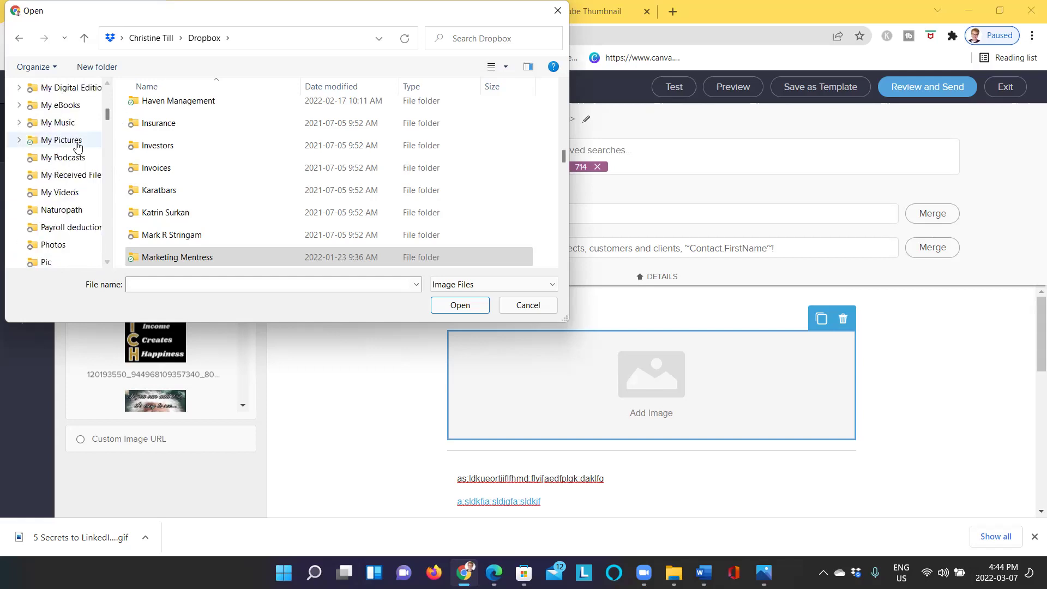
click(76, 143)
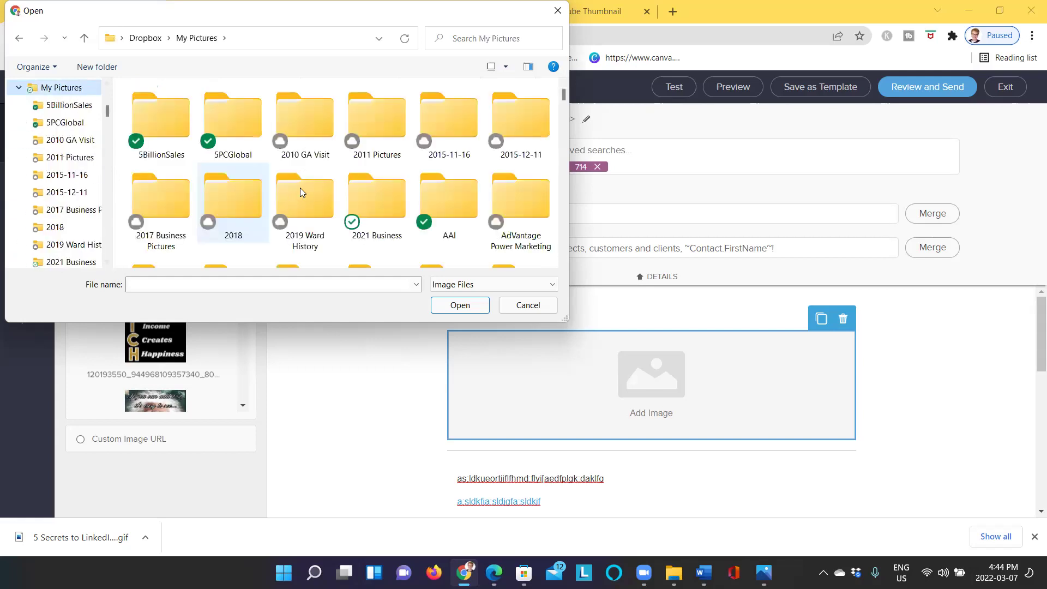
scroll(302, 188, down, 3)
scroll(299, 187, down, 3)
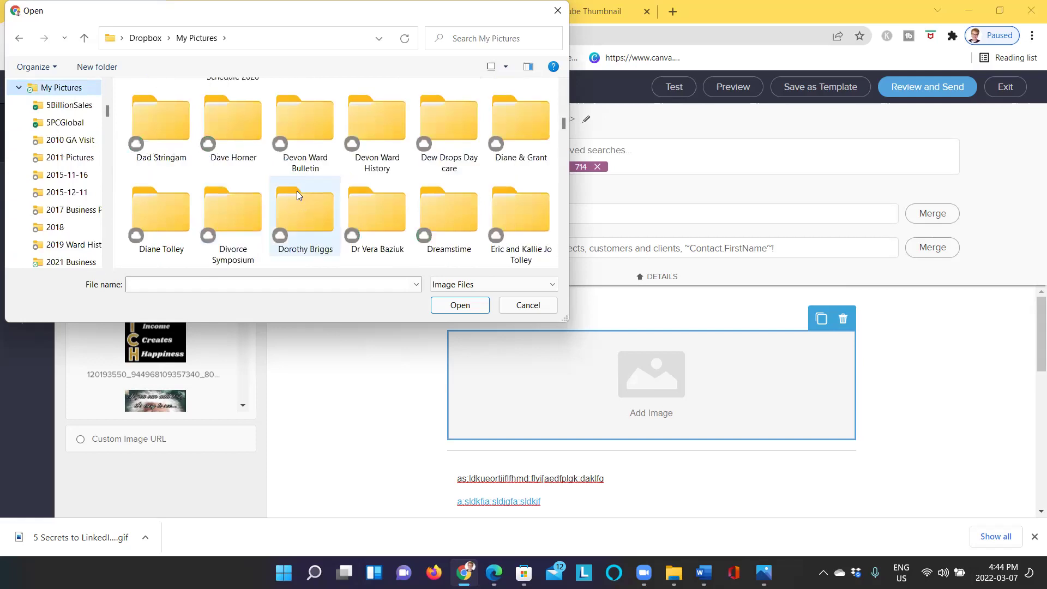
scroll(297, 191, down, 3)
scroll(297, 191, down, 3)
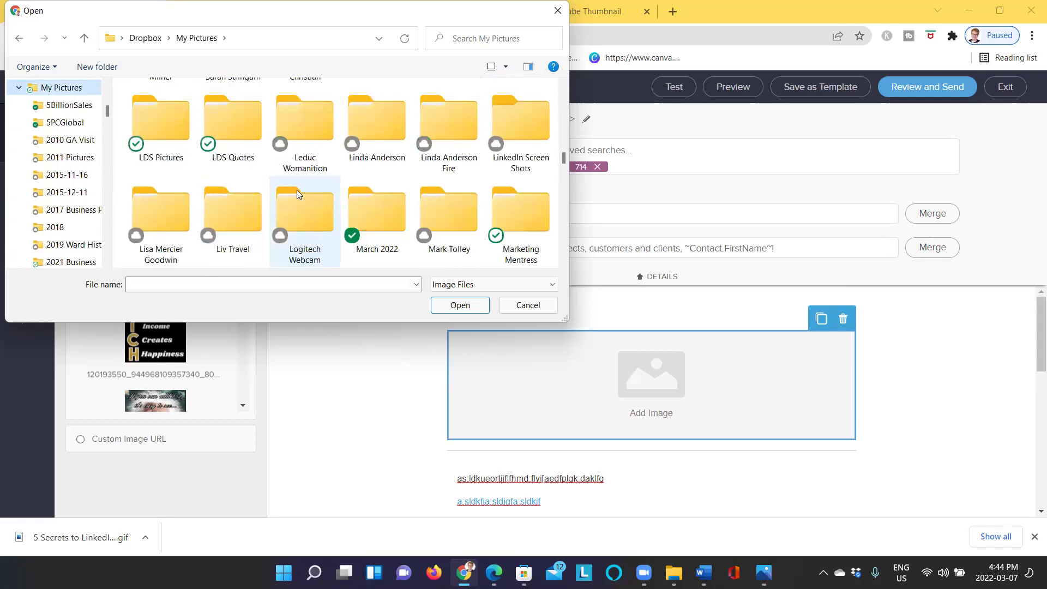
click(525, 211)
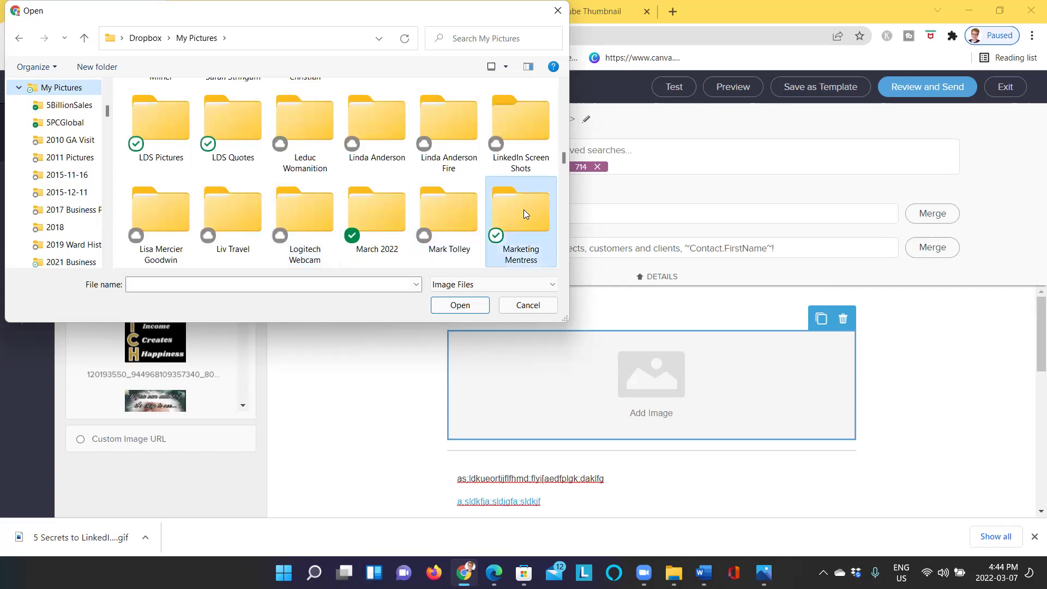
double_click(518, 217)
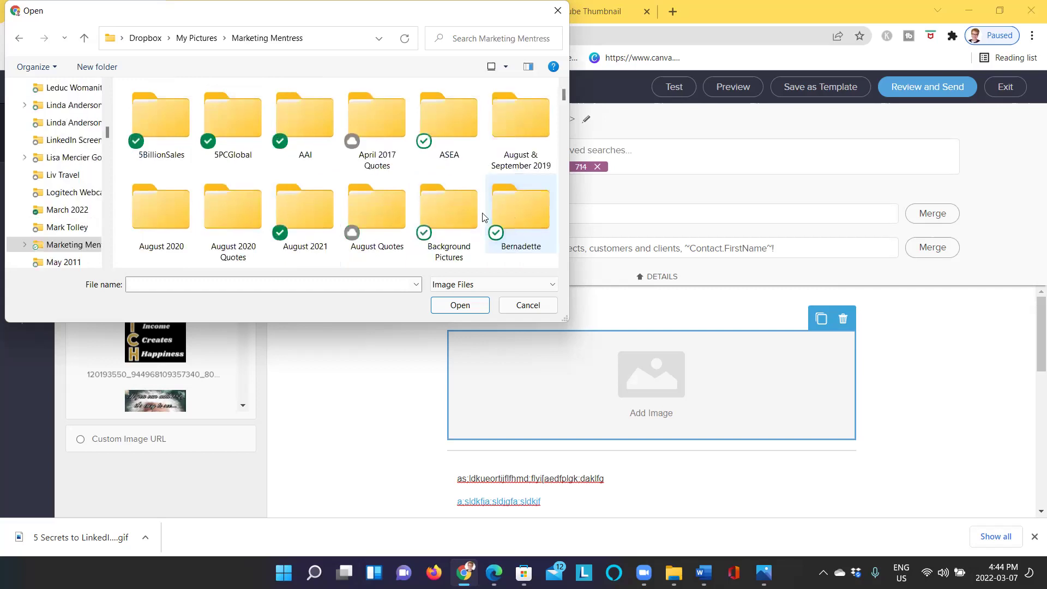
- Insert the "5 Secrets to LinkedIn Groups" image from the LinkedIn Pics subfolder into the image block
scroll(443, 205, down, 3)
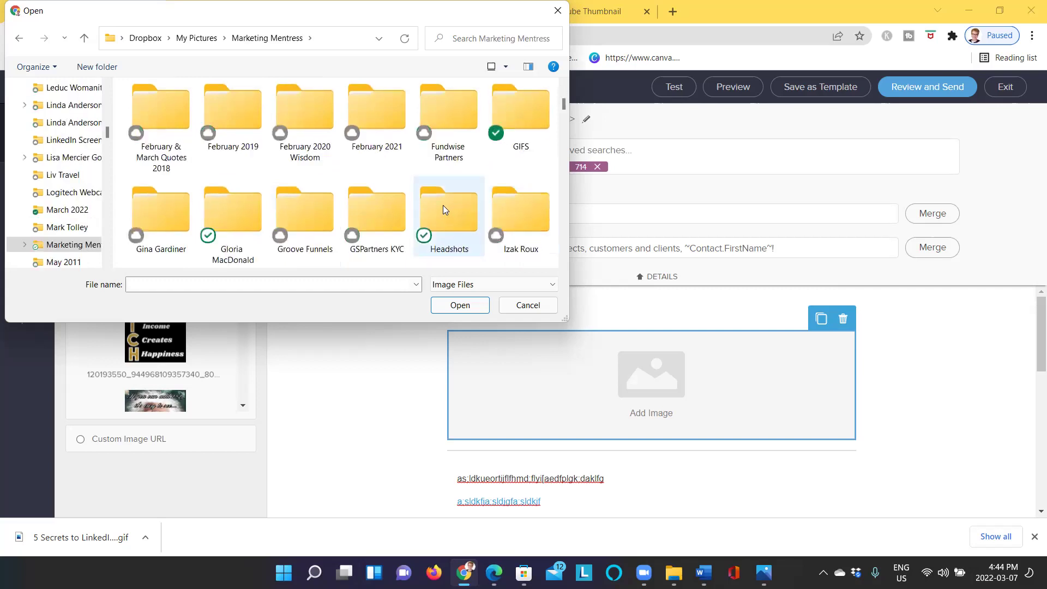
scroll(443, 205, down, 2)
scroll(442, 205, down, 4)
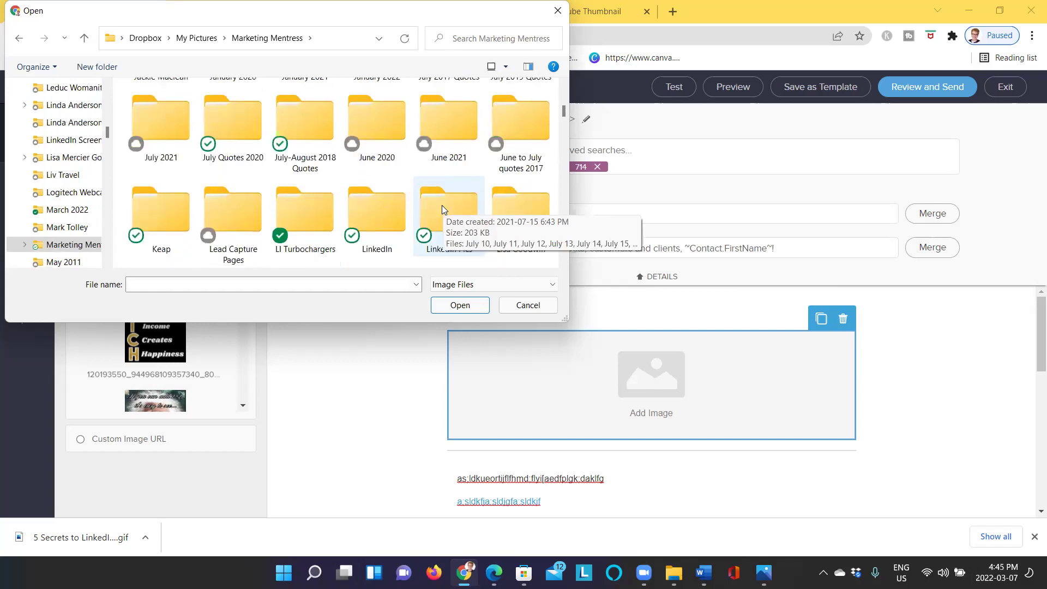
scroll(438, 205, down, 1)
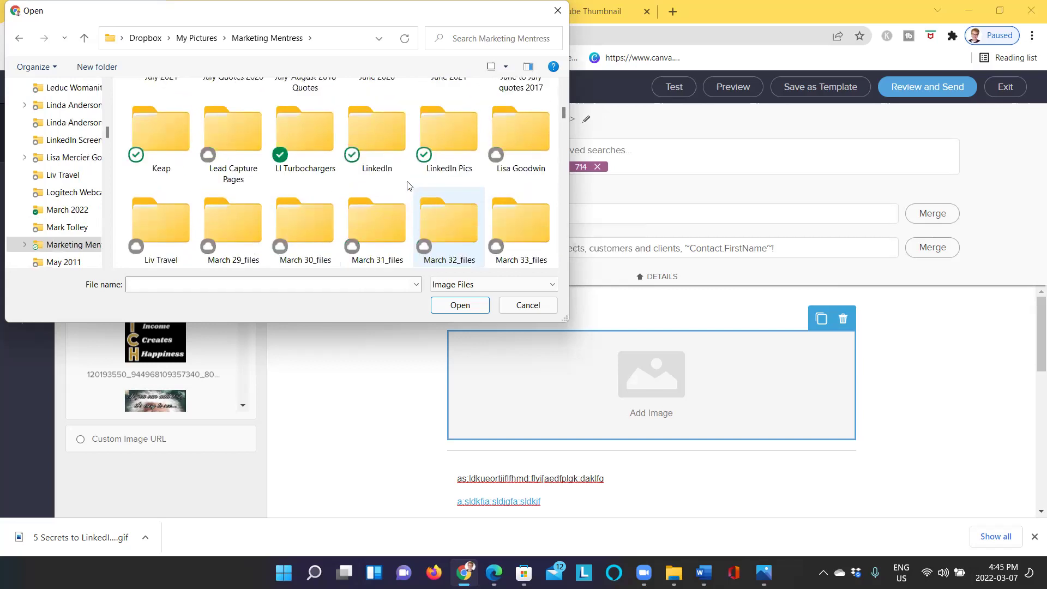
double_click(442, 135)
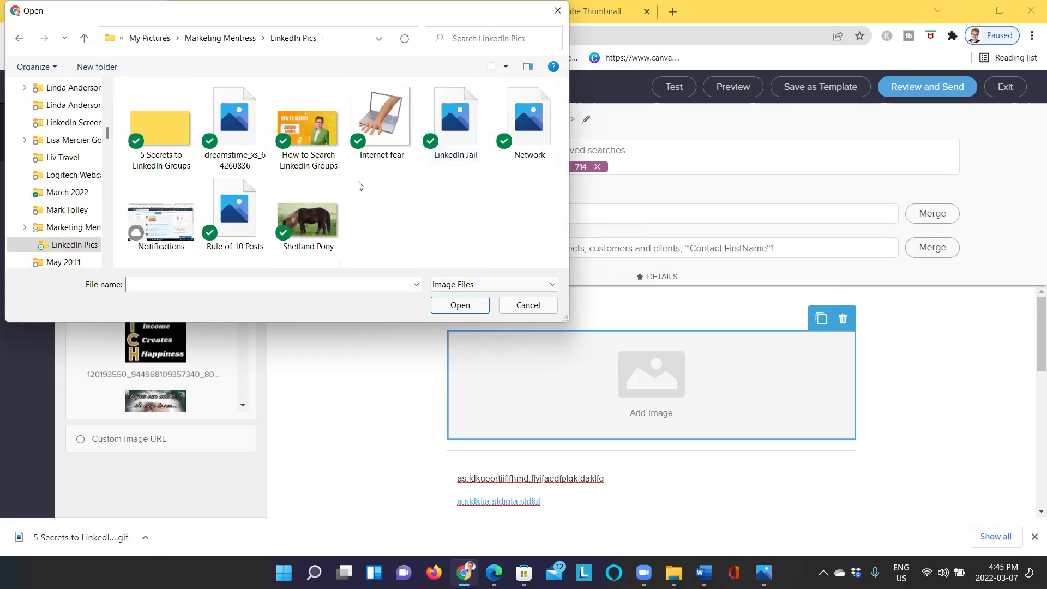
double_click(155, 128)
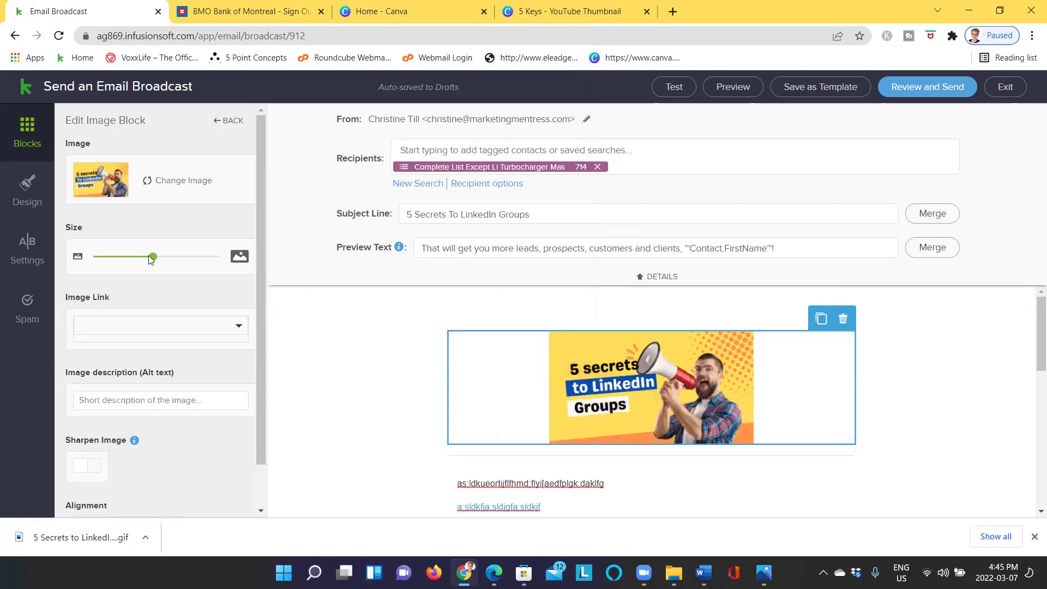
- Enlarge the inserted image to size 97 and check how it sits in the email layout
click(198, 259)
drag(221, 274, 245, 281)
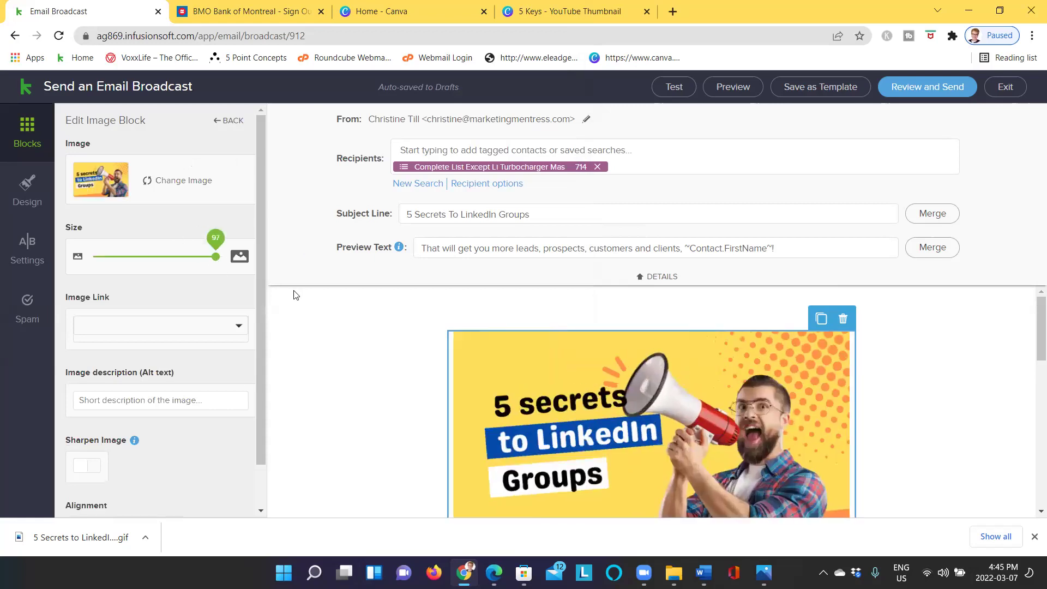
scroll(326, 311, down, 5)
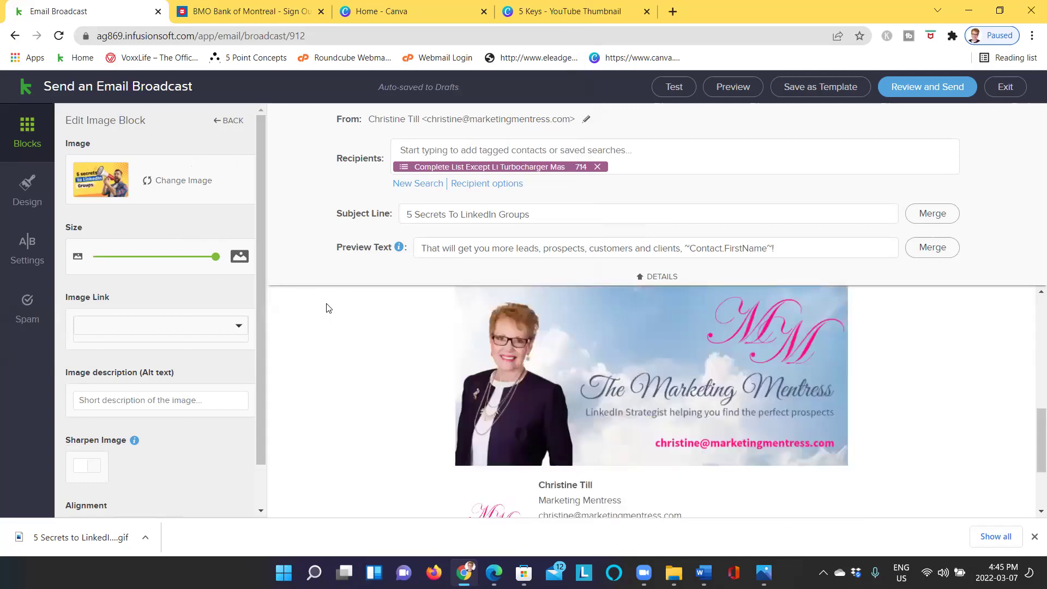
scroll(428, 356, up, 4)
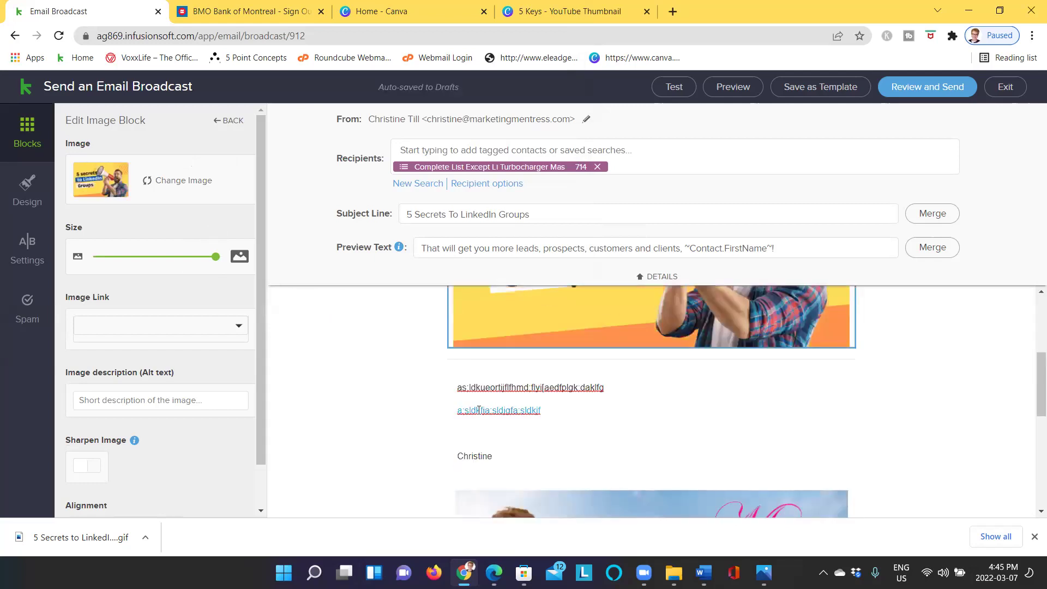
scroll(365, 382, up, 4)
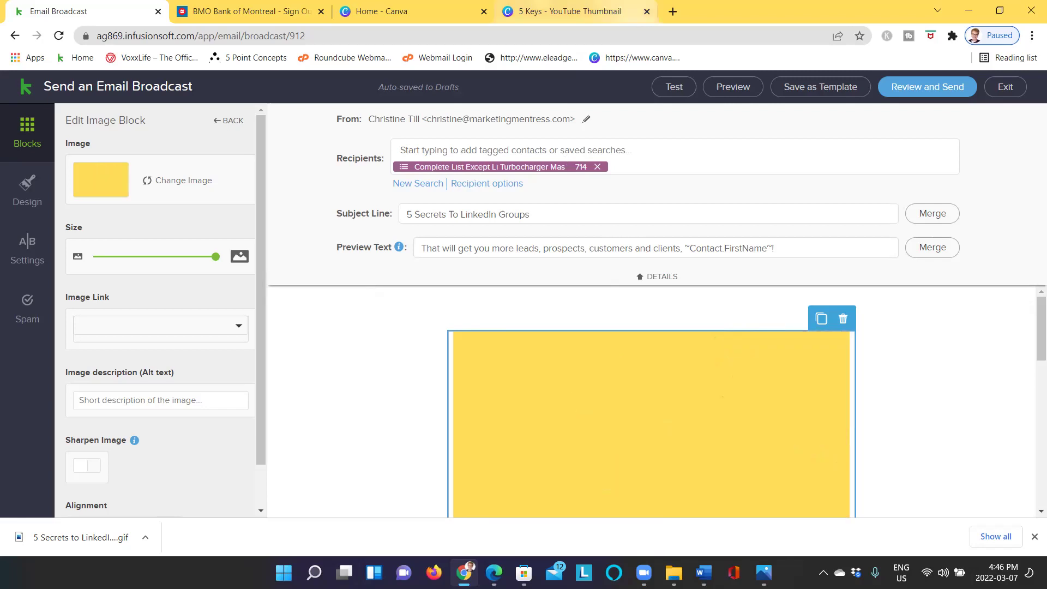
- Switch to the Edge browser and attach the animated "5 Secrets to LinkedIn Groups" image from the LinkedIn Pics folder to a new LinkedIn post
mouse_move(494, 573)
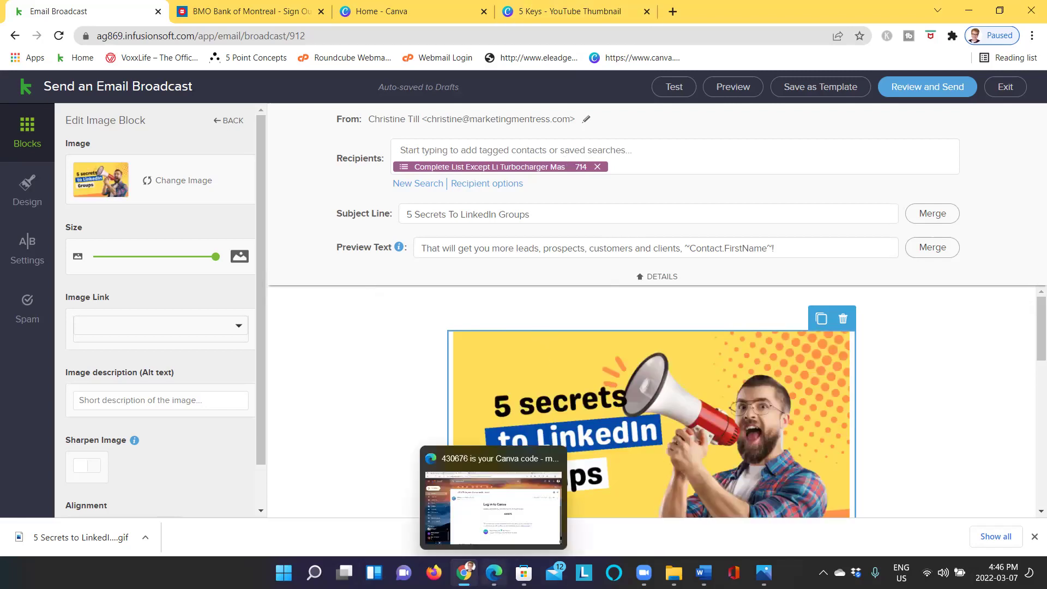
click(494, 508)
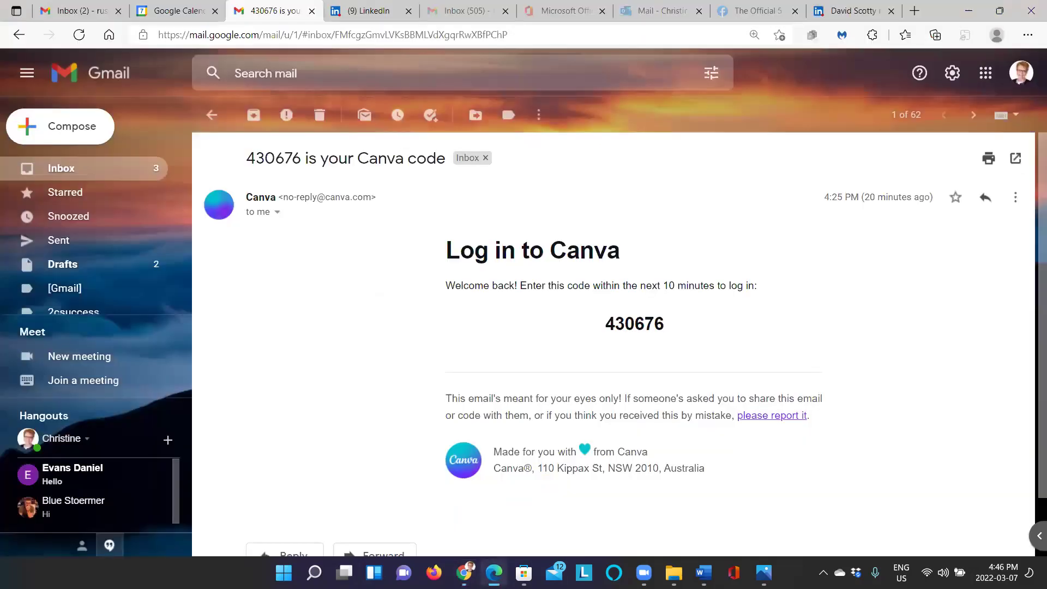
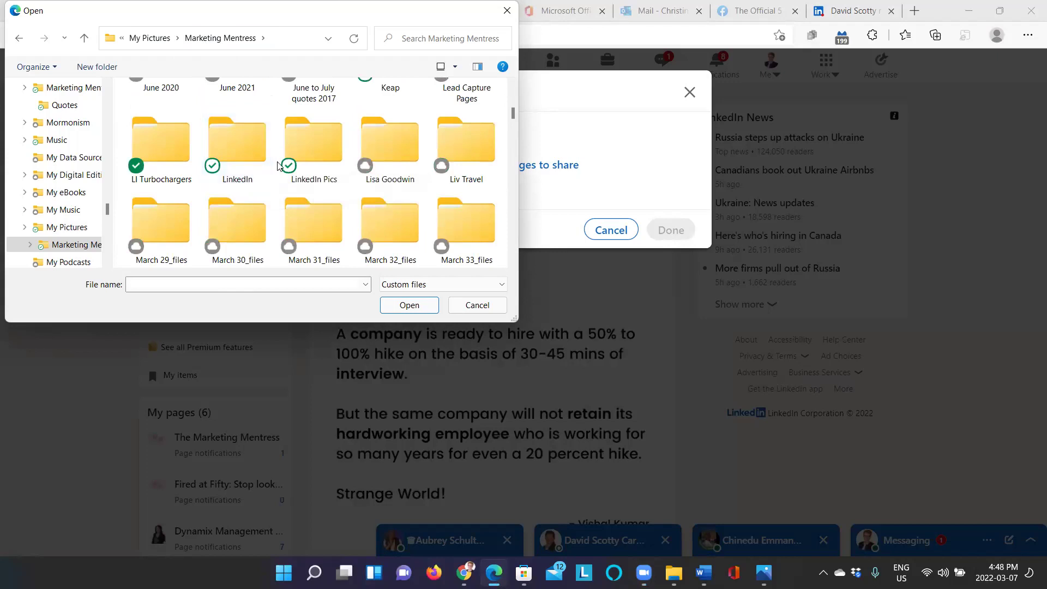
double_click(316, 144)
double_click(155, 131)
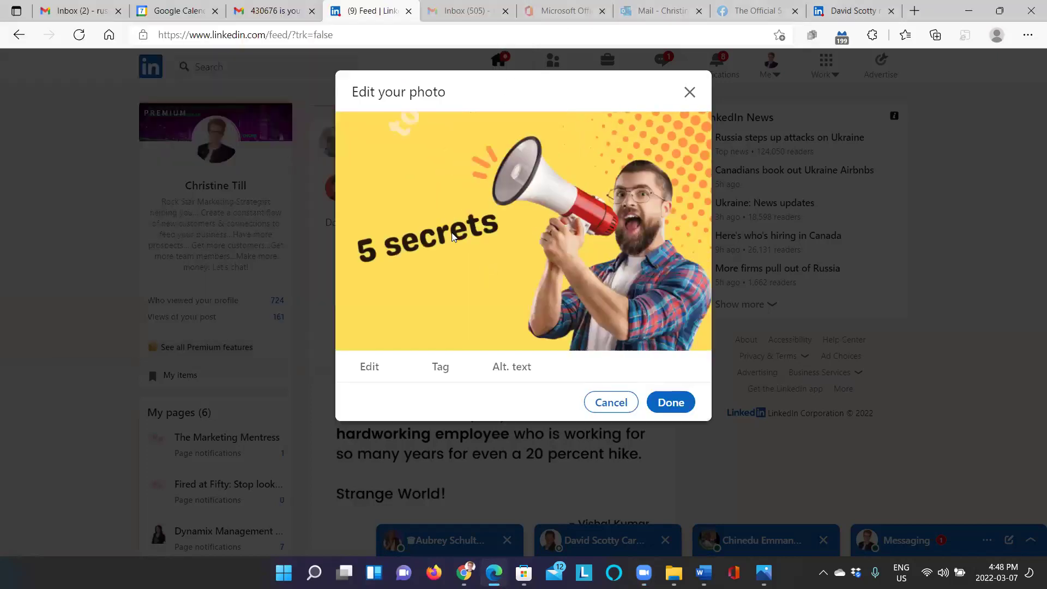
click(669, 409)
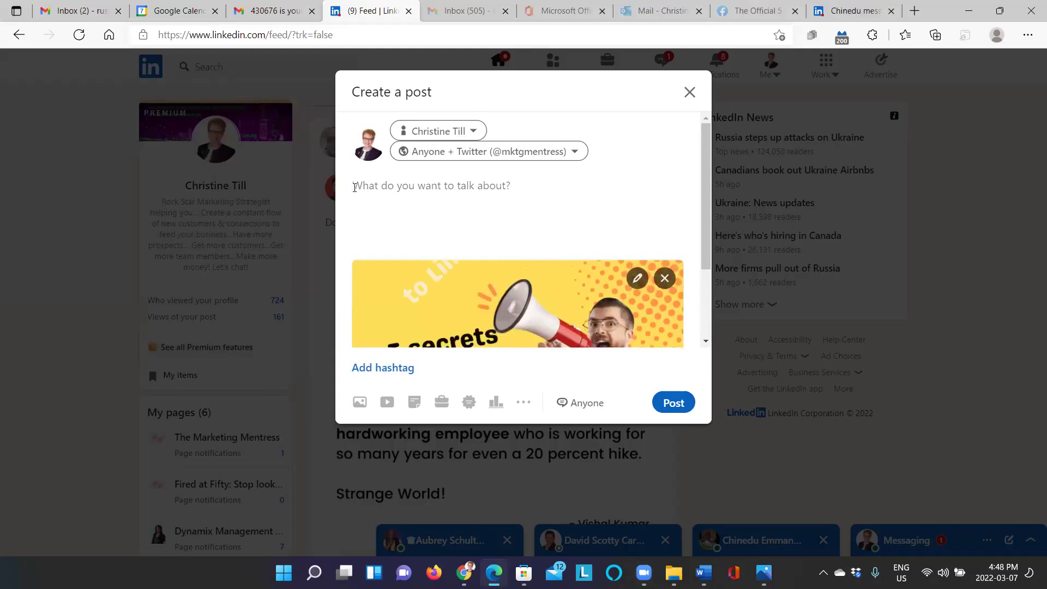
- Write the post's opening question "Have you wondered what the biggest kept secrets are to LinkedIn?"
text(Have you )
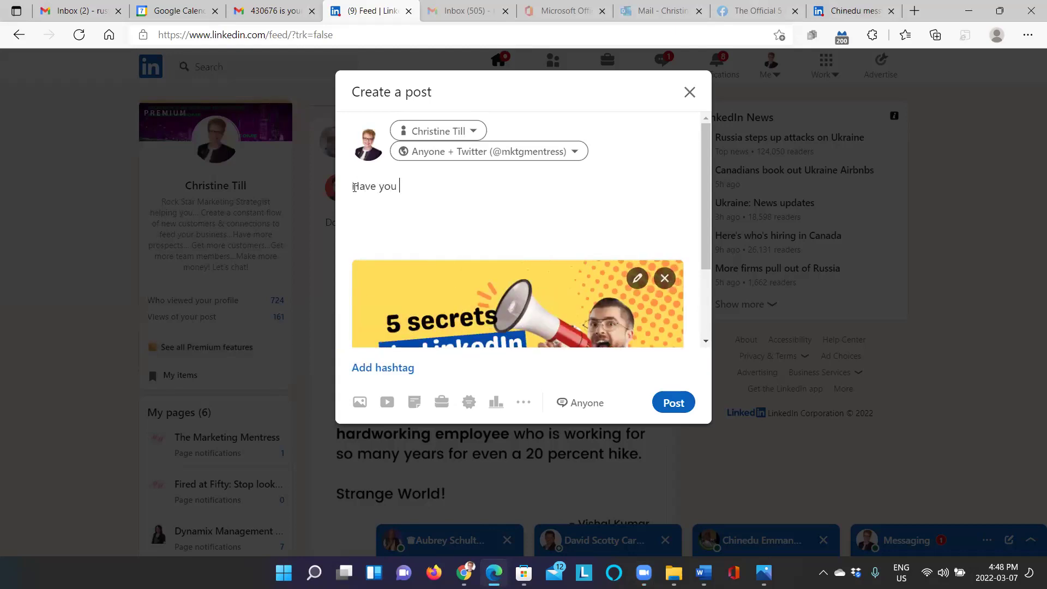
text(wondered wh)
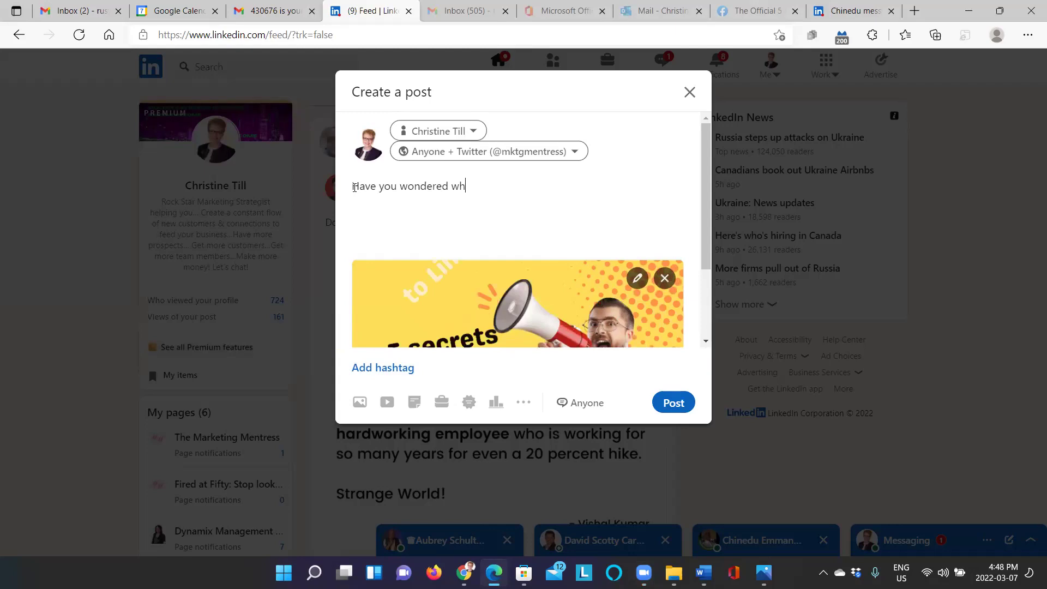
text(at the bigg)
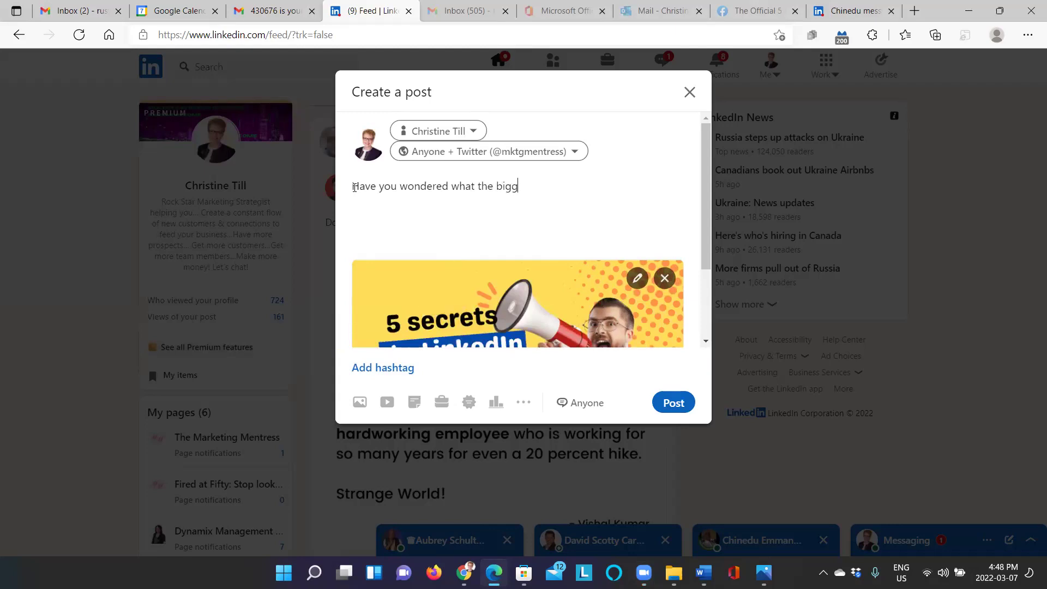
text(est kept secree)
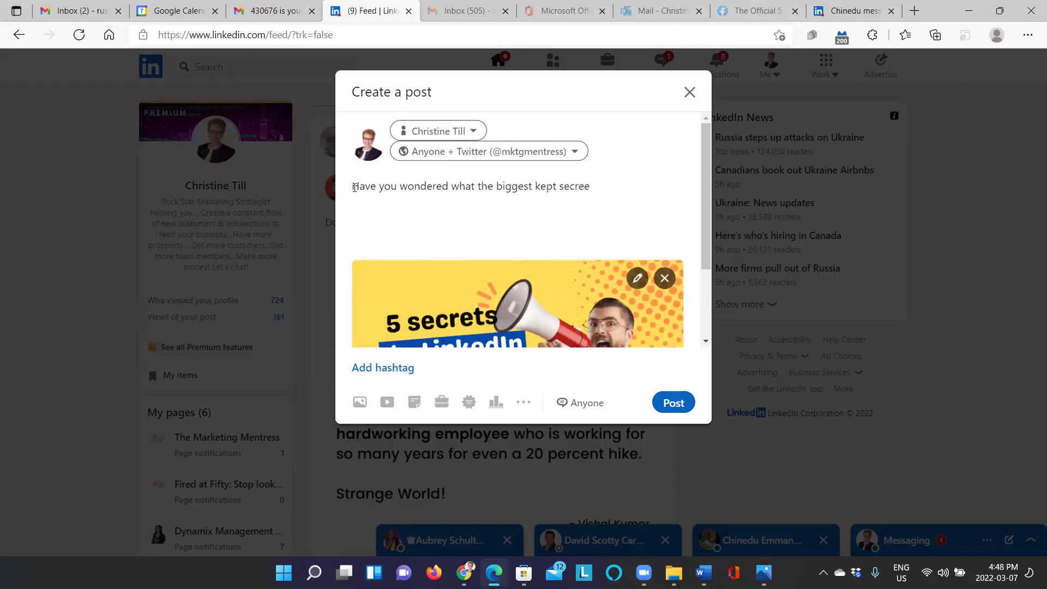
key(BackSpace)
text(ts )
text(are to you)
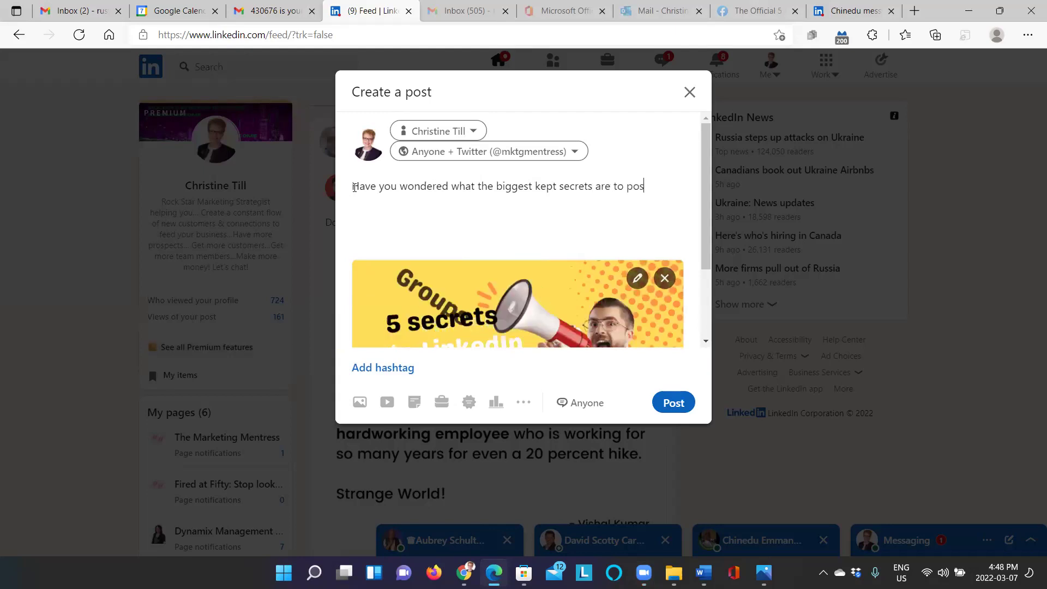
key(BackSpace)
key(BackSpace)
key(BackSpace)
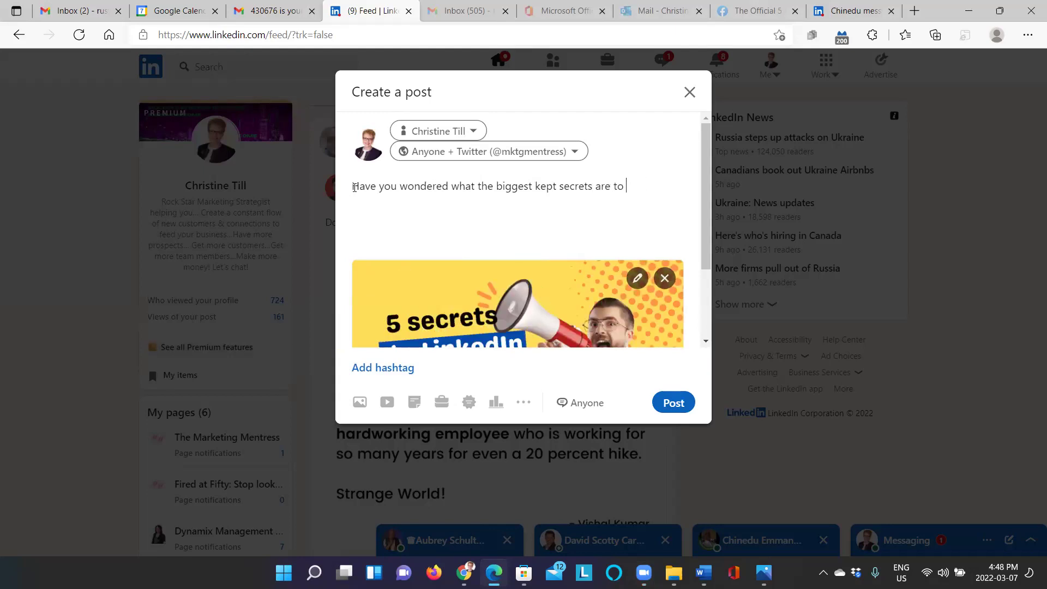
text(LinkedI)
text(n)
text(? )
- Add the hashtags #marketingstrategist, #multipleincomestreams, #marketingmentress, #marketingexpert and #linkedinstrategist on a new line below the question
text(#)
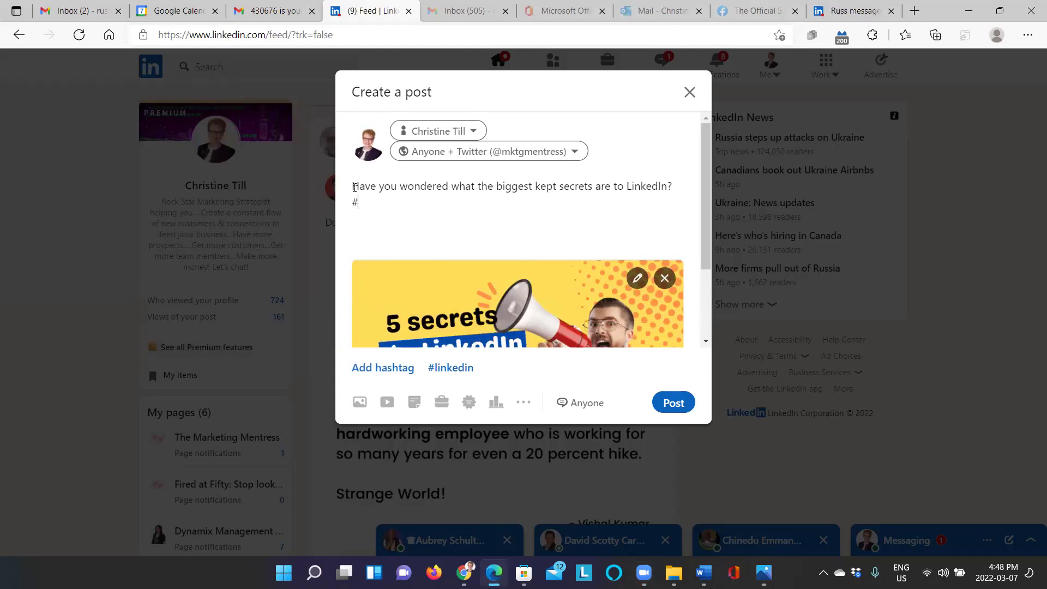
text(m)
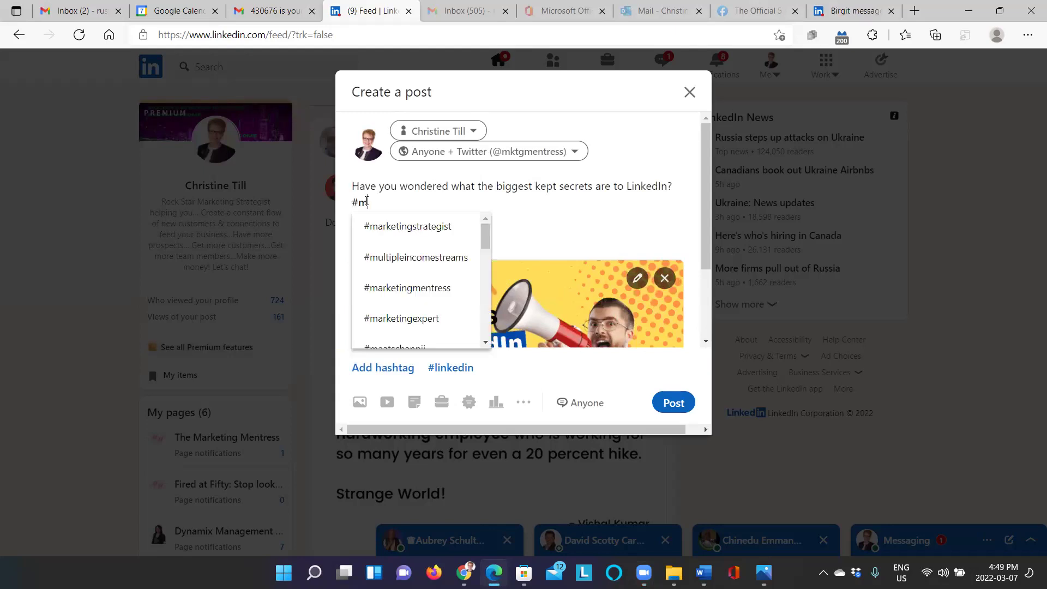
click(393, 231)
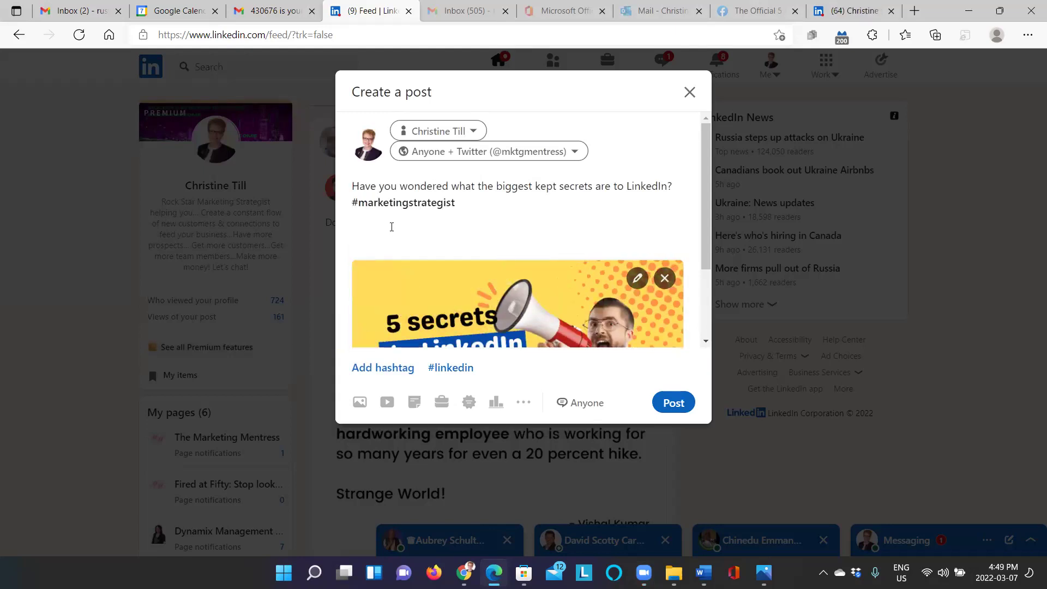
text(#m)
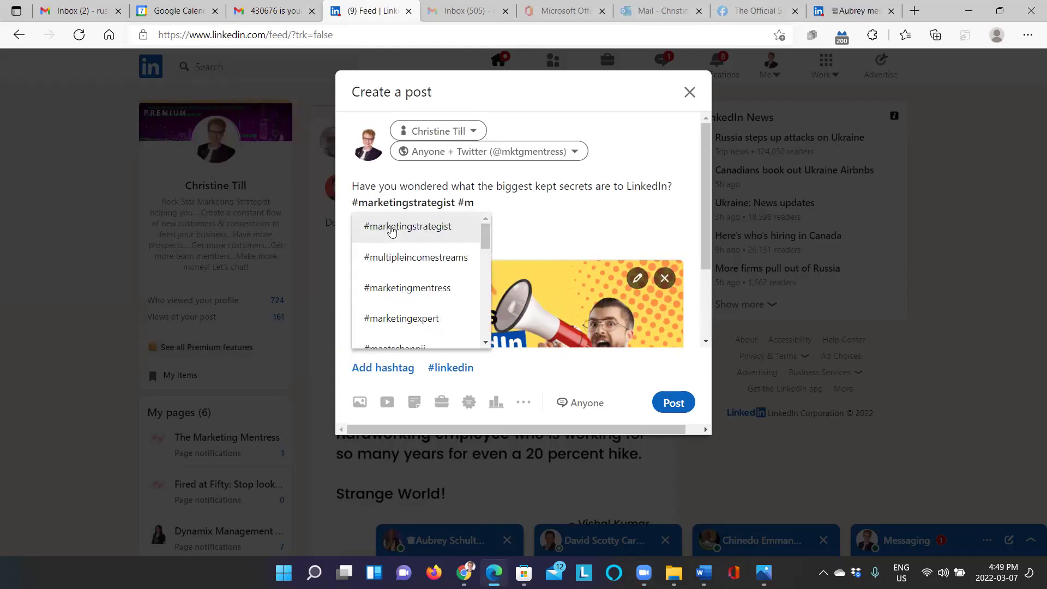
click(391, 257)
text(#m)
click(387, 288)
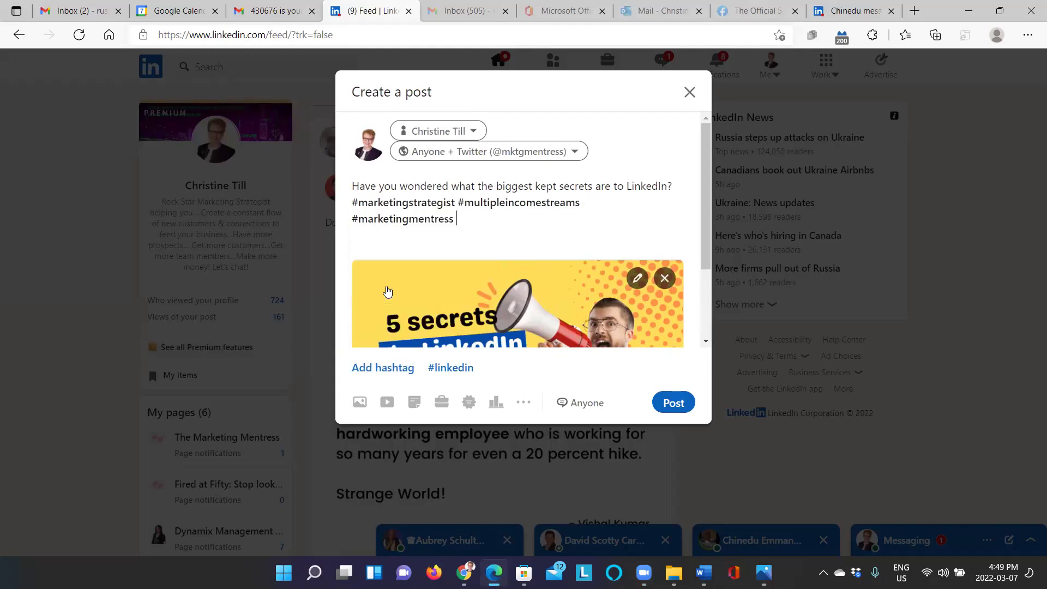
text(#m)
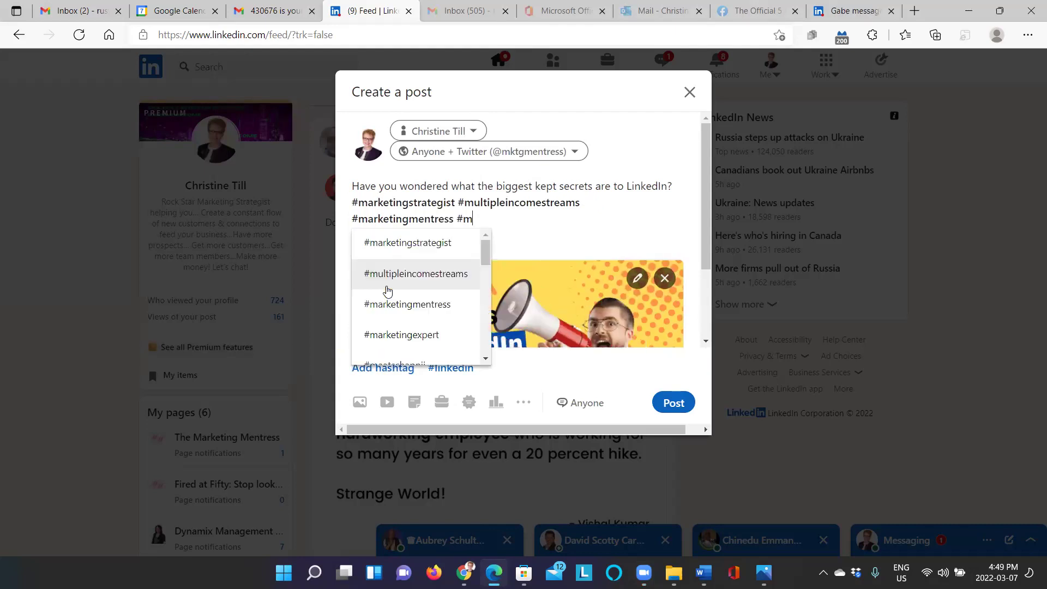
click(382, 335)
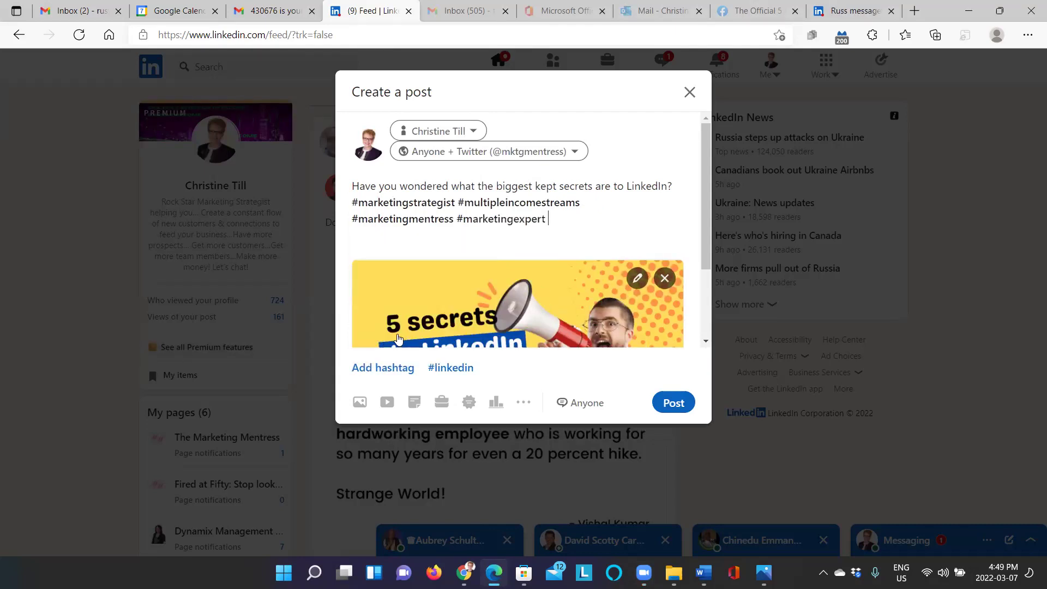
text(#l)
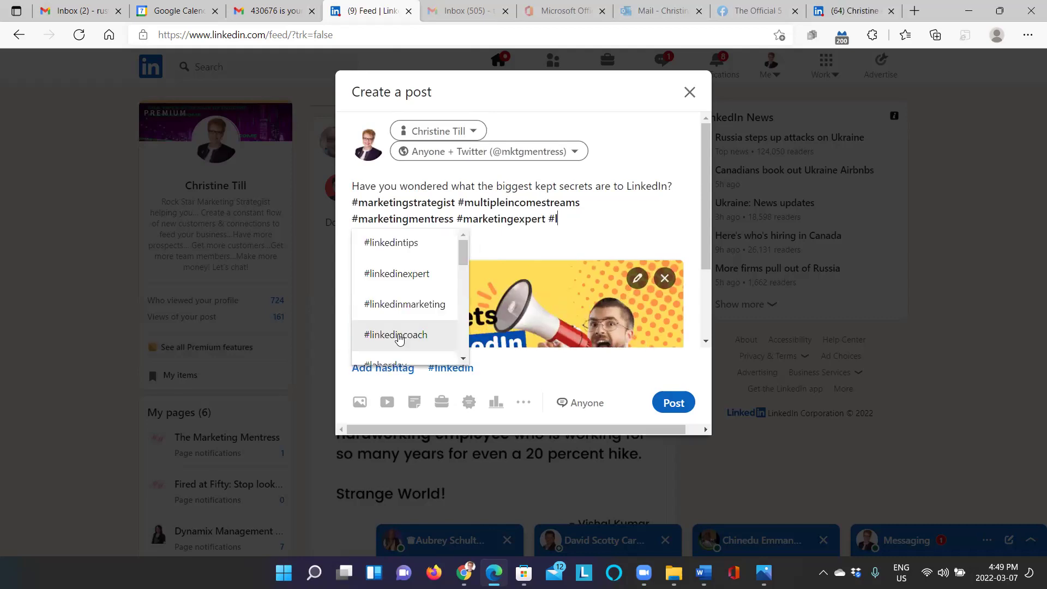
text(inkedinstr)
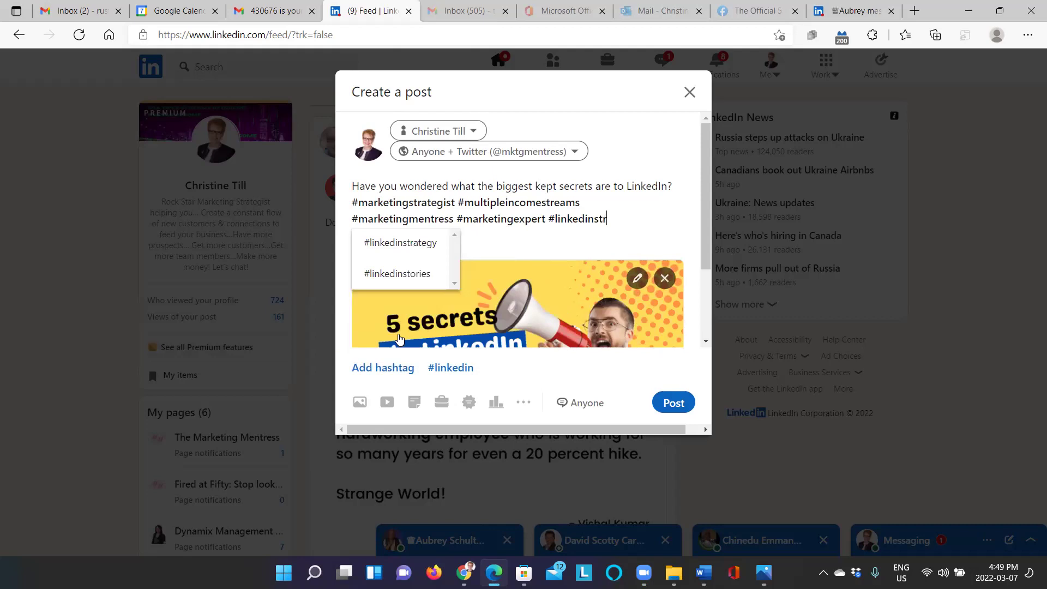
text(ategist)
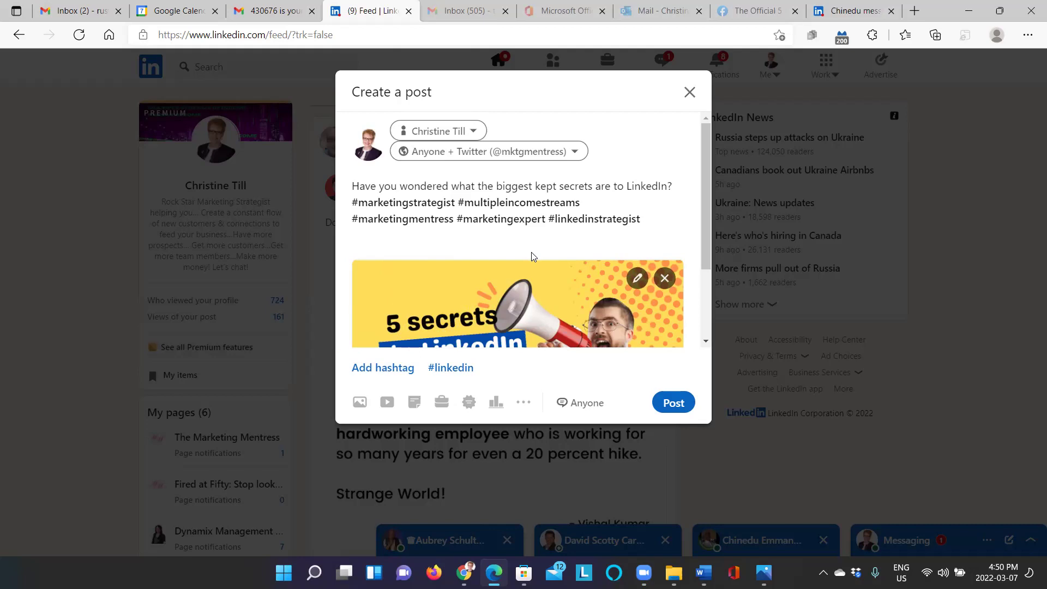
- Insert the line "Learn how to incorporate the 5 best kept secrets to LinkedIn into your business simply and easily!" above the hashtags
click(679, 185)
key(Return)
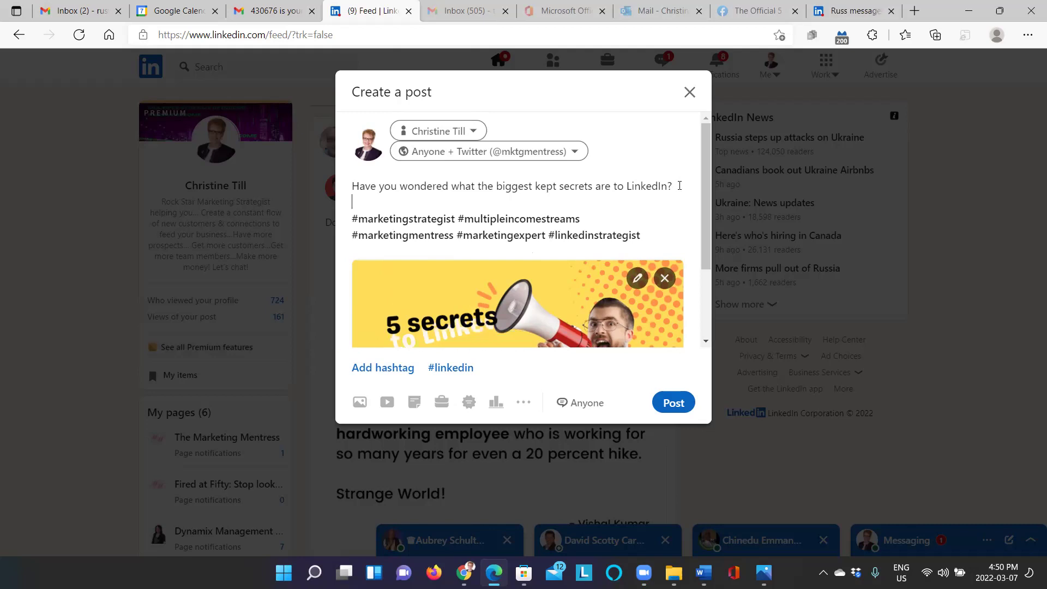
text(Learn)
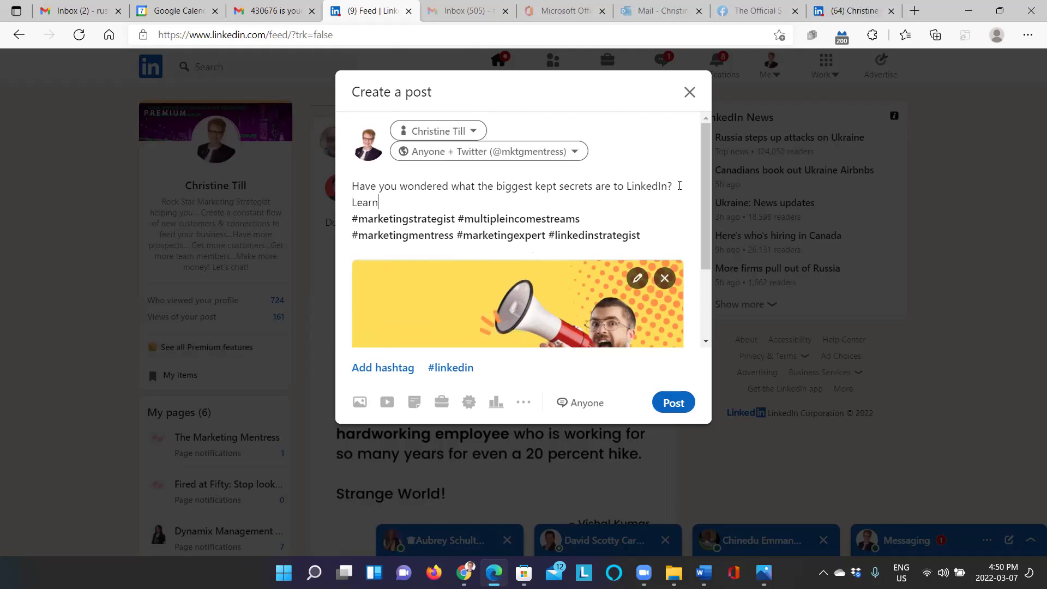
text( how to incorpora)
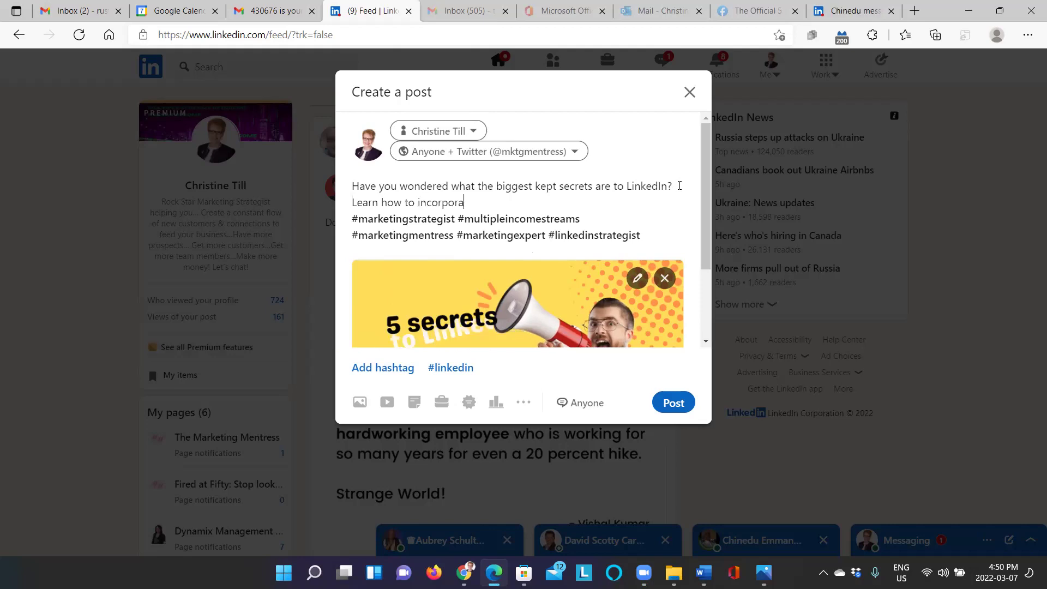
text(te the )
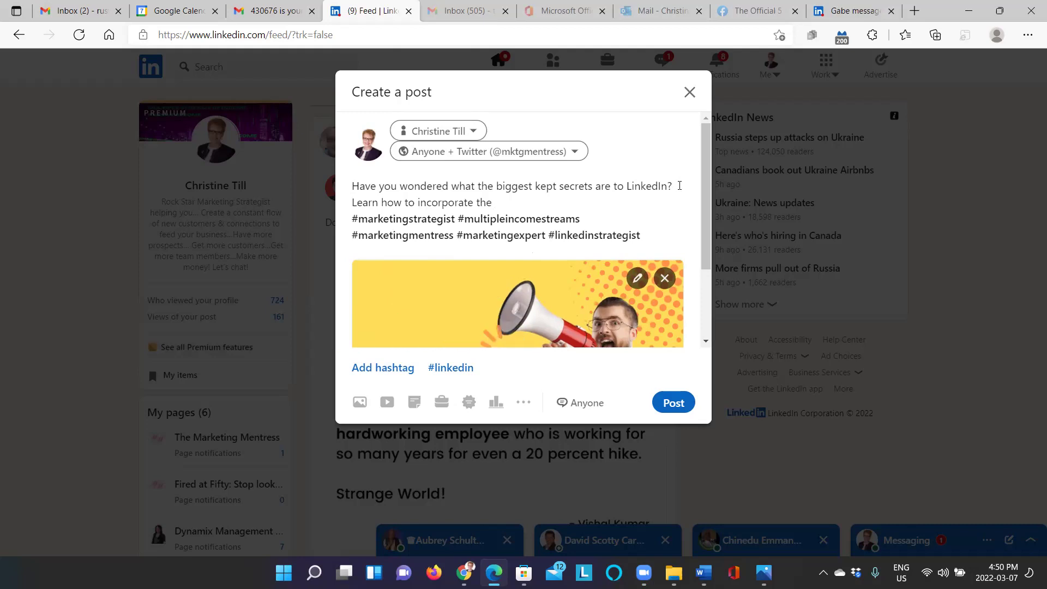
text(5 best kept sec)
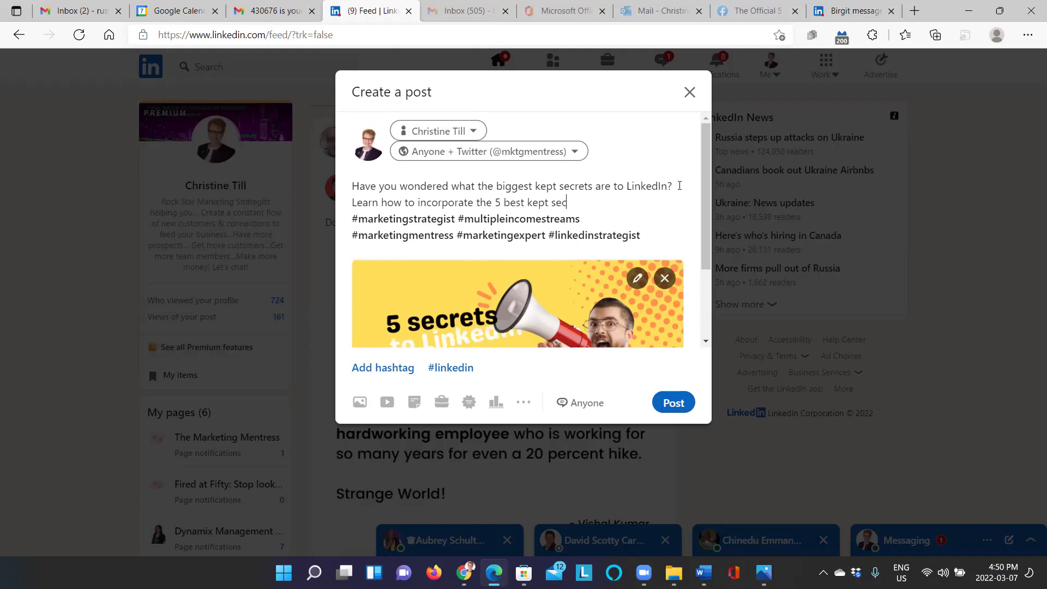
text(rets to t)
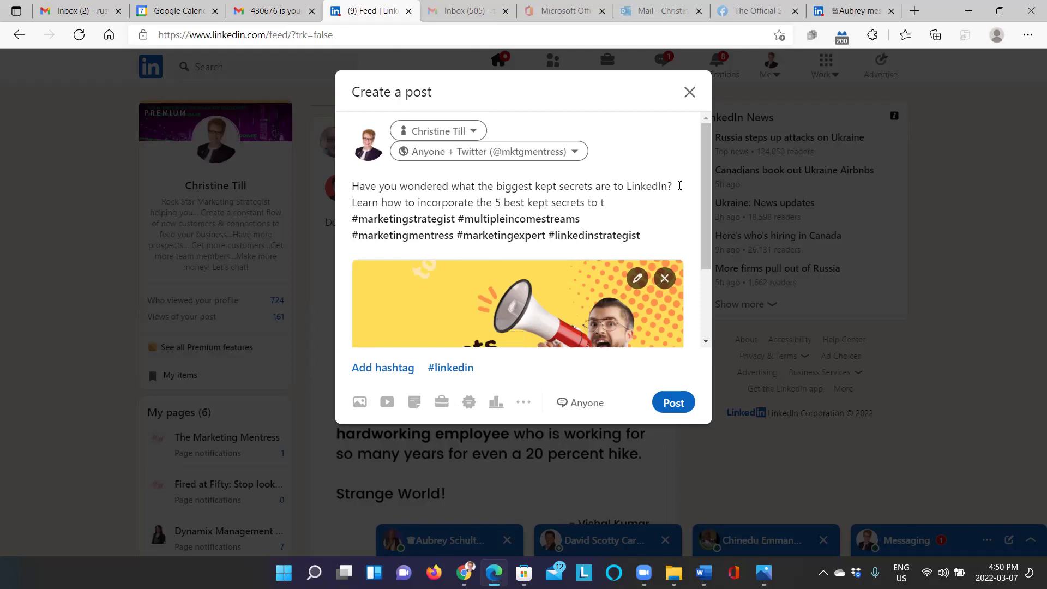
key(BackSpace)
text(LinkedIn i)
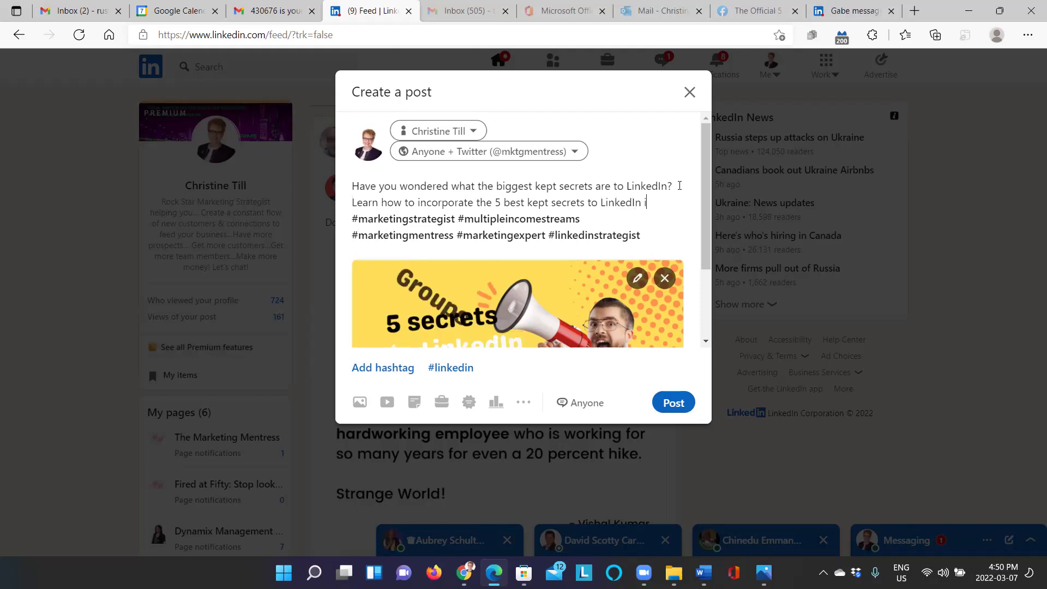
text(nto your business s)
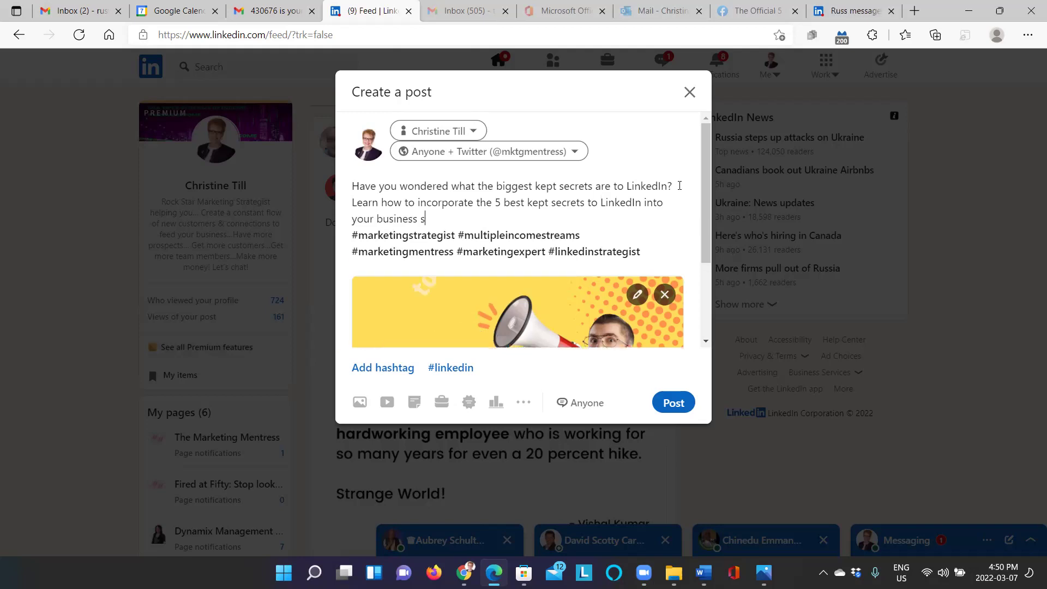
text(imply and easily!)
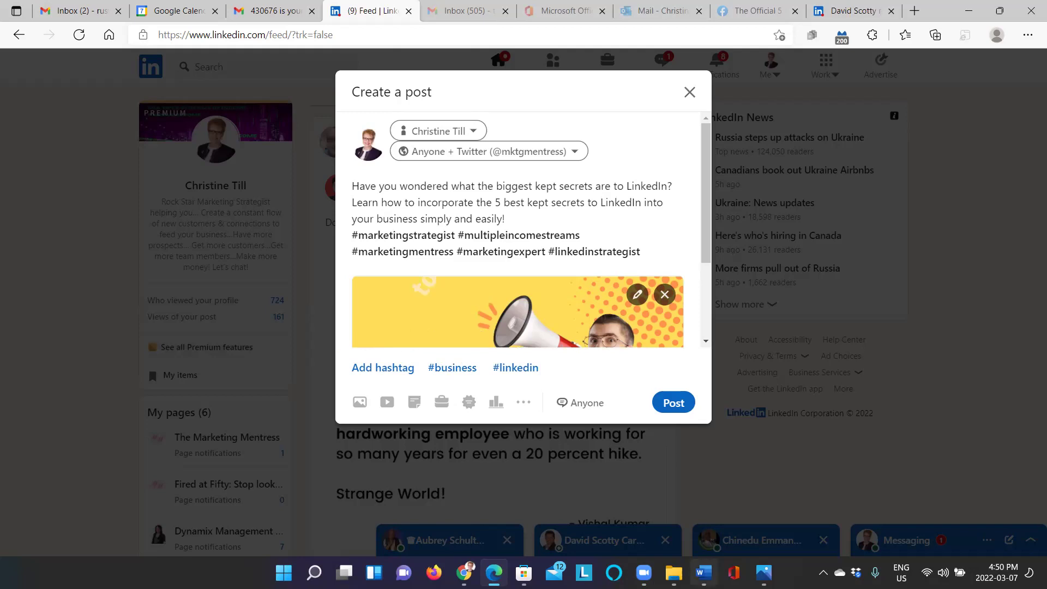
key(alt+Tab)
triple_click(435, 208)
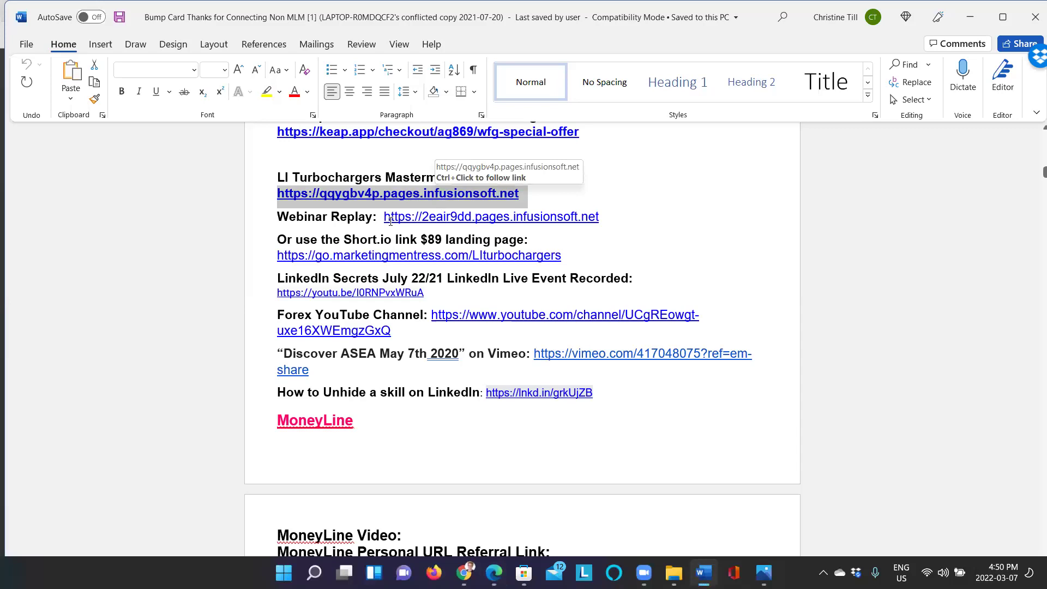
triple_click(312, 259)
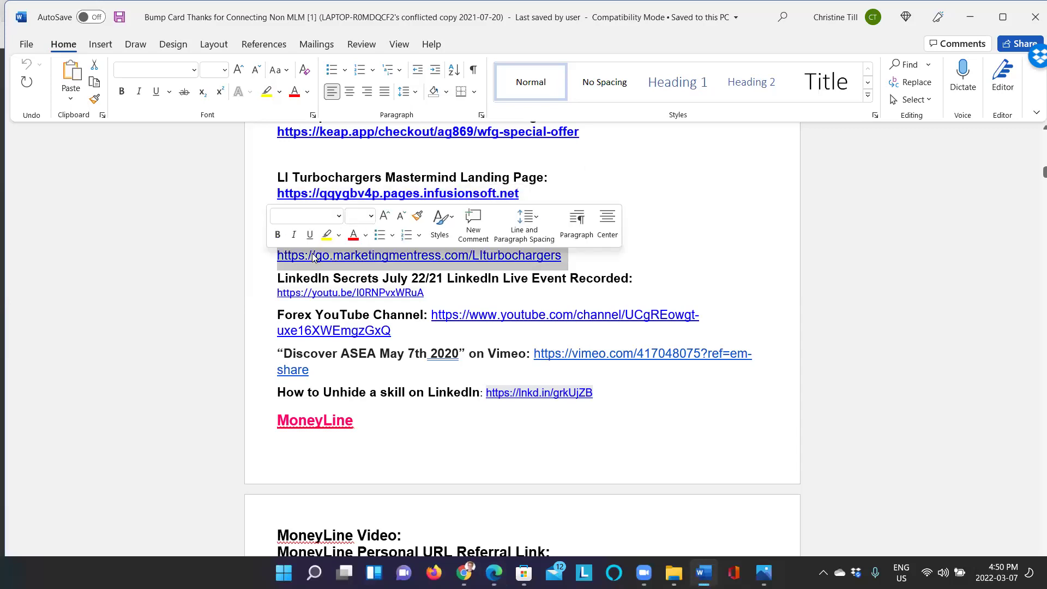
right_click(352, 284)
click(352, 284)
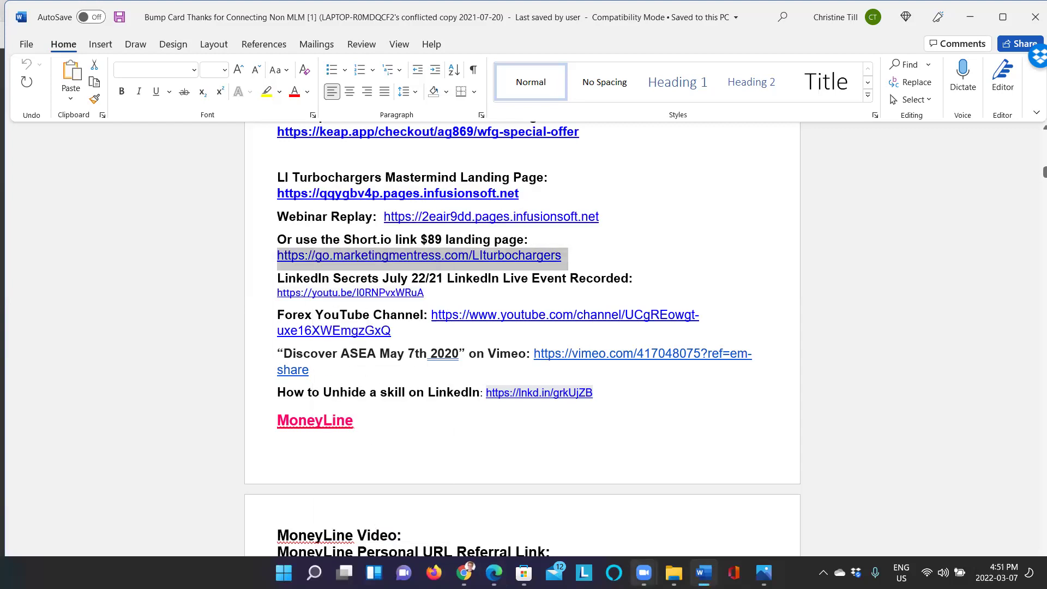
mouse_move(645, 573)
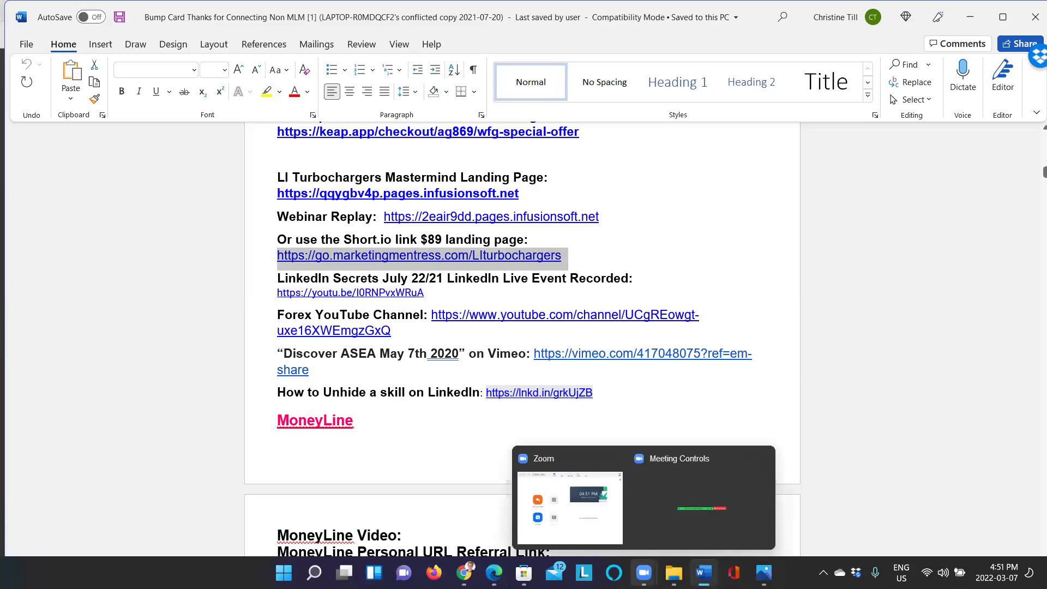
click(494, 573)
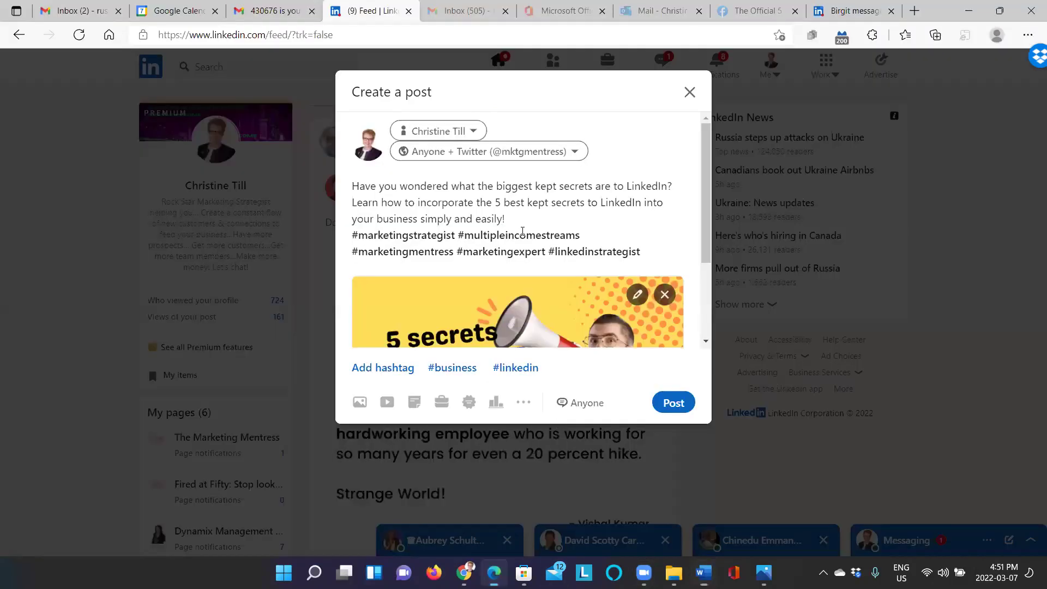
- Paste the copied landing page link into the LinkedIn post draft and publish the post
right_click(560, 330)
click(553, 331)
click(674, 406)
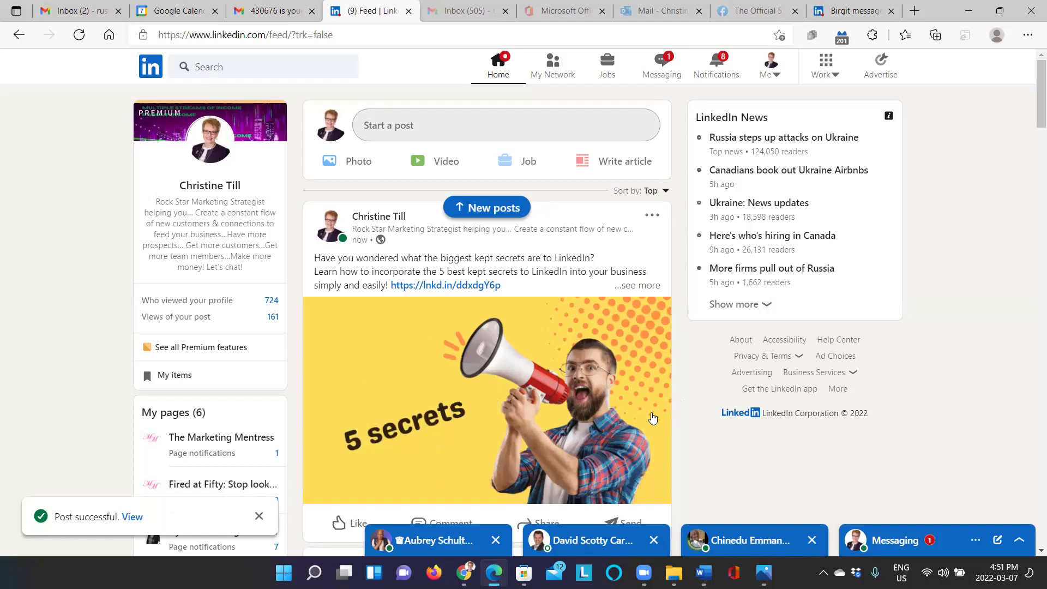
- Review the published 5 secrets post with its animated image in the feed, and open the LinkedIn notifications
scroll(656, 418, down, 4)
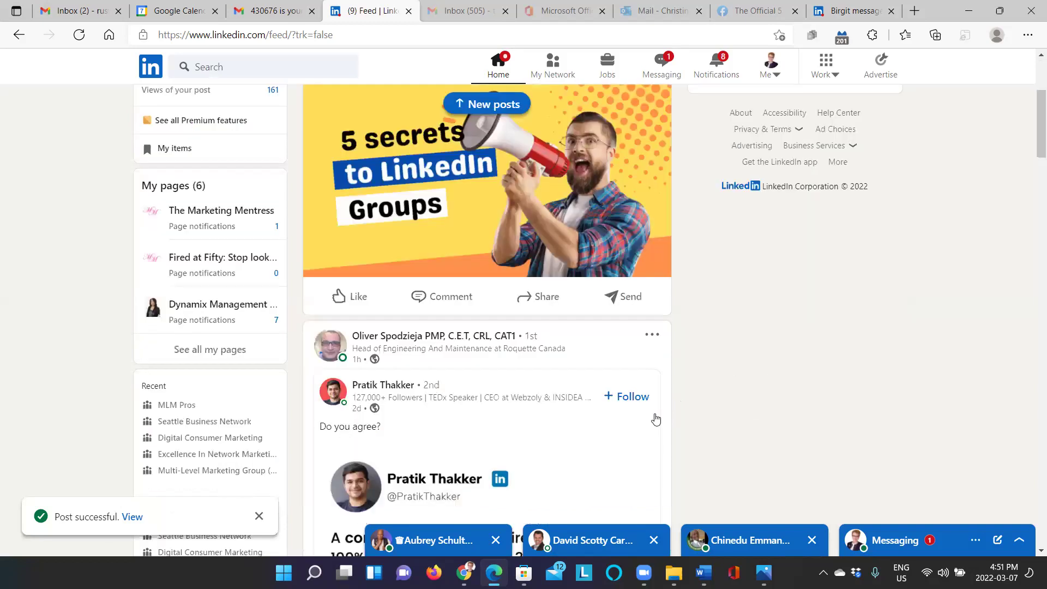
scroll(656, 418, down, 1)
scroll(659, 419, up, 5)
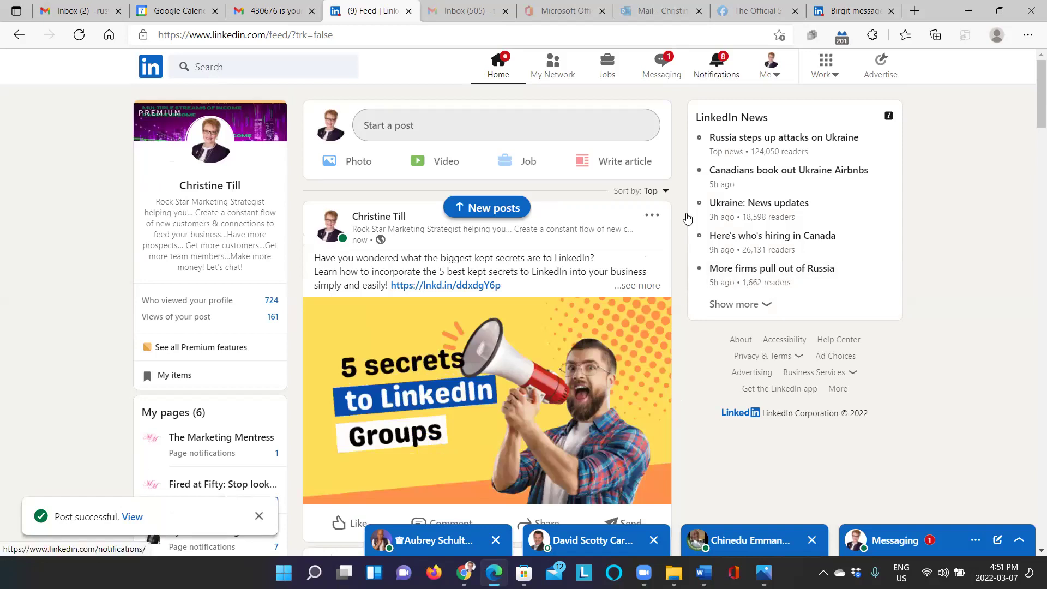
click(715, 65)
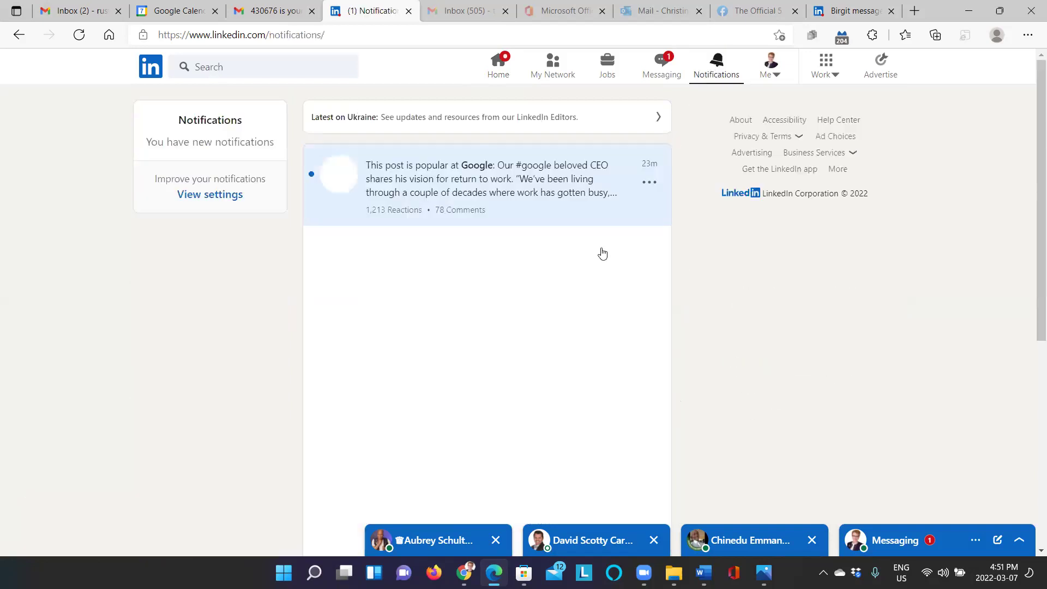
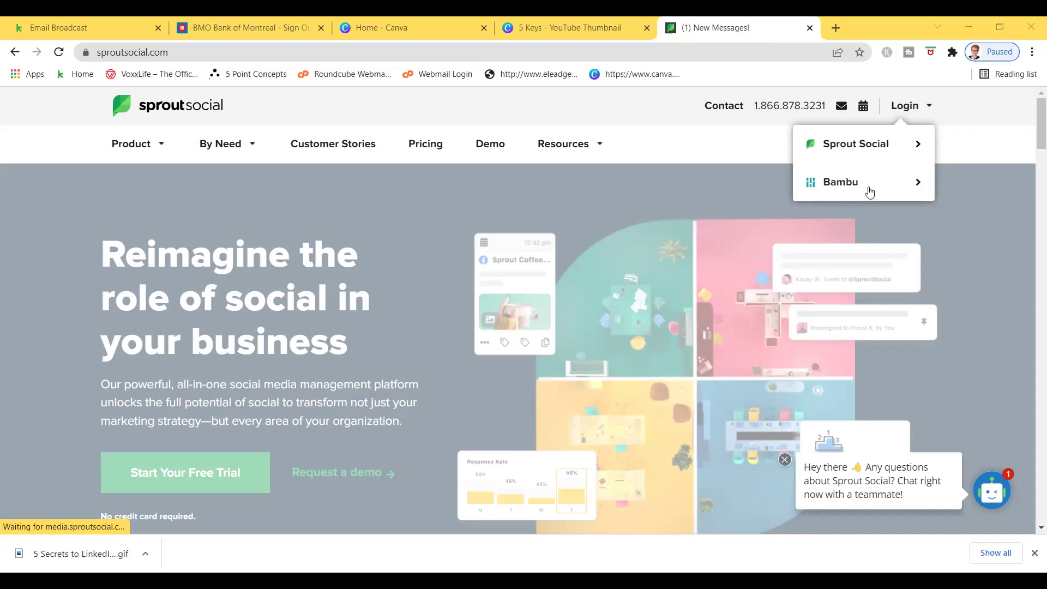
- Log in to Sprout Social in Chrome with the saved credentials and start an image upload in a new post
click(860, 158)
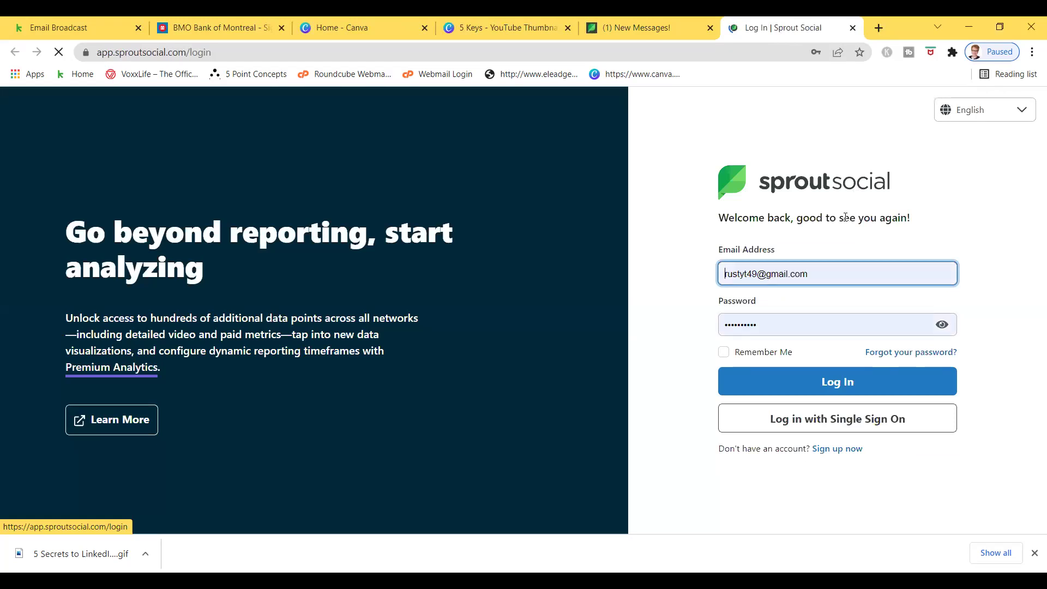
click(837, 381)
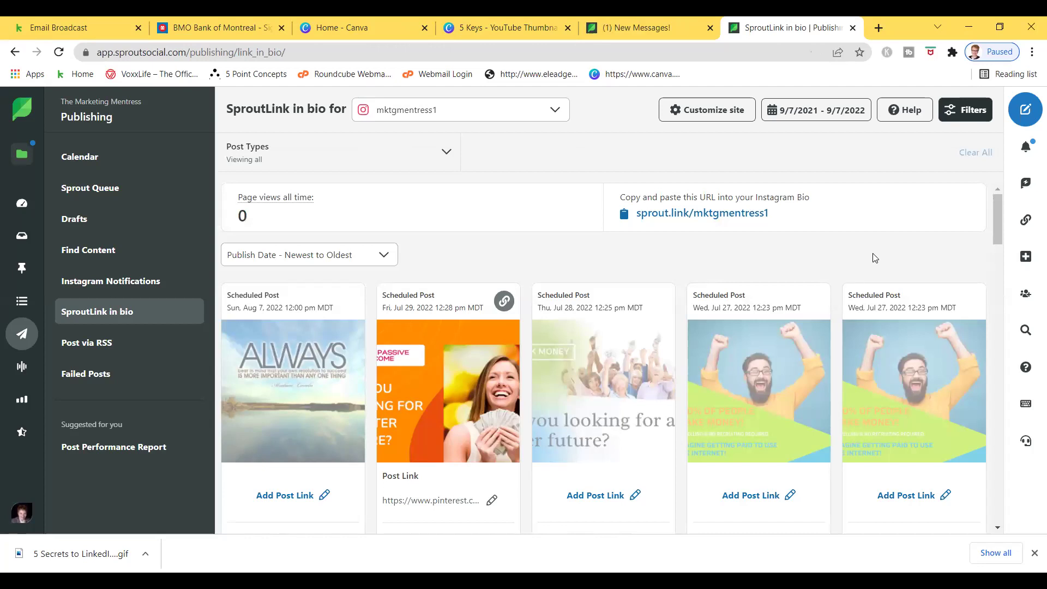
click(1025, 112)
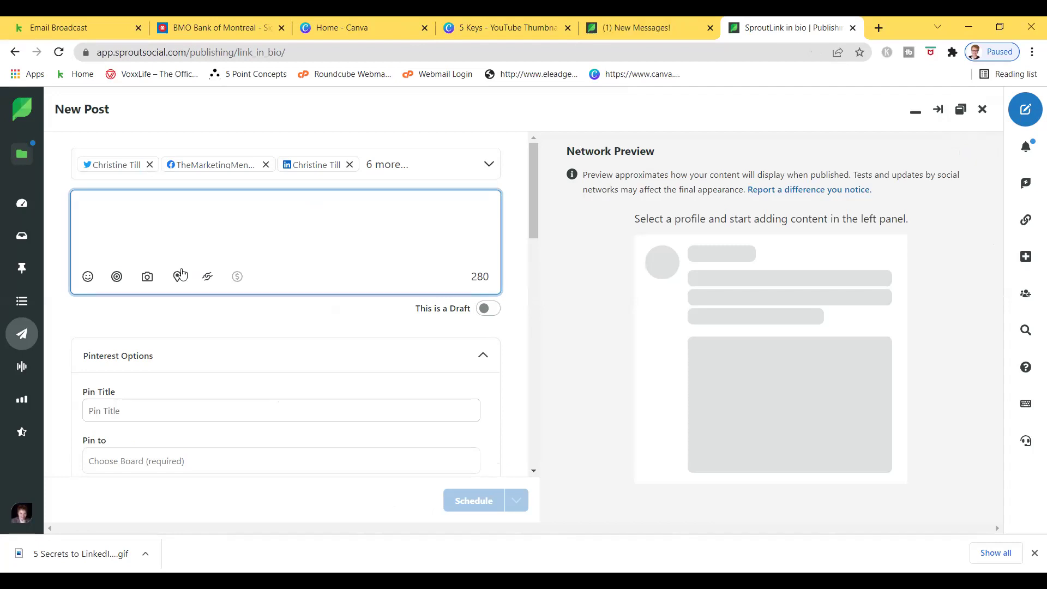
click(148, 278)
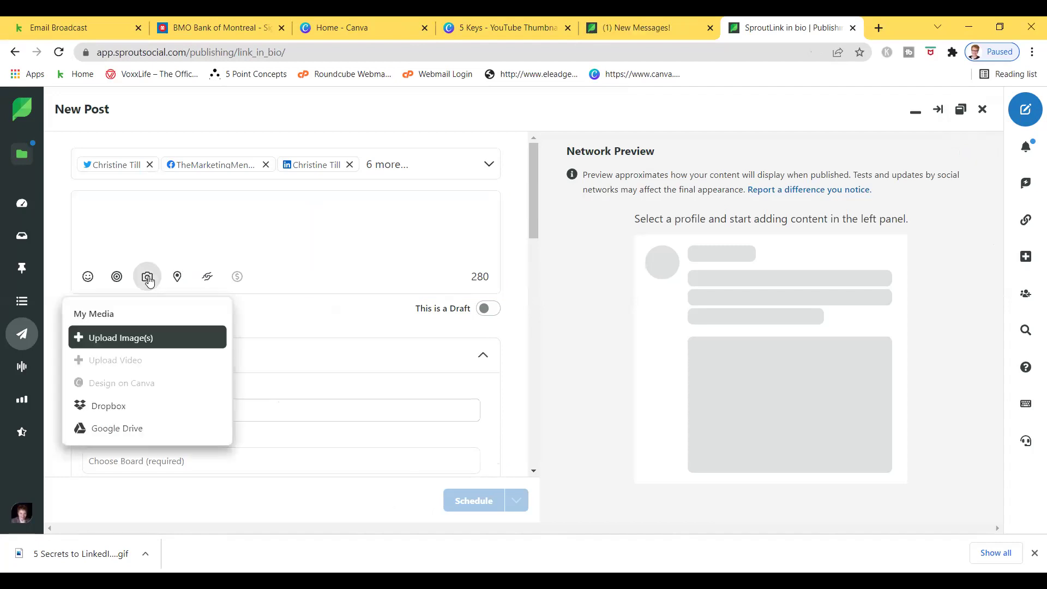
click(141, 340)
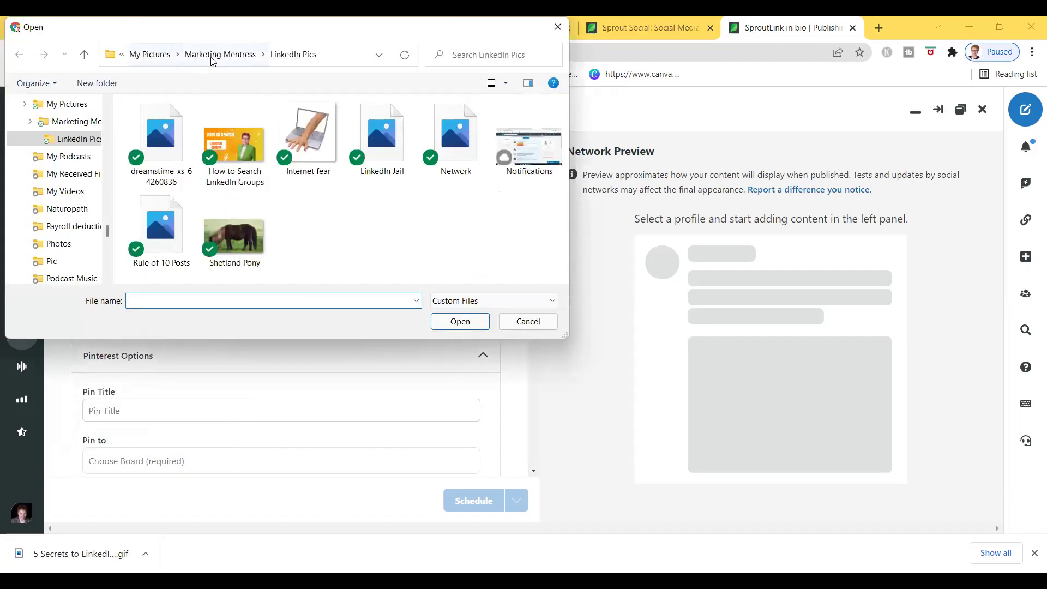
- Browse the Dropbox My Pictures folder for the post image and open the May 2011 folder
click(160, 57)
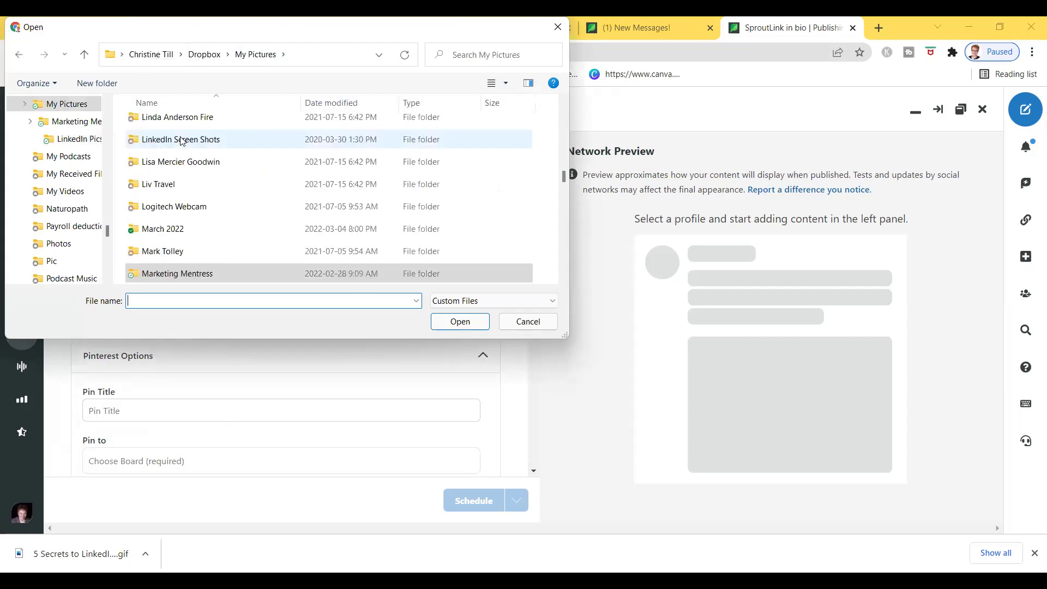
scroll(168, 158, down, 1)
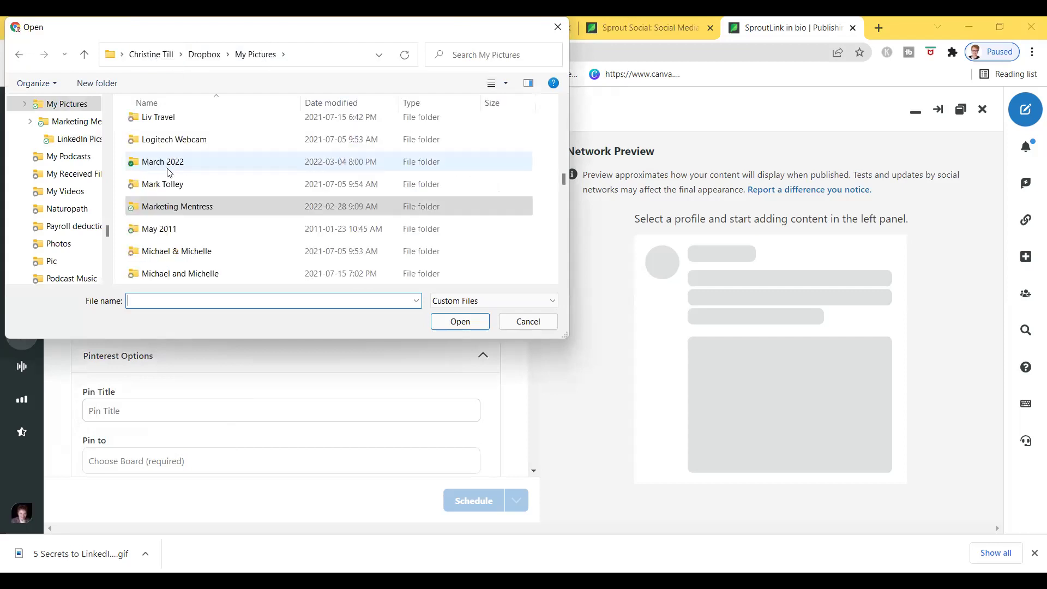
scroll(183, 174, down, 1)
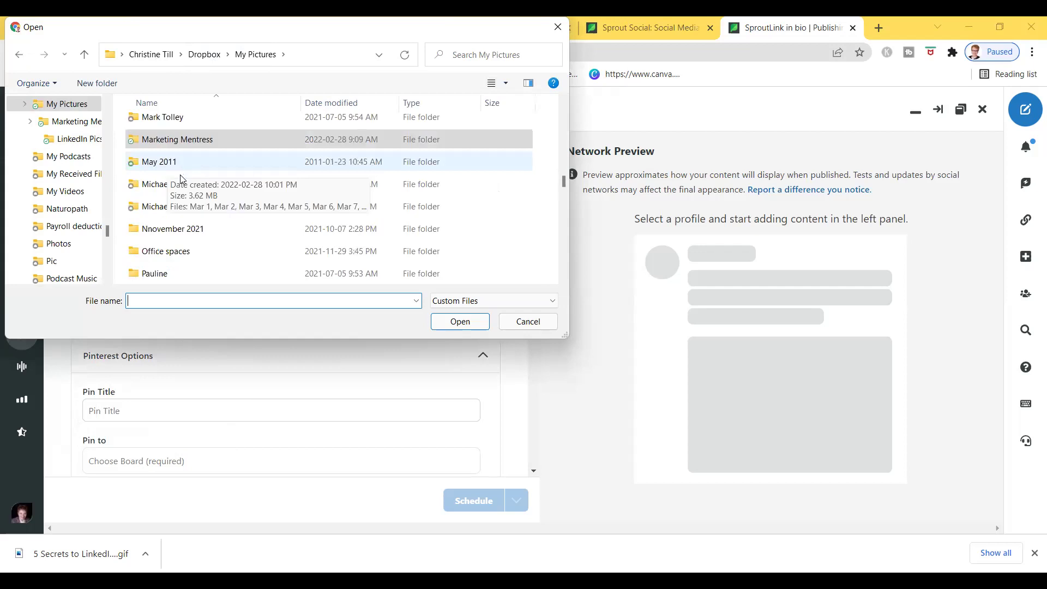
scroll(185, 172, down, 1)
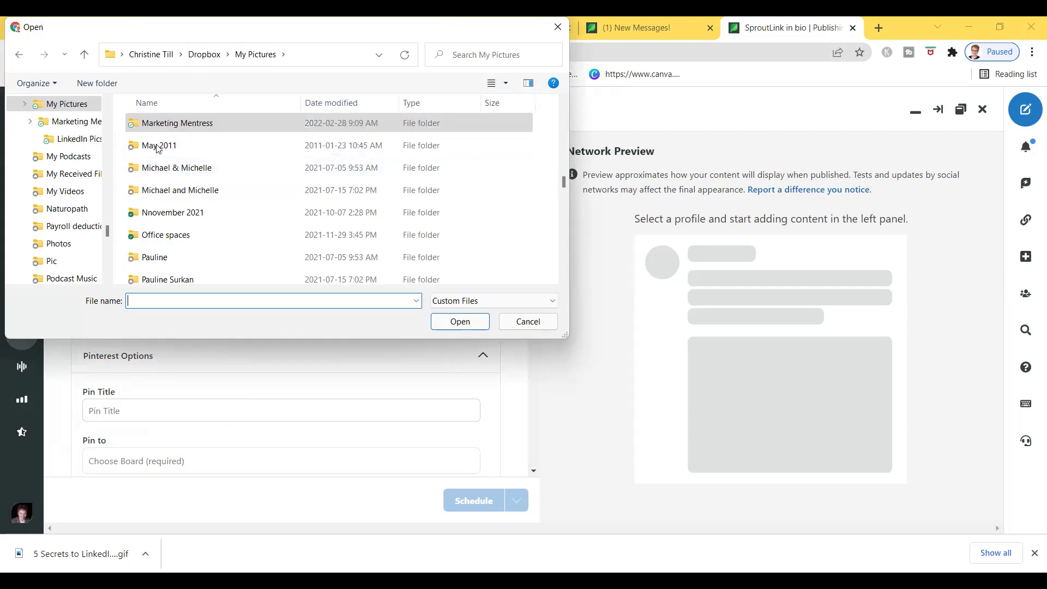
double_click(159, 146)
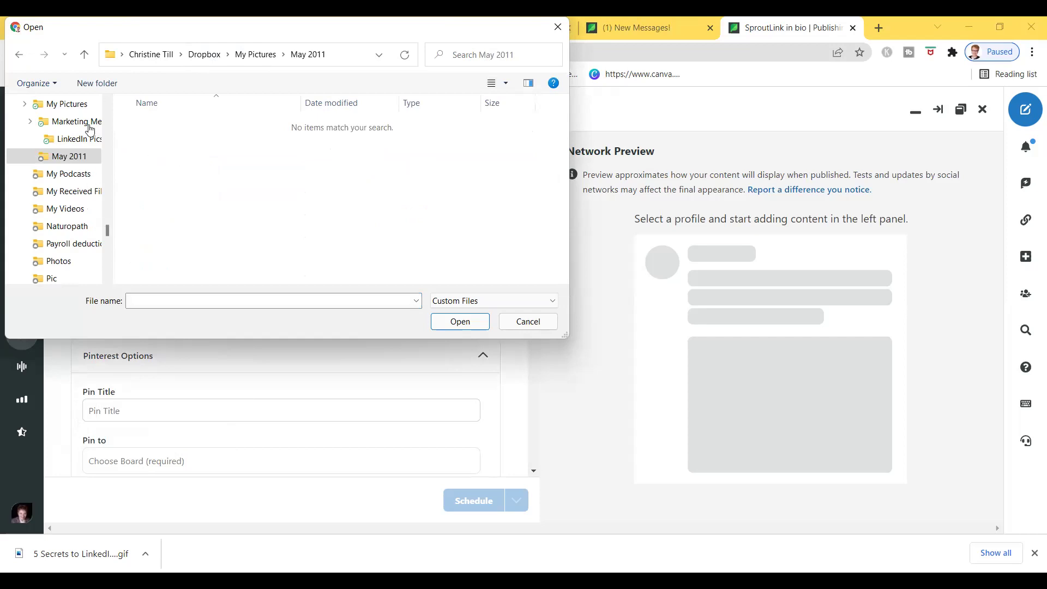
- Look through the subfolders of the Marketing Mentress folder for the one holding the post image
click(72, 126)
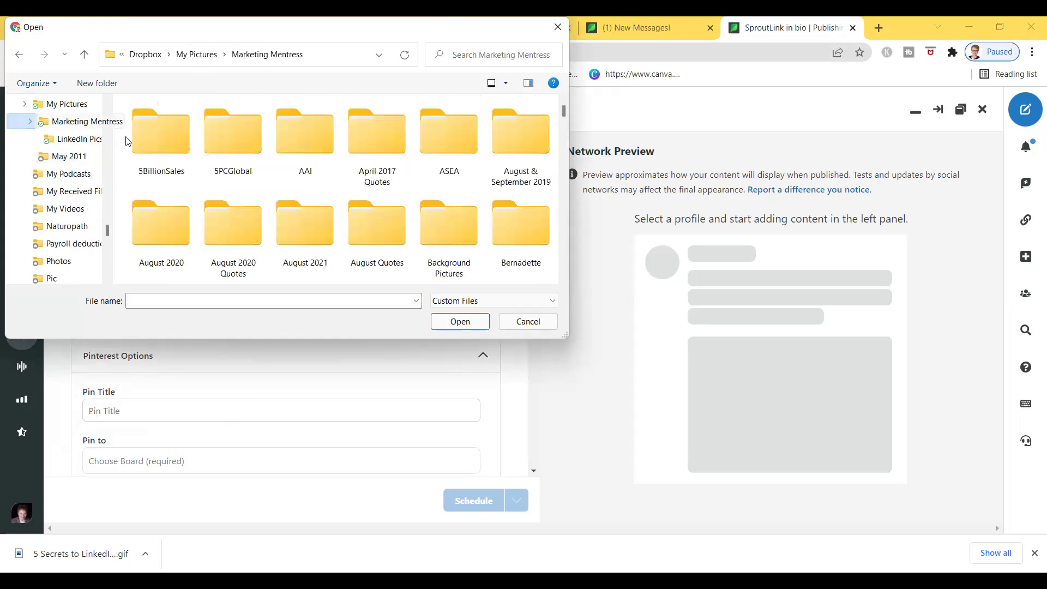
scroll(256, 199, down, 3)
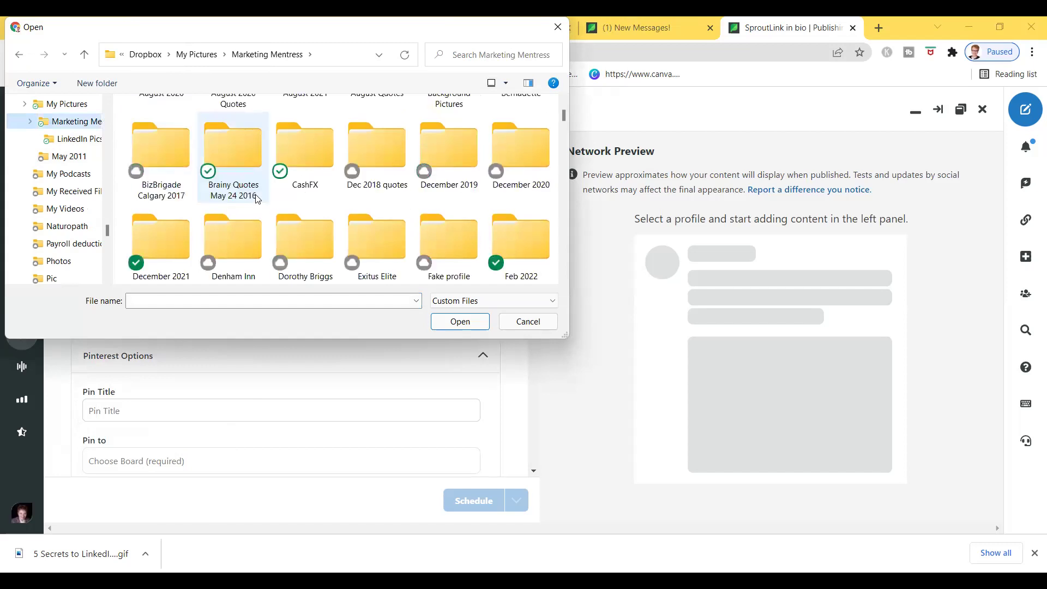
scroll(255, 200, down, 2)
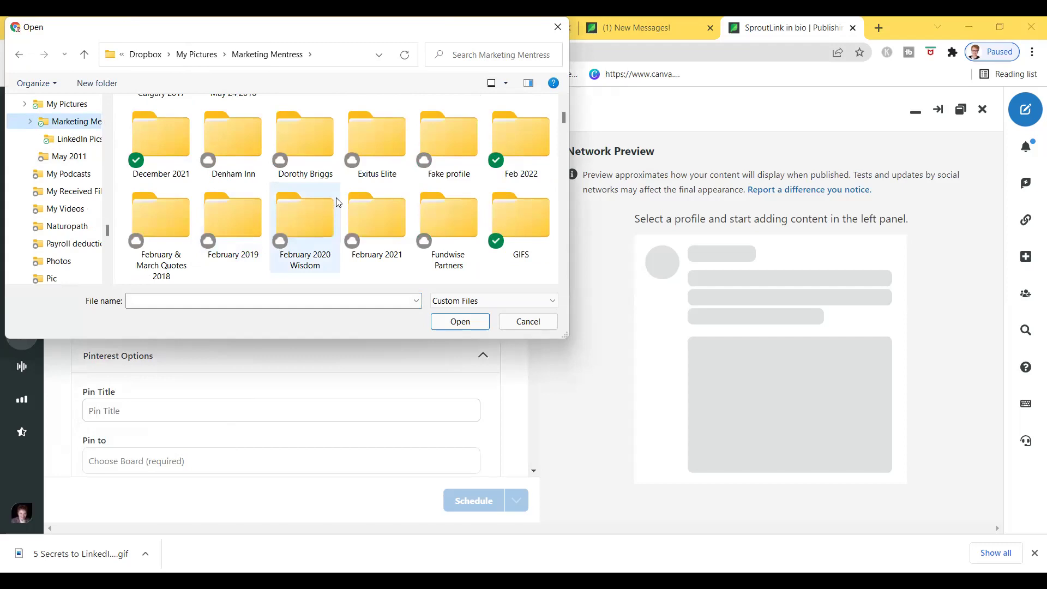
scroll(349, 203, down, 2)
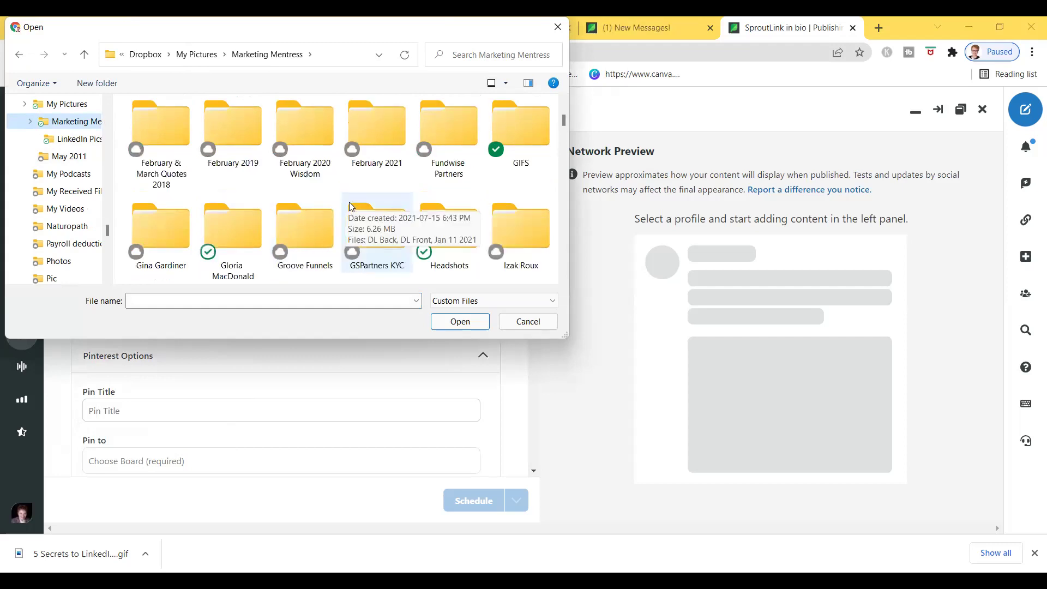
scroll(349, 206, down, 2)
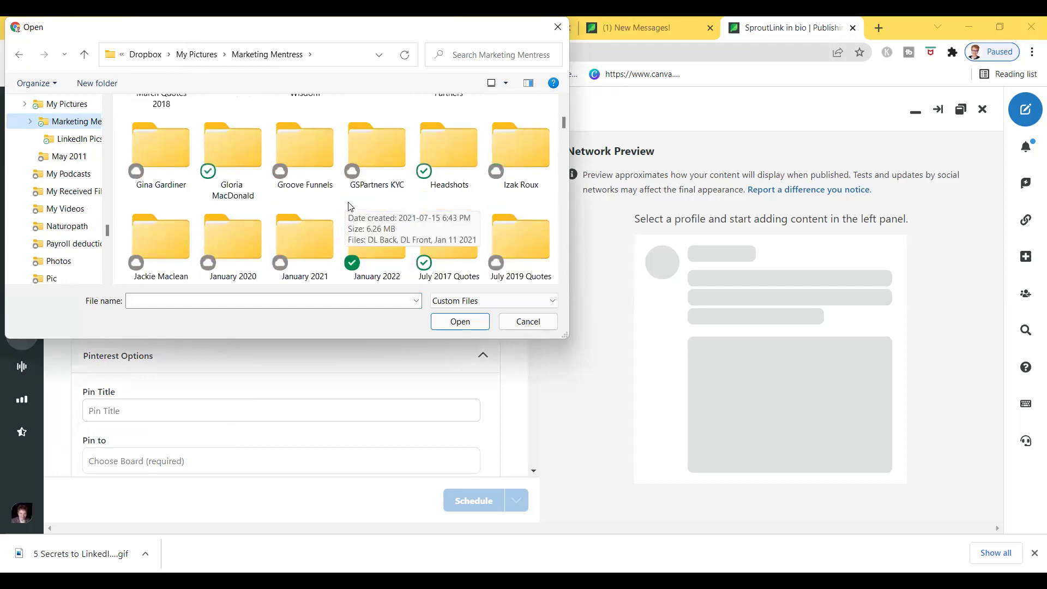
scroll(348, 208, down, 2)
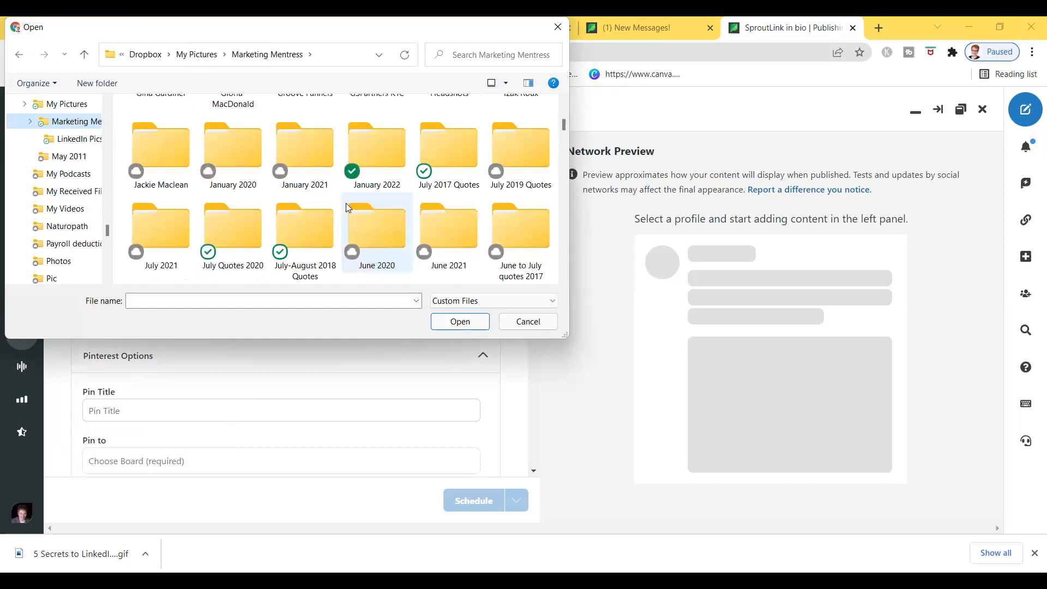
scroll(347, 207, down, 2)
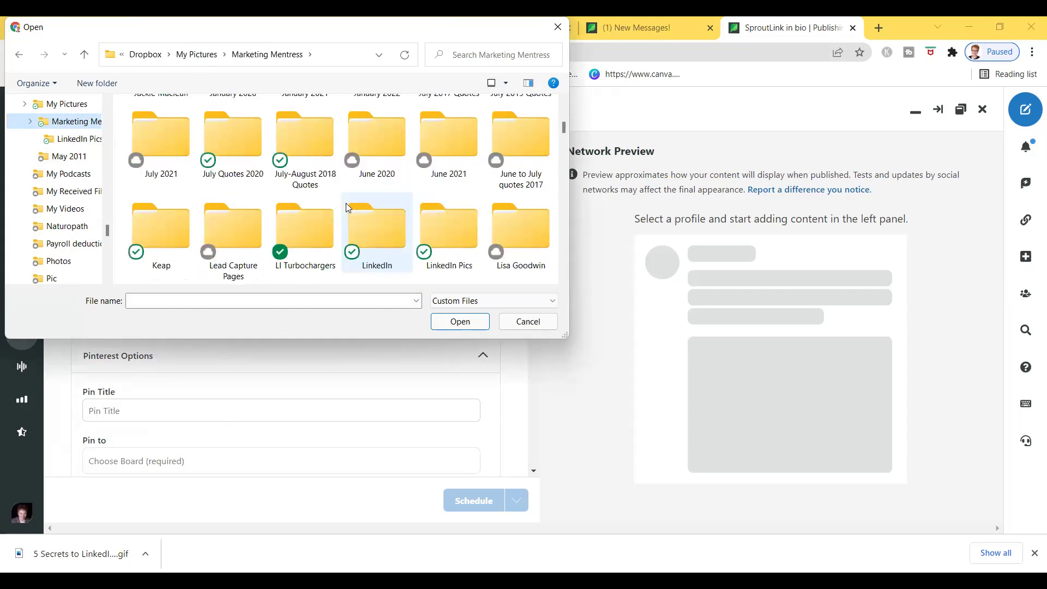
scroll(348, 207, down, 2)
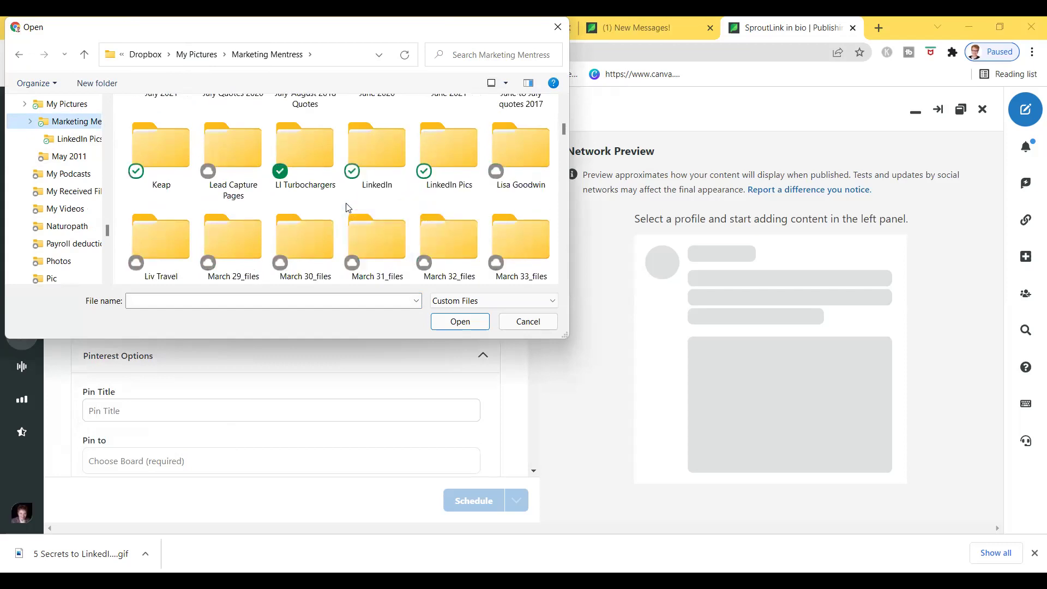
scroll(348, 208, down, 2)
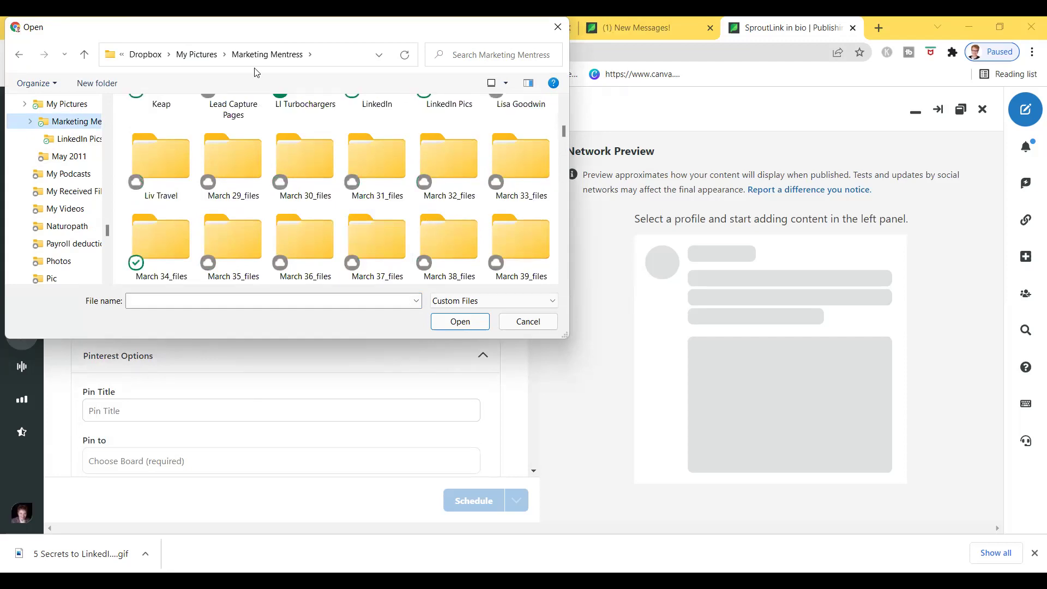
scroll(225, 93, up, 2)
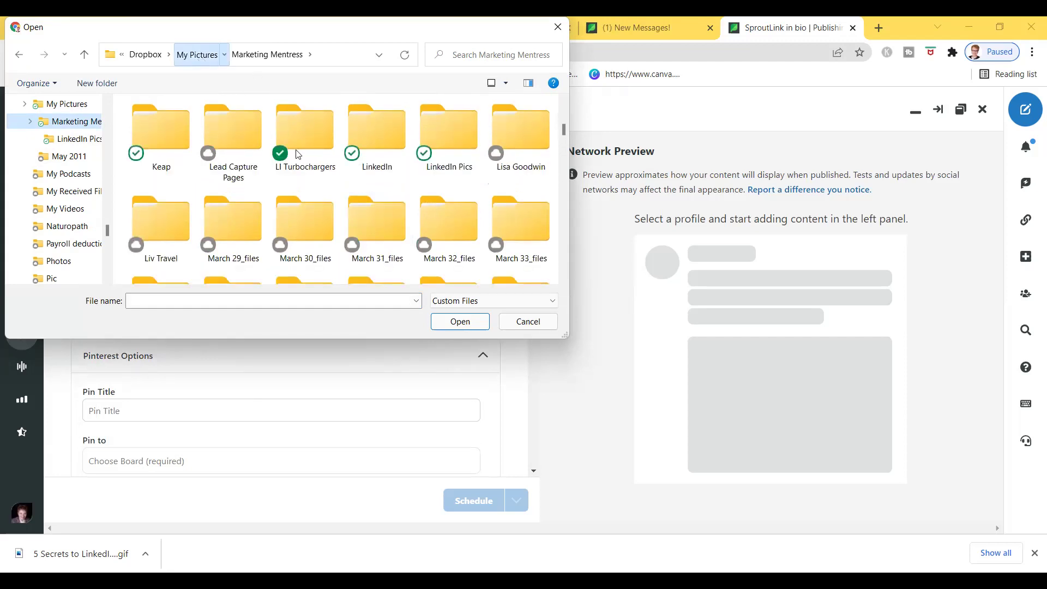
- Look through the subfolders and files of the My Pictures folder for one holding the post image
scroll(201, 176, down, 2)
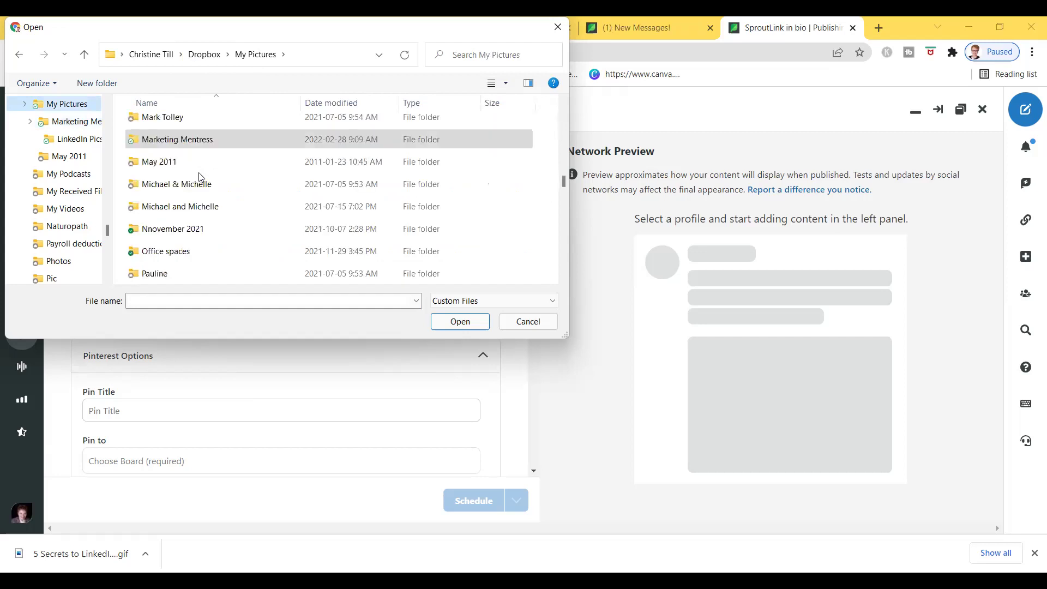
scroll(201, 177, down, 2)
scroll(202, 178, down, 2)
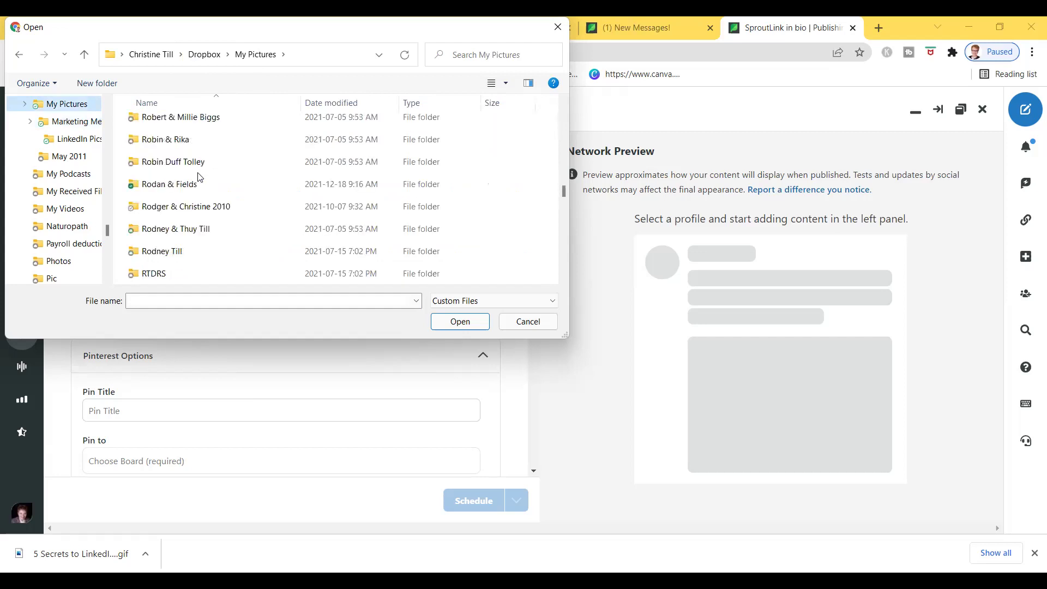
scroll(202, 178, down, 2)
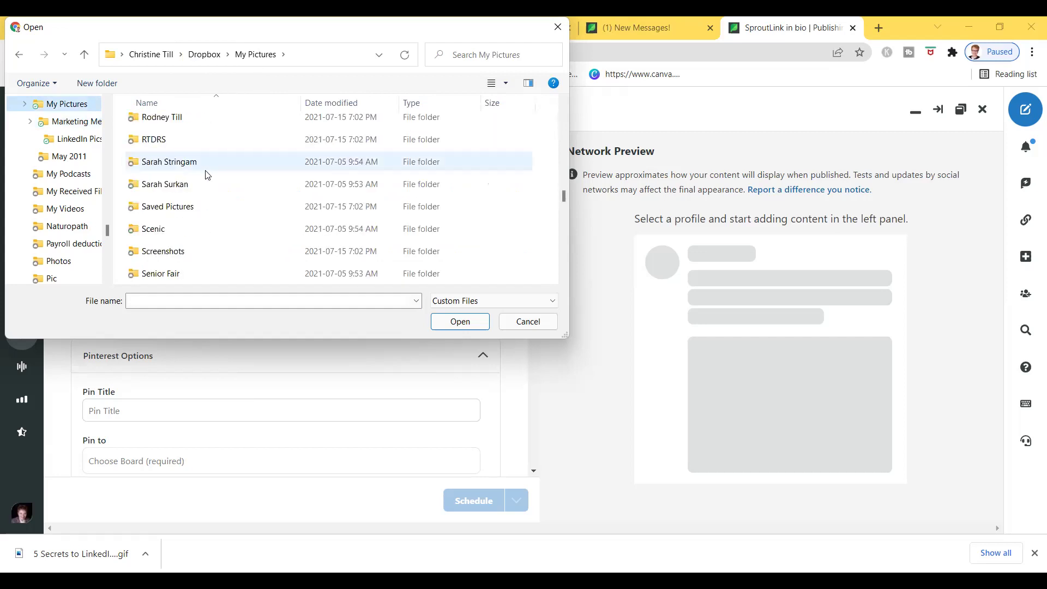
scroll(207, 175, down, 3)
scroll(206, 175, down, 1)
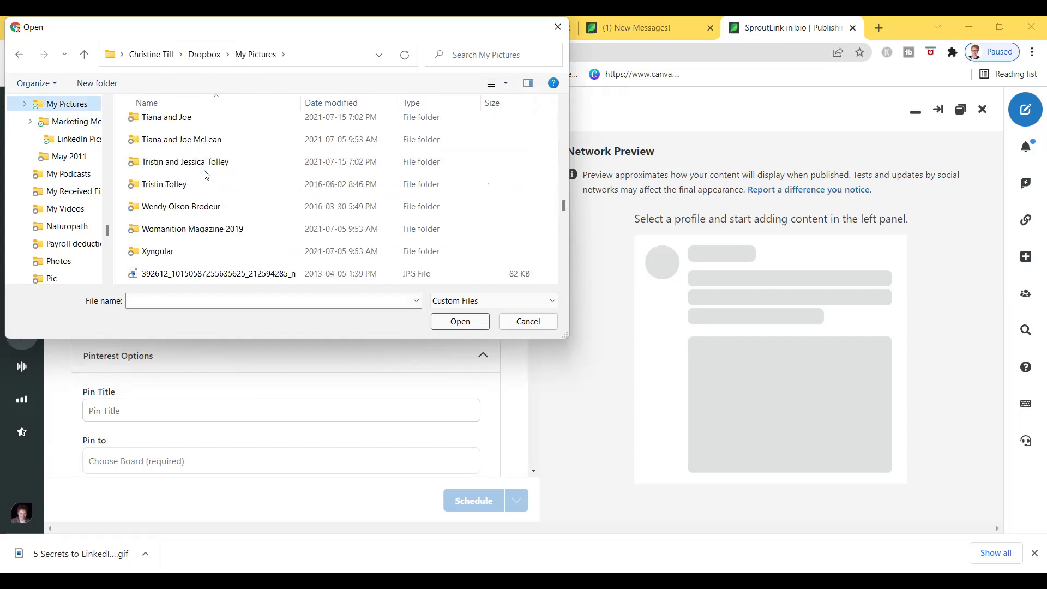
scroll(206, 174, down, 1)
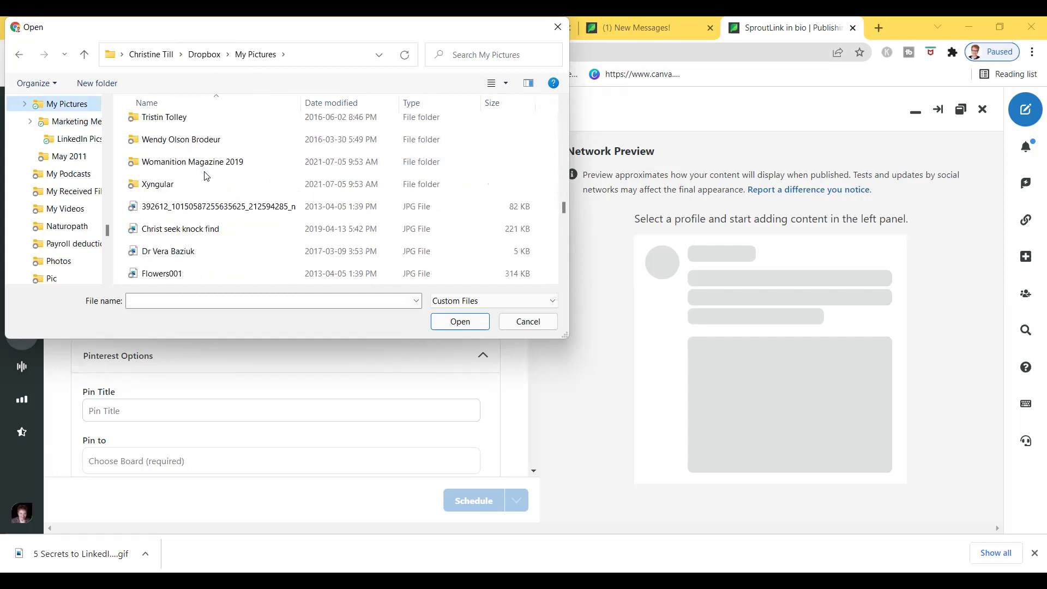
scroll(209, 176, up, 3)
scroll(210, 176, up, 3)
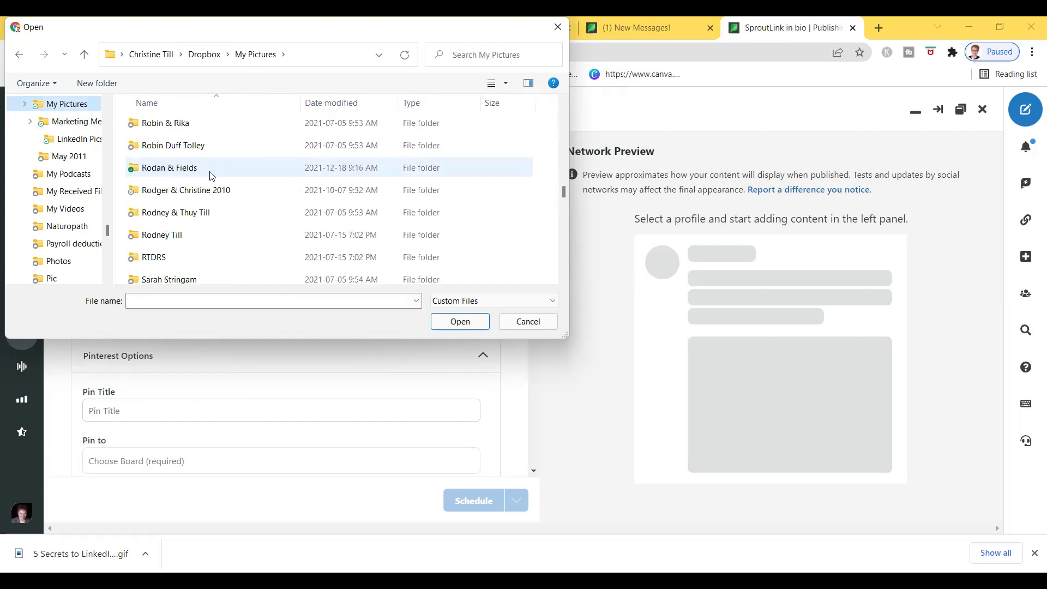
scroll(213, 175, up, 2)
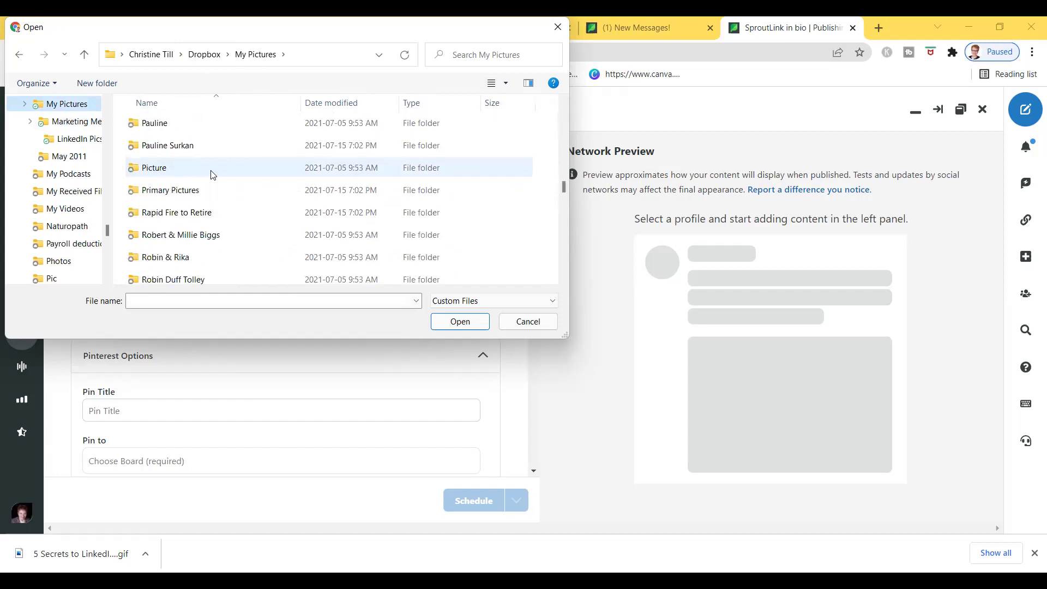
scroll(213, 175, up, 1)
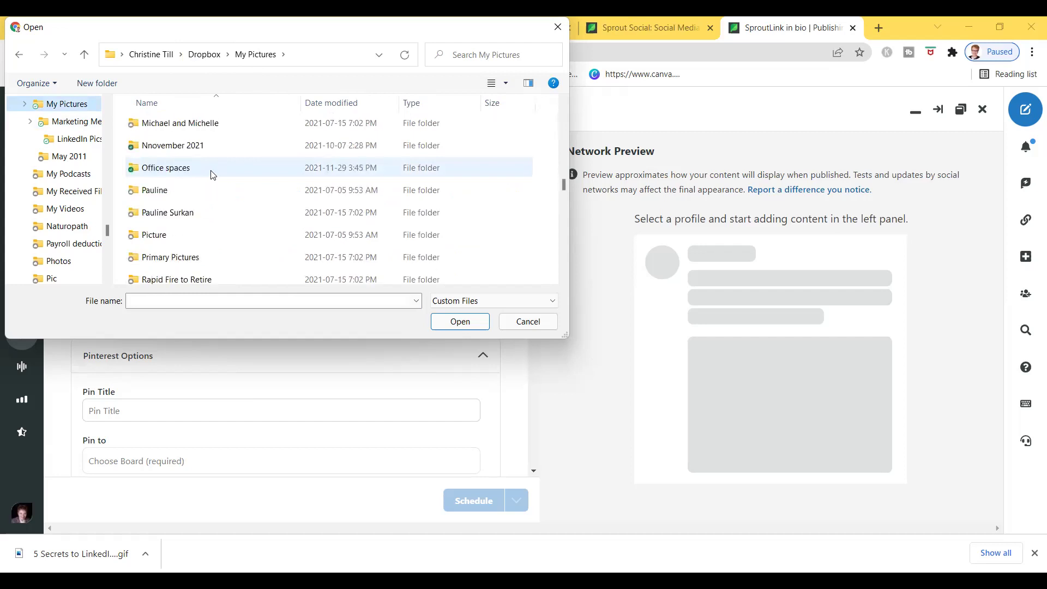
click(188, 152)
scroll(188, 151, up, 2)
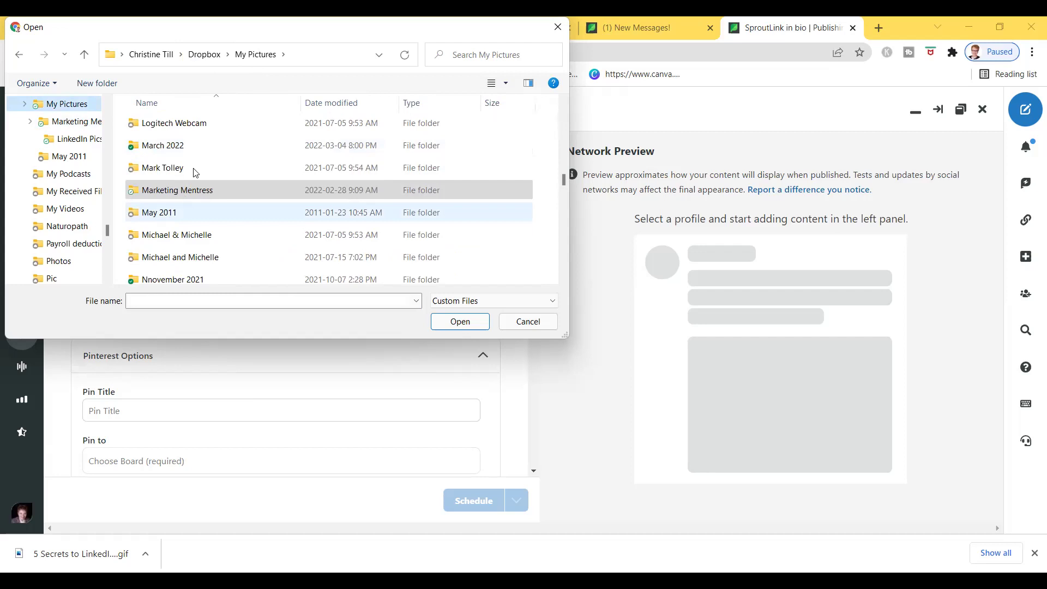
click(256, 54)
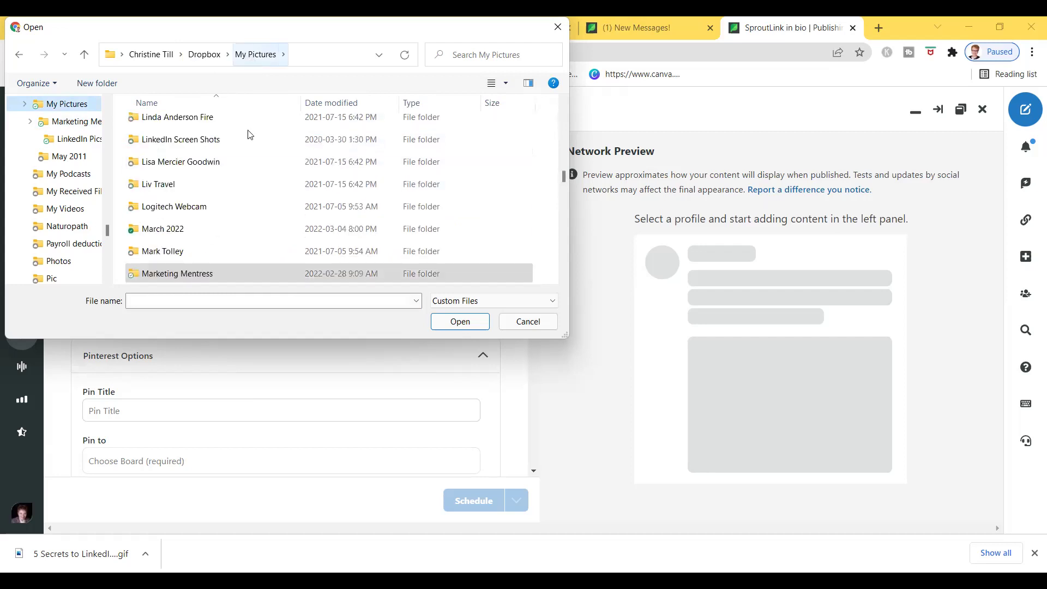
- Attach the Apr 12 image from the April 2017 Quotes folder inside Marketing Mentress to the post
double_click(217, 272)
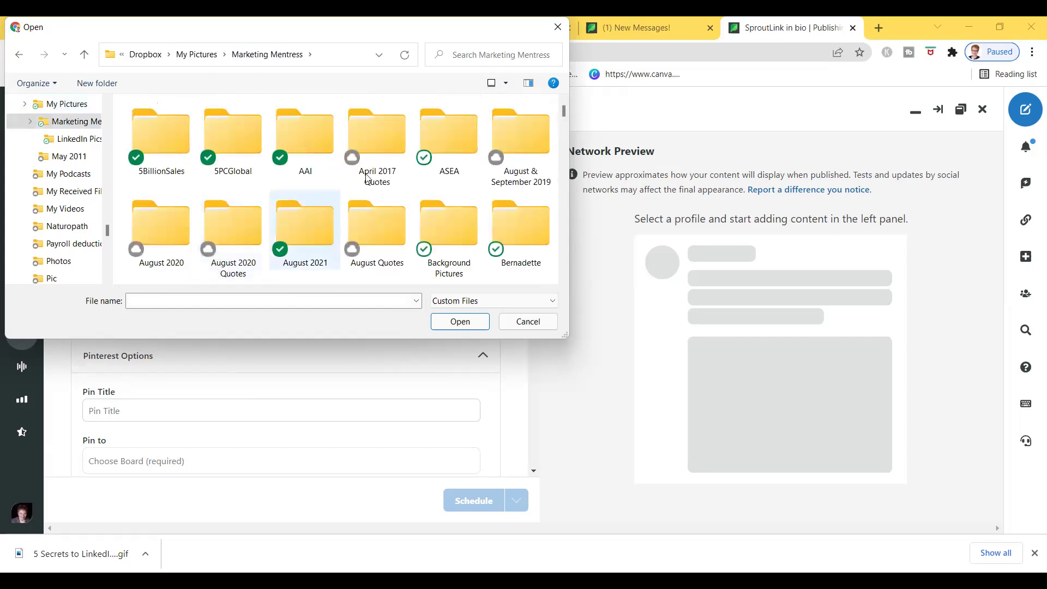
click(379, 139)
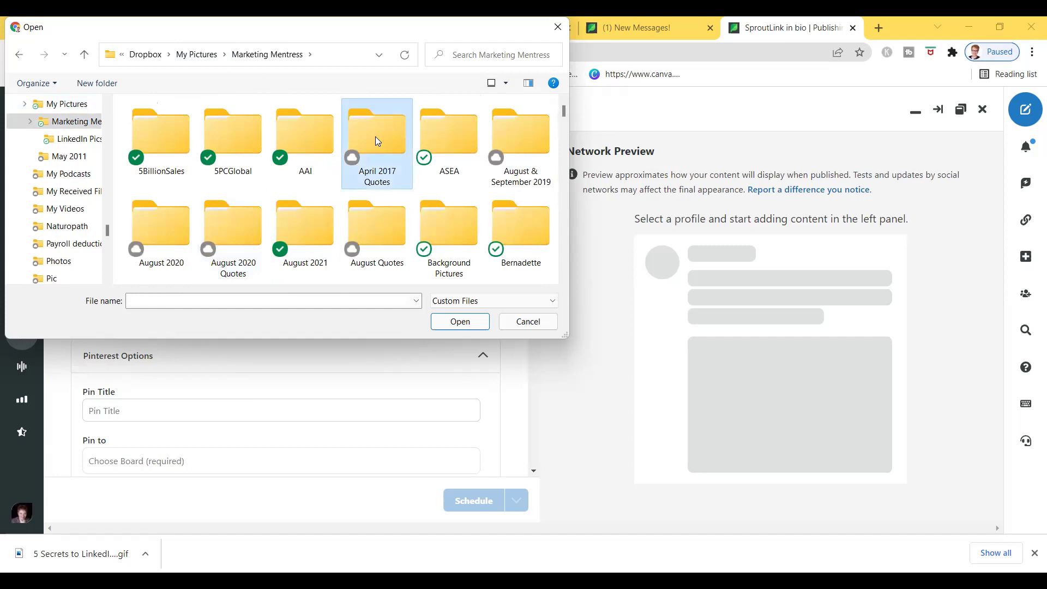
double_click(372, 143)
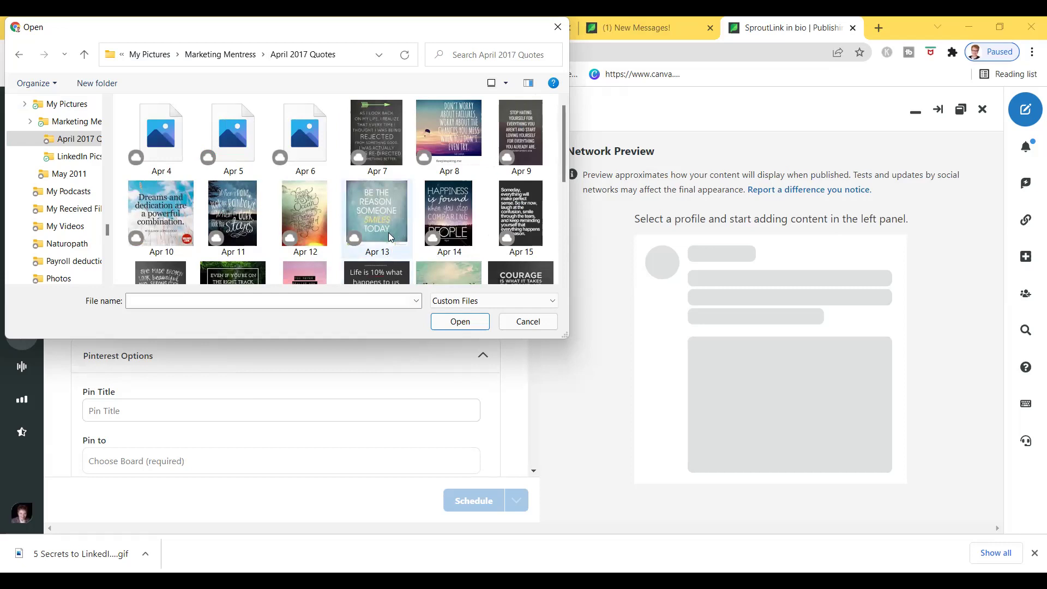
click(307, 208)
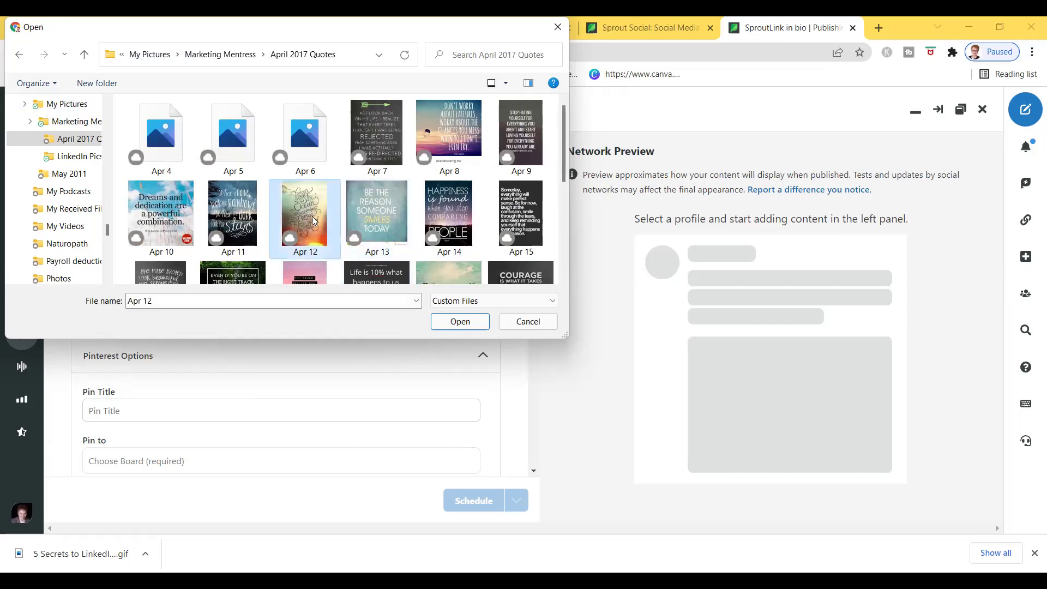
click(456, 322)
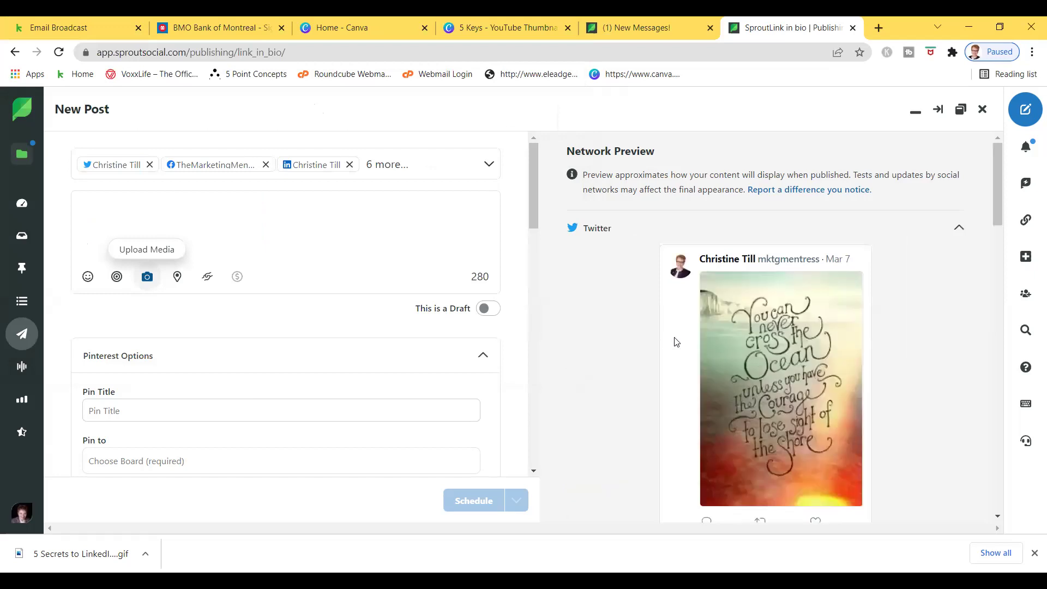
- Write the post text "You can never cross the ocean unless you have the courage to lose sight of the shore."
scroll(676, 345, down, 7)
scroll(674, 347, down, 10)
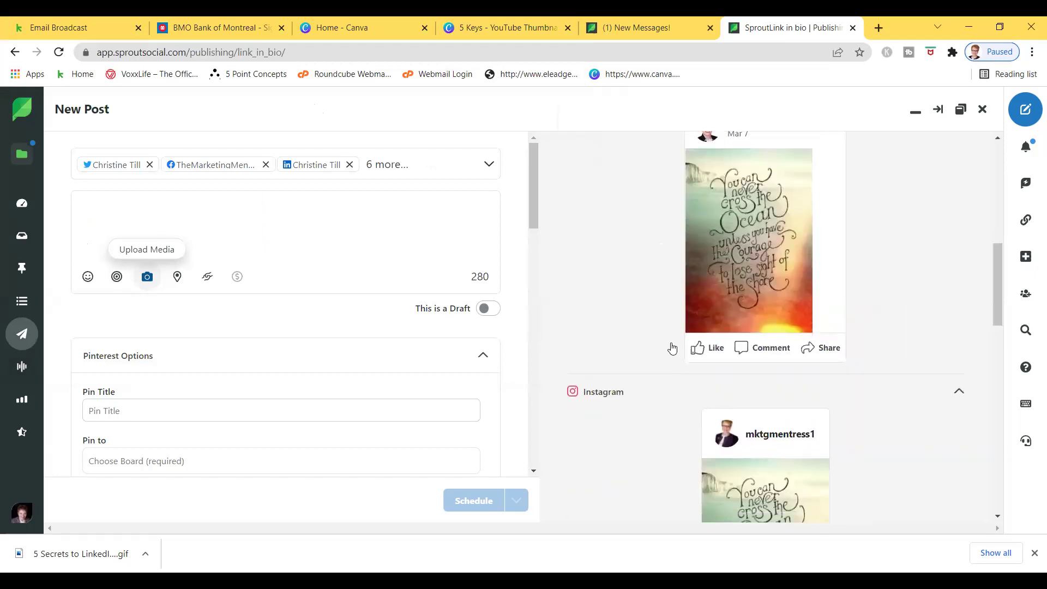
scroll(738, 311, down, 1)
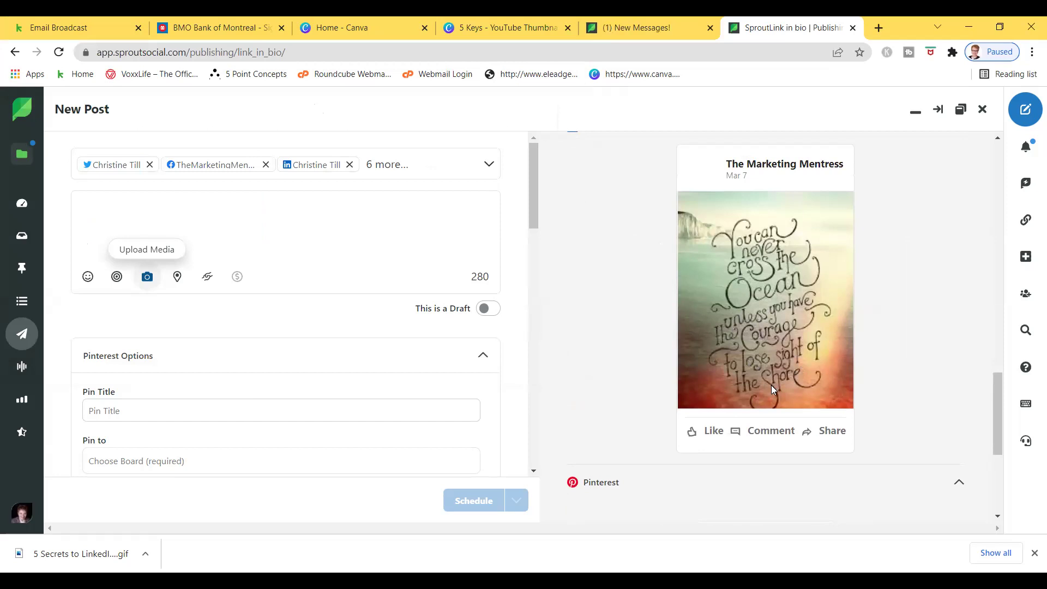
scroll(774, 376, up, 5)
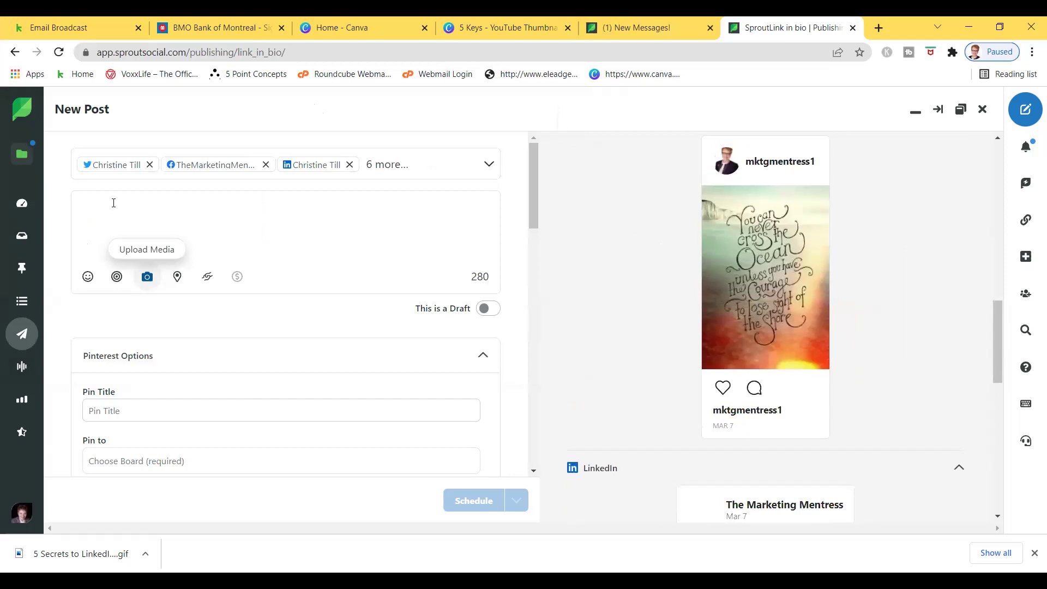
click(113, 203)
text(You can never cross the ocean unless you have the courage to lose sight of the shore)
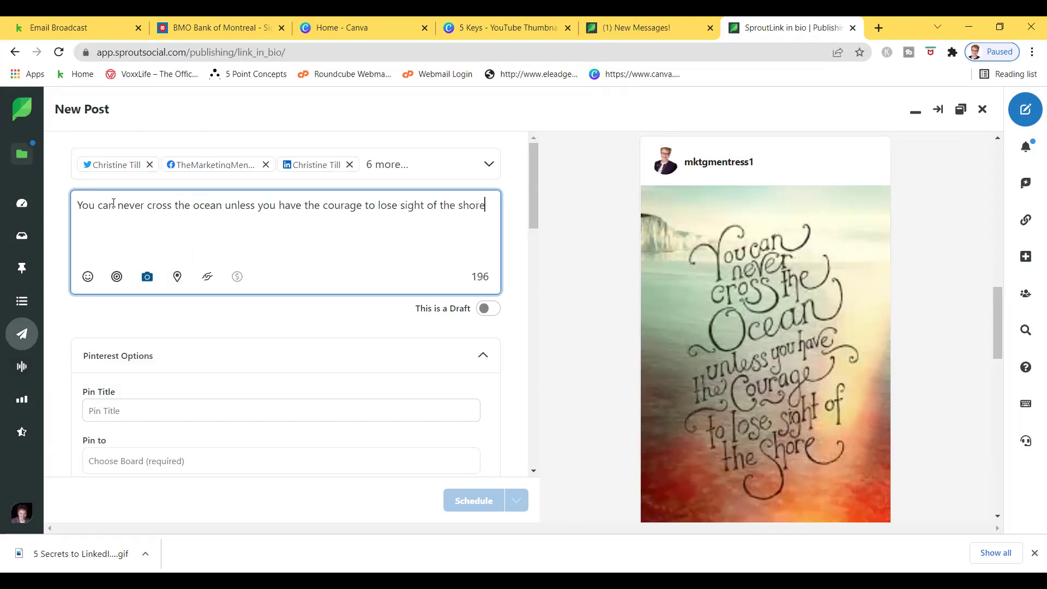
text(.)
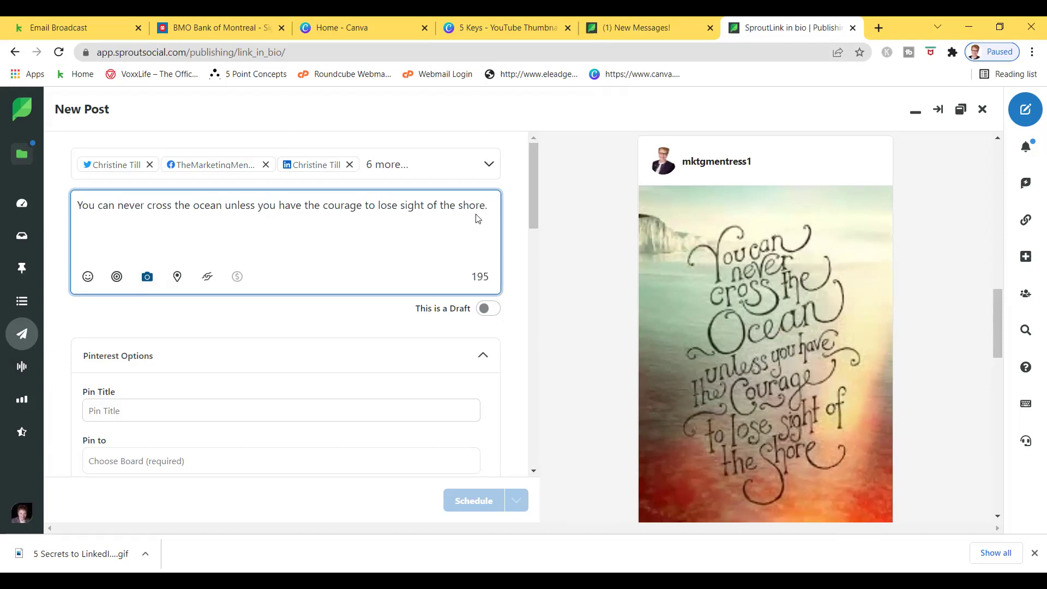
drag(481, 205, 489, 206)
- Review the Twitter, Facebook, LinkedIn, Instagram and Pinterest profiles selected for the post
click(465, 190)
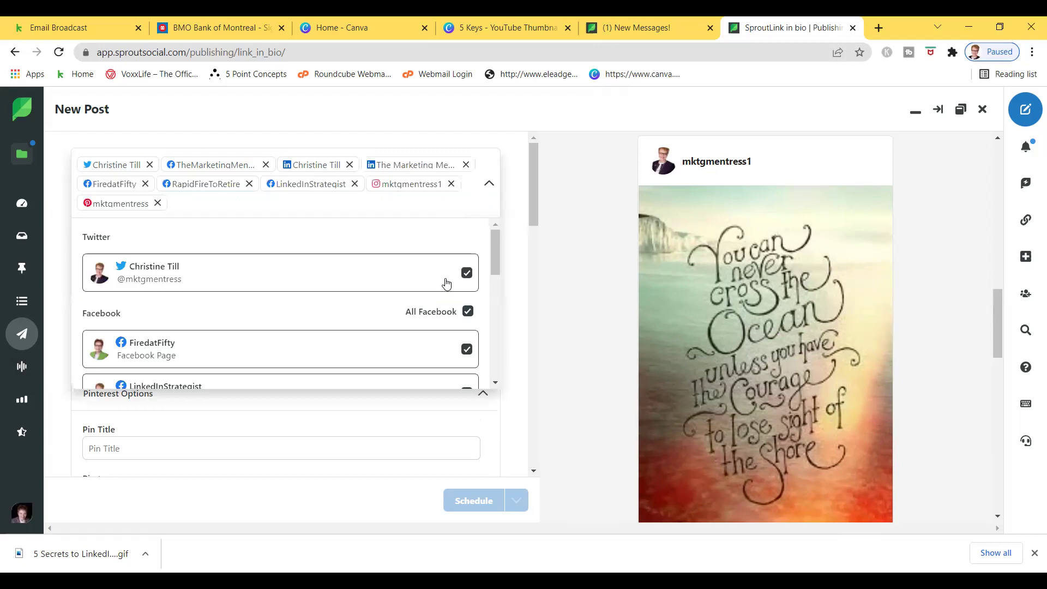
scroll(447, 283, down, 1)
scroll(446, 283, down, 5)
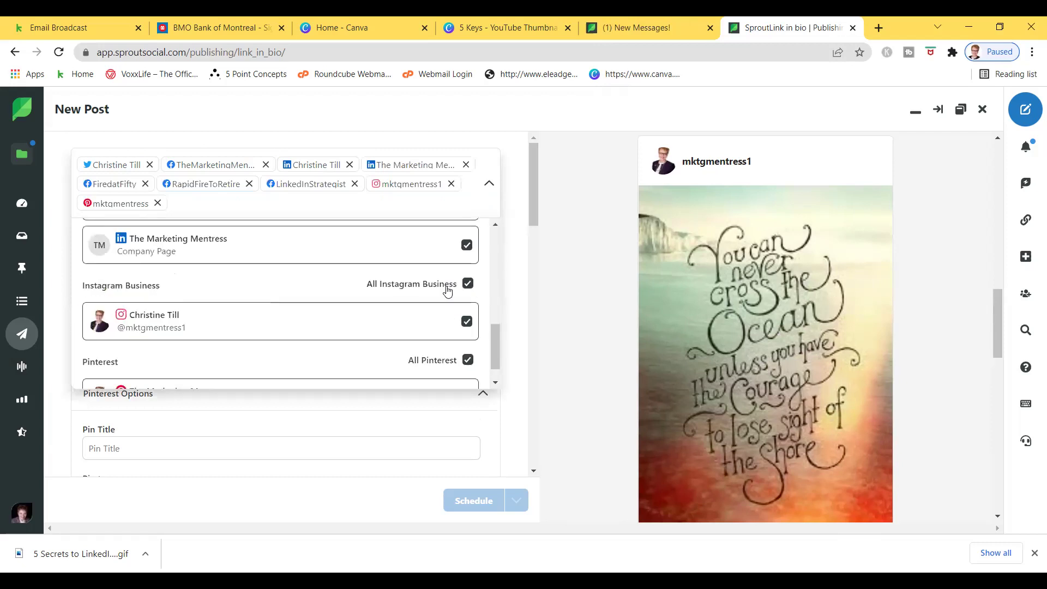
scroll(447, 292, down, 1)
scroll(449, 291, up, 3)
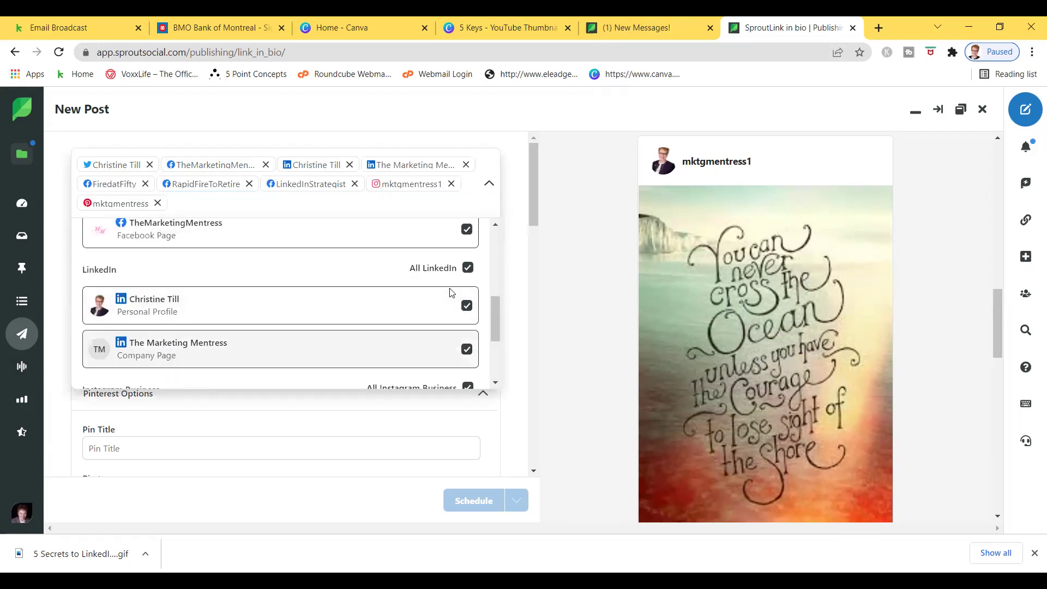
scroll(451, 291, up, 3)
scroll(451, 290, up, 3)
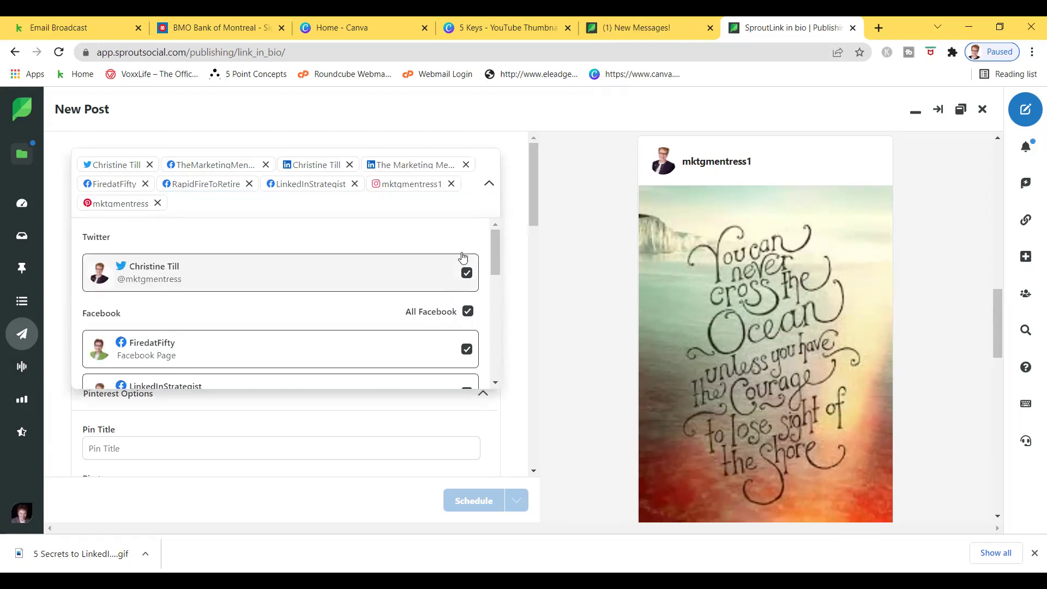
click(489, 184)
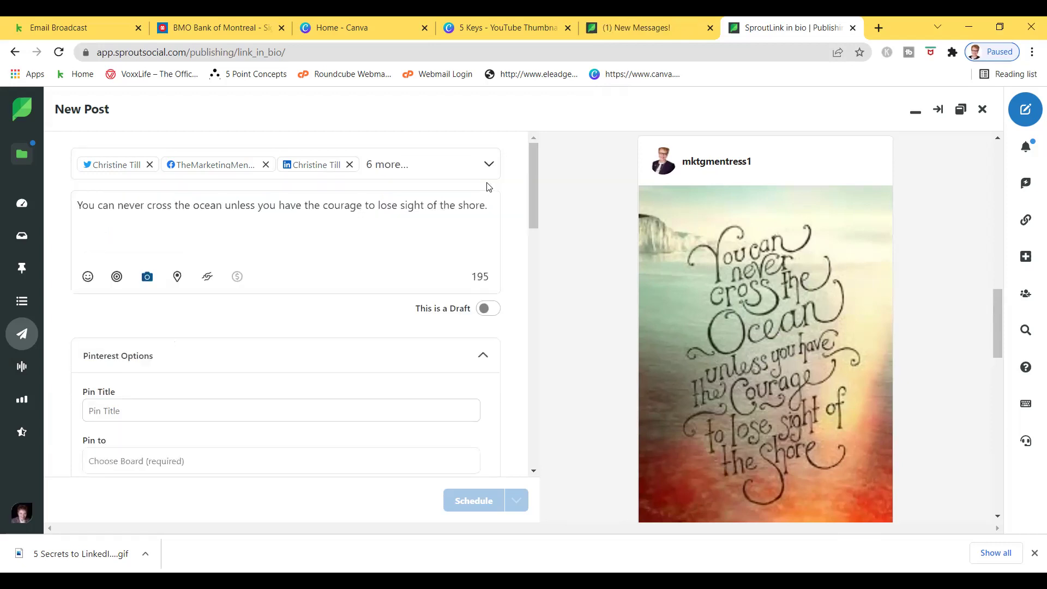
click(490, 169)
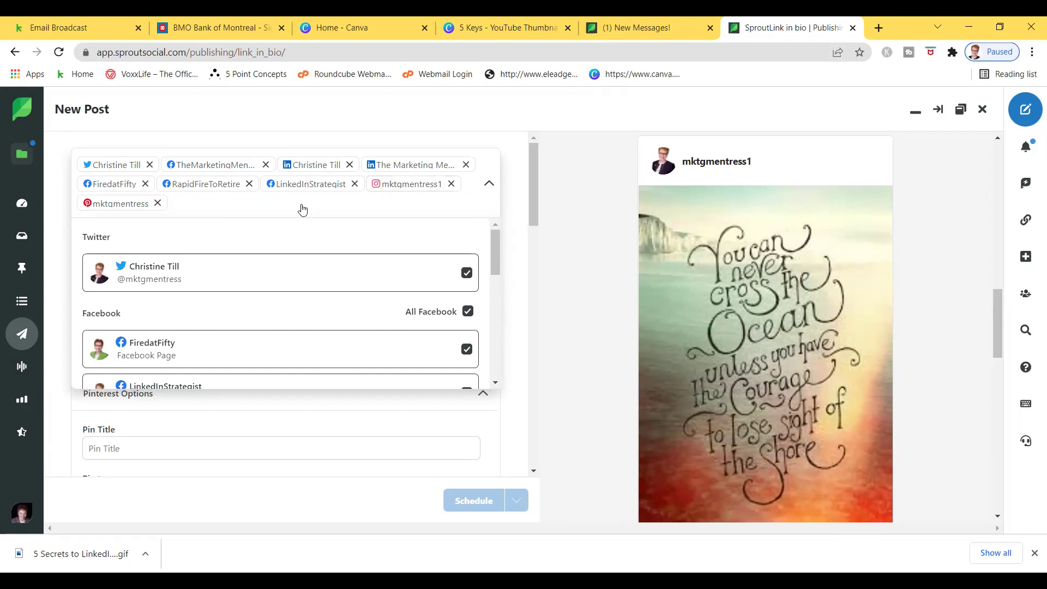
click(489, 186)
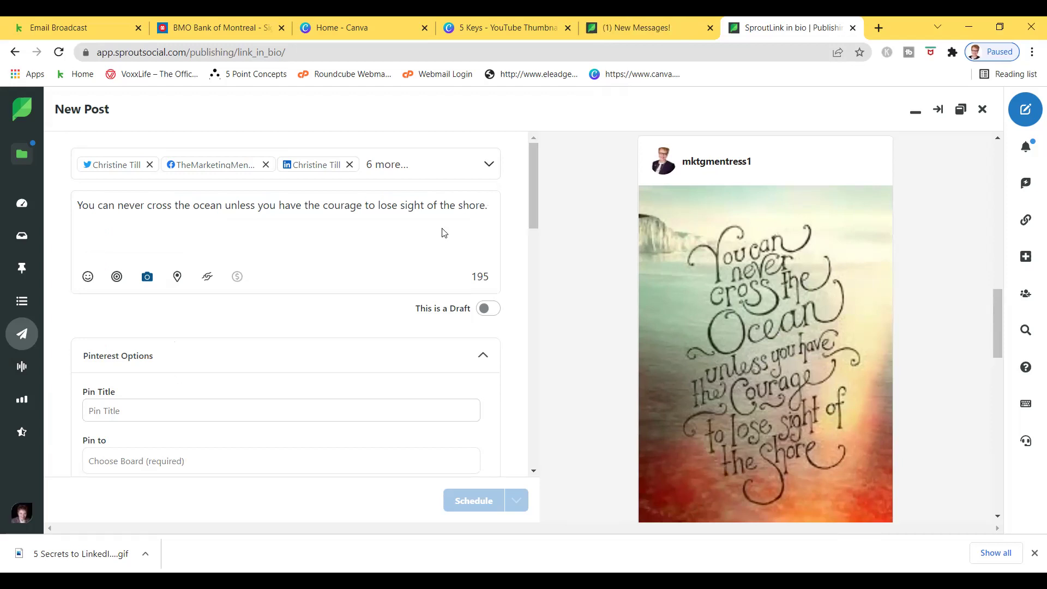
- Delete the end of the post text and rewrite it to finish with "of the shore."
click(456, 205)
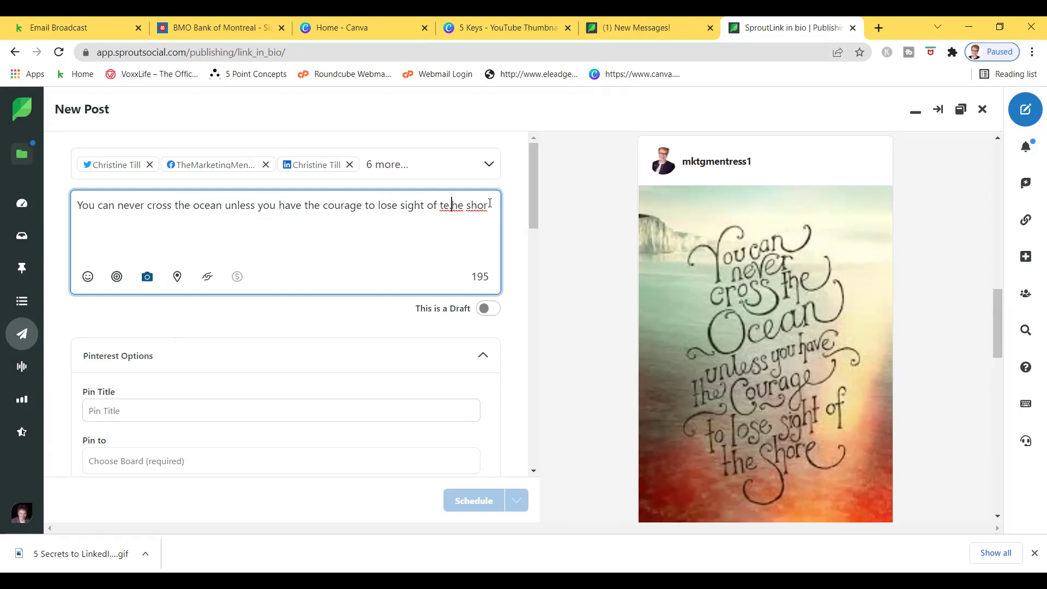
key(BackSpace)
key(BackSpace)
key(BackSpace)
key(BackSpace)
key(BackSpace)
key(BackSpace)
key(BackSpace)
key(BackSpace)
key(BackSpace)
text(he shore.)
- Copy the full post text into the Pin Title of the Pinterest options
shift+click(147, 208)
shift+click(78, 207)
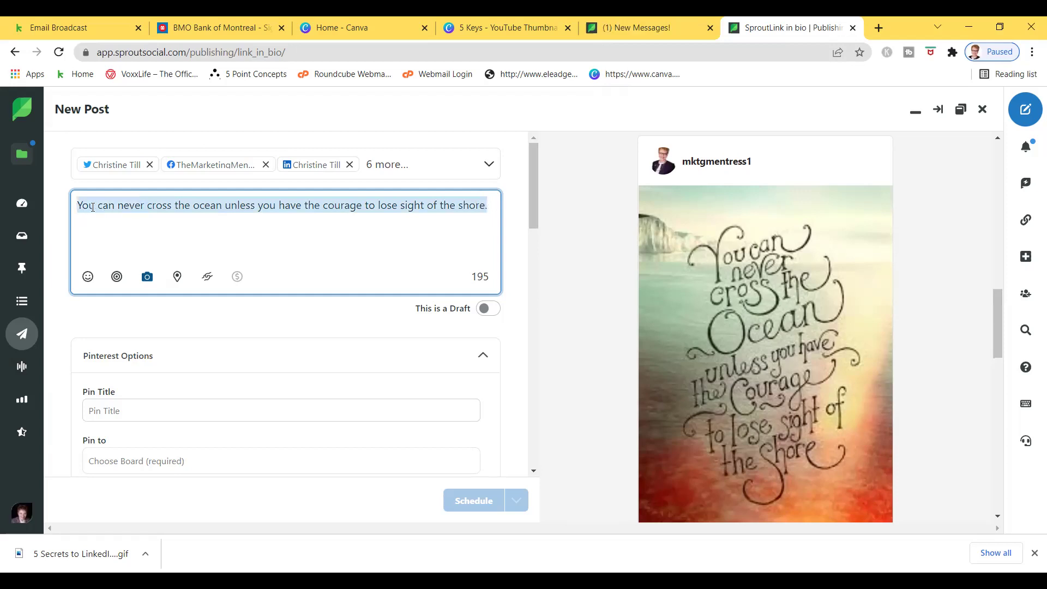
right_click(127, 261)
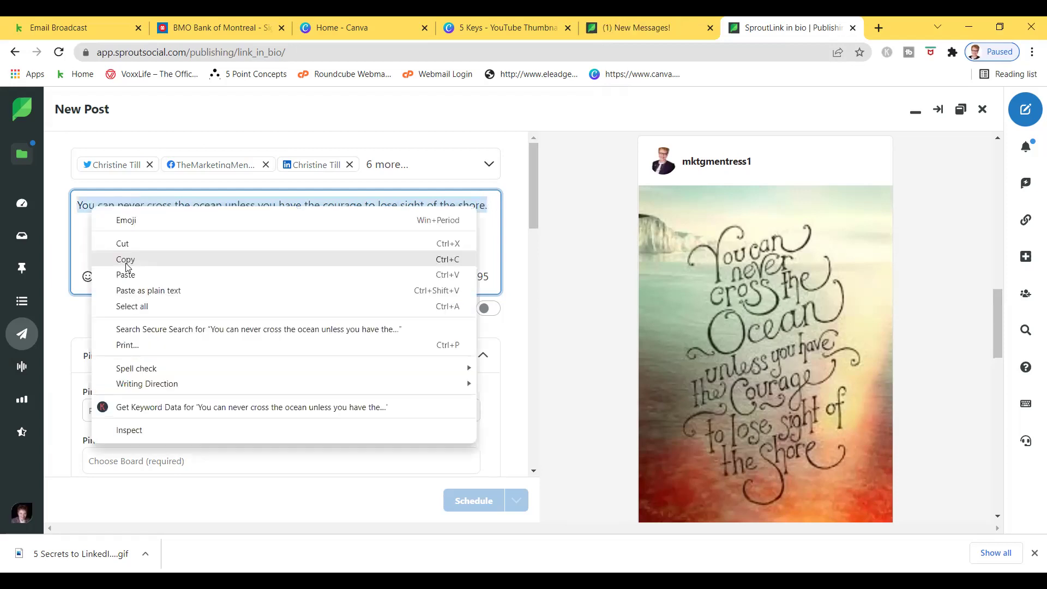
click(128, 269)
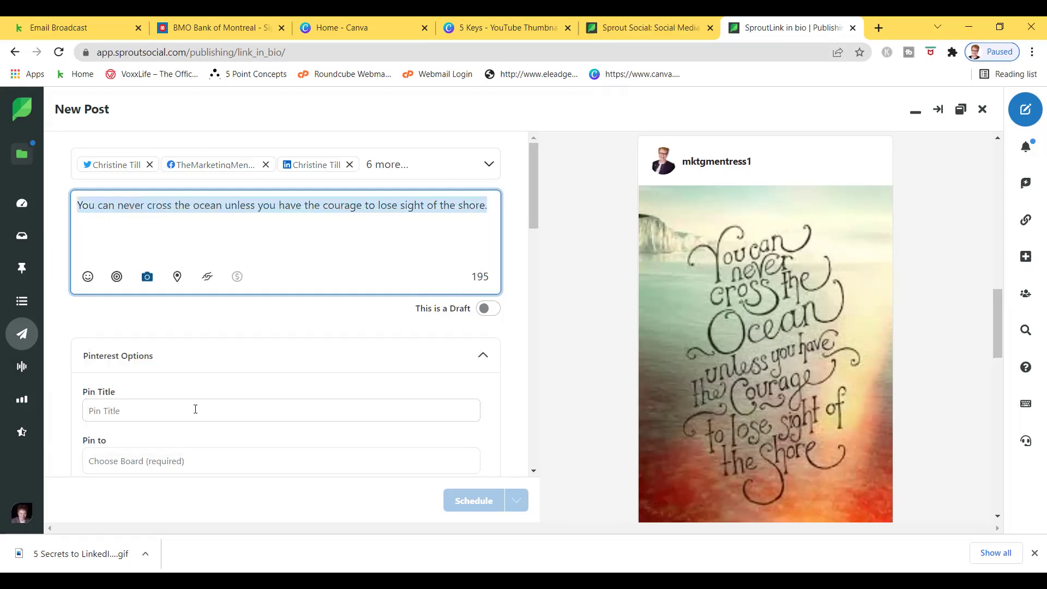
click(110, 410)
right_click(121, 412)
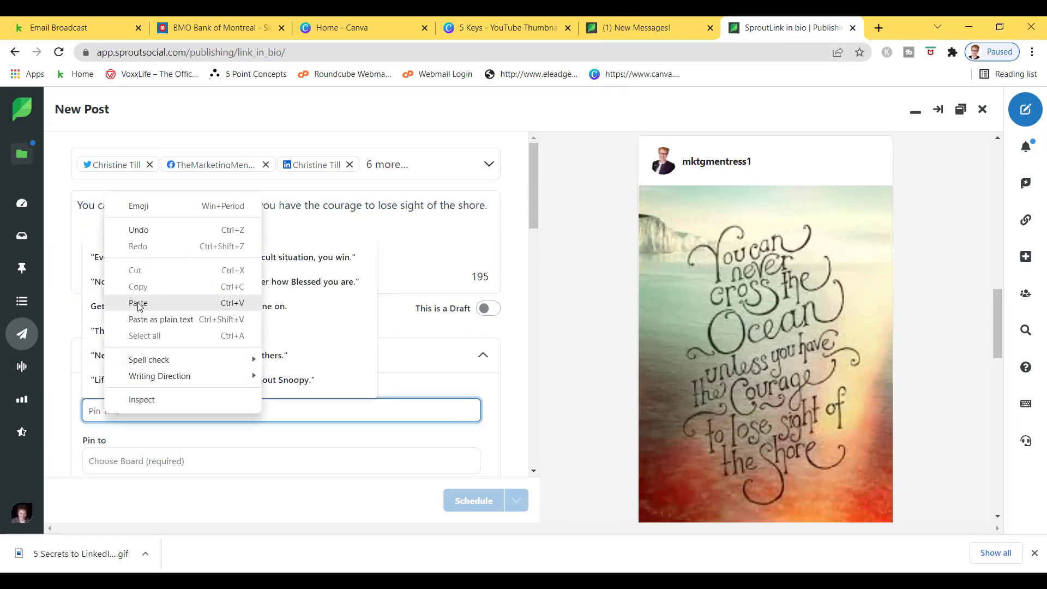
key(ctrl+v)
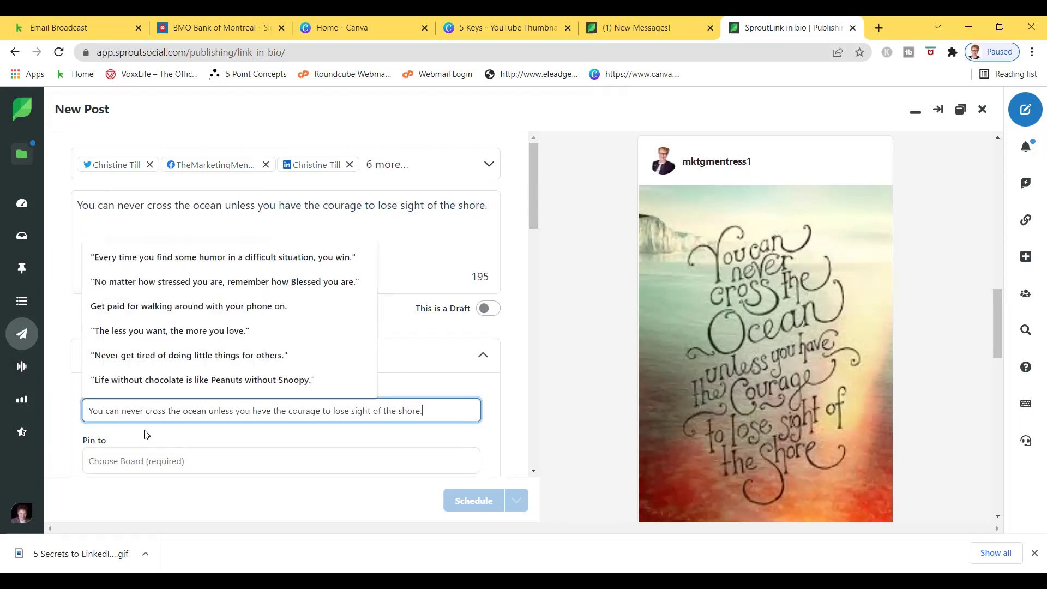
click(64, 278)
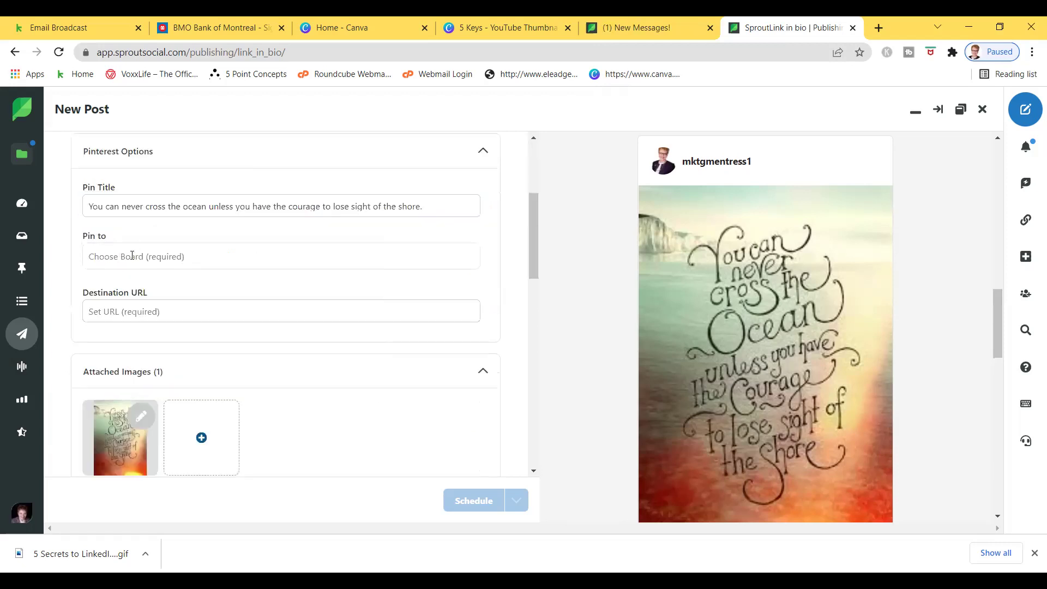
click(133, 256)
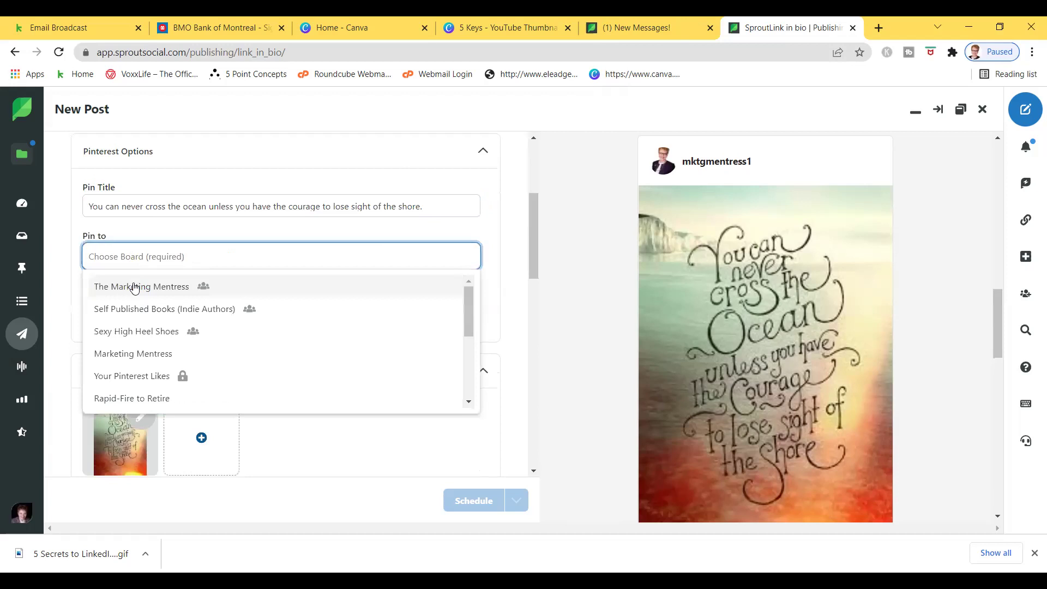
click(134, 286)
click(64, 281)
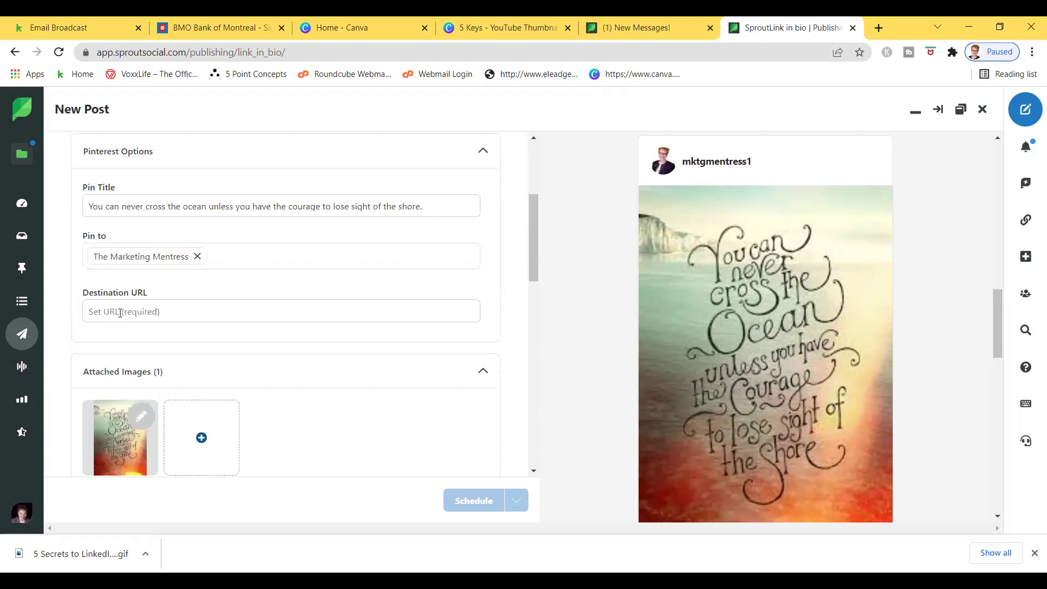
key(ctrl+v)
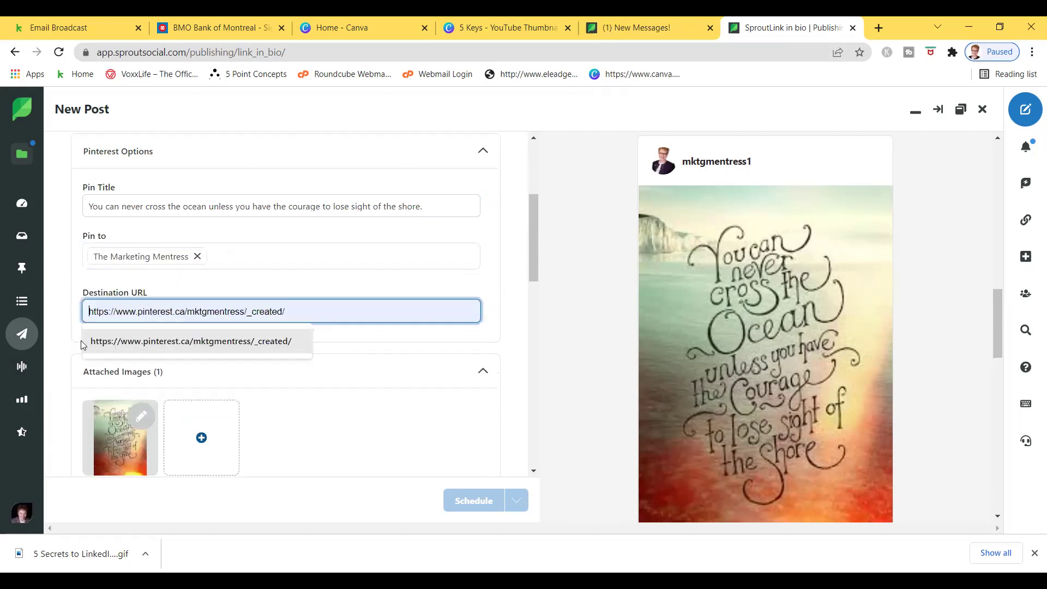
- Choose the account owner as the mobile publisher who gets the push notification reminder for the post
scroll(125, 341, down, 5)
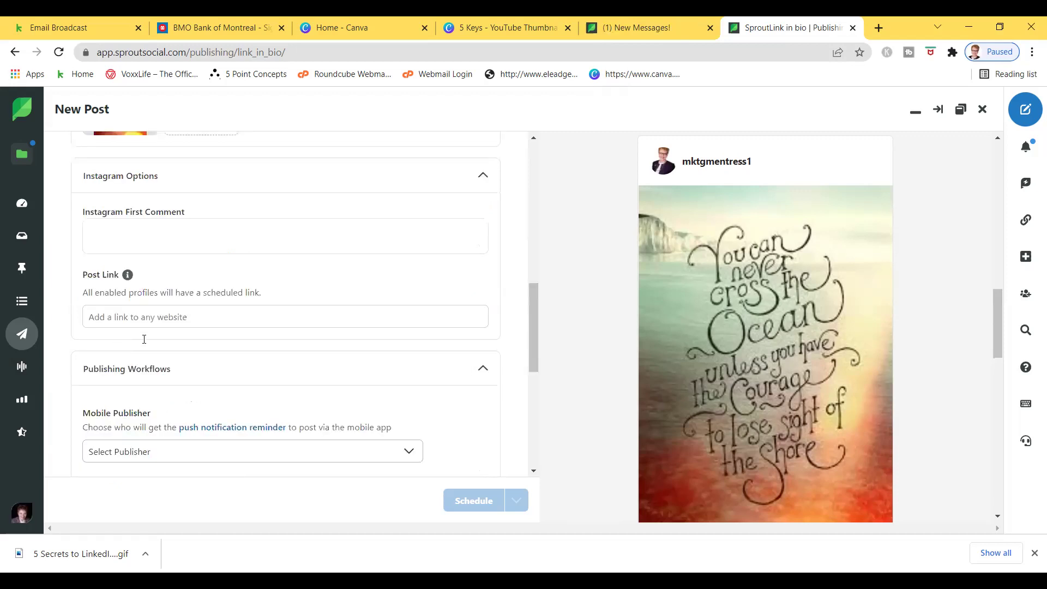
scroll(148, 340, down, 1)
scroll(240, 344, down, 1)
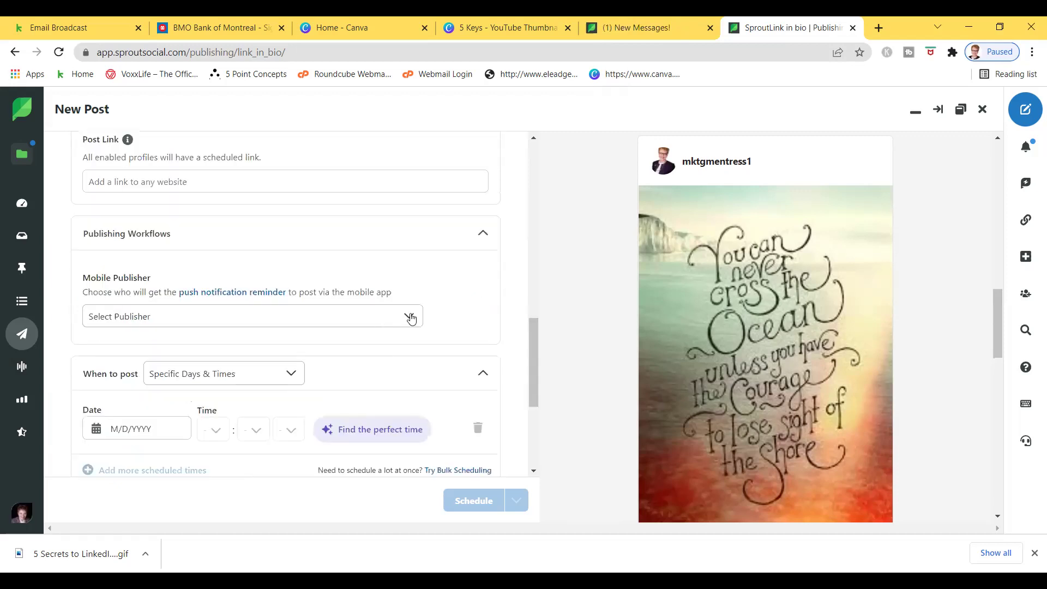
click(388, 306)
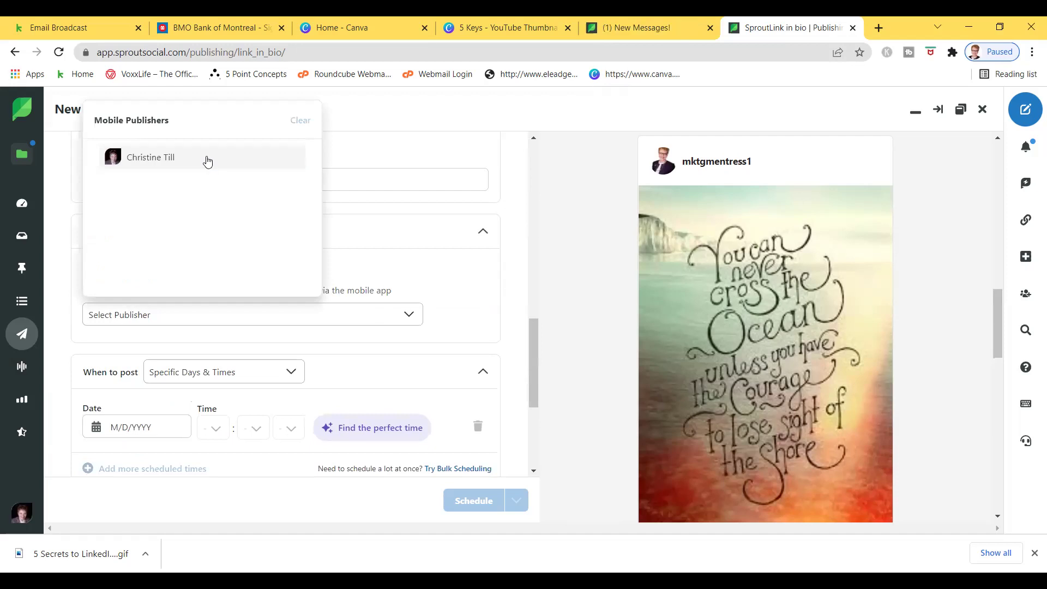
click(208, 158)
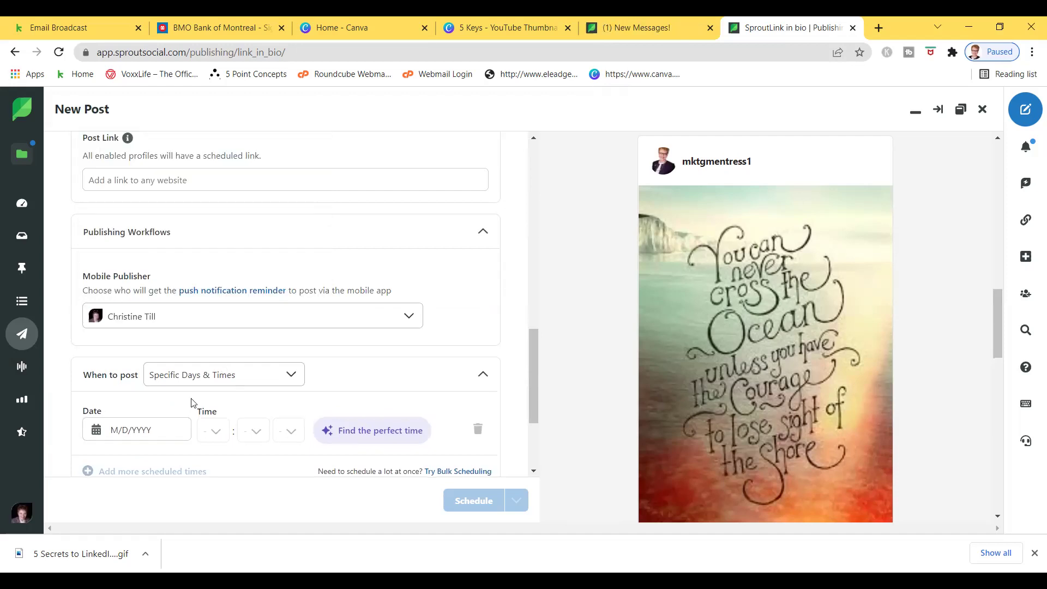
- Set the first scheduled posting time to Wed, Mar 9, 2022 at 8:00 am
click(156, 428)
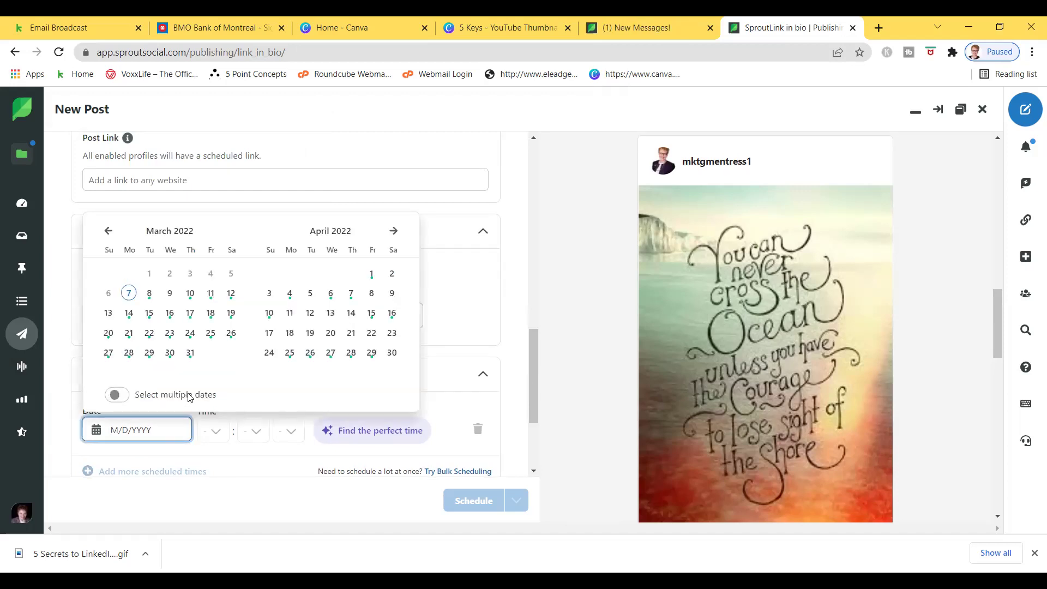
click(170, 295)
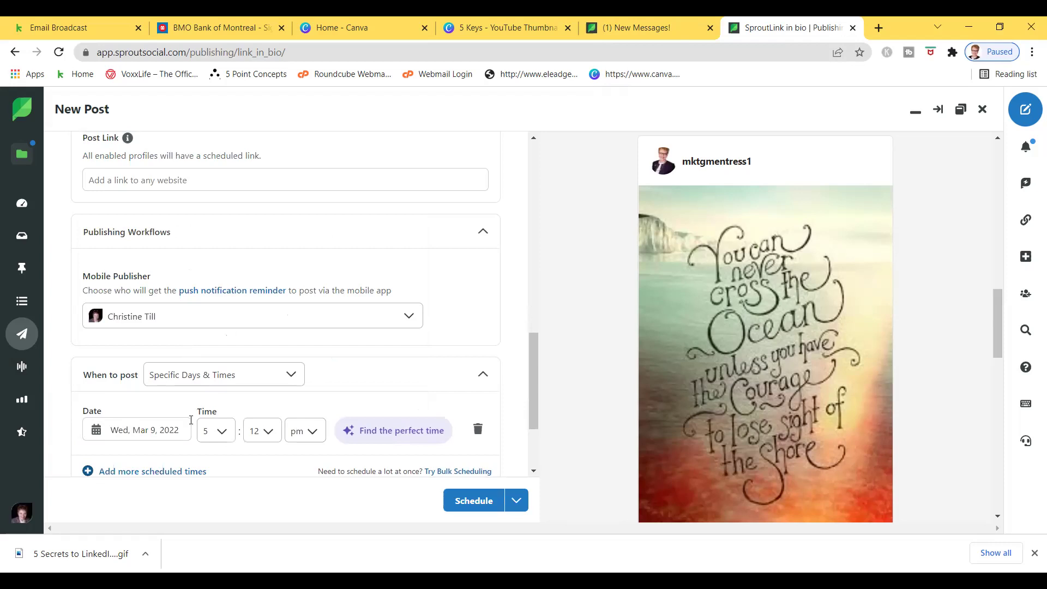
click(222, 440)
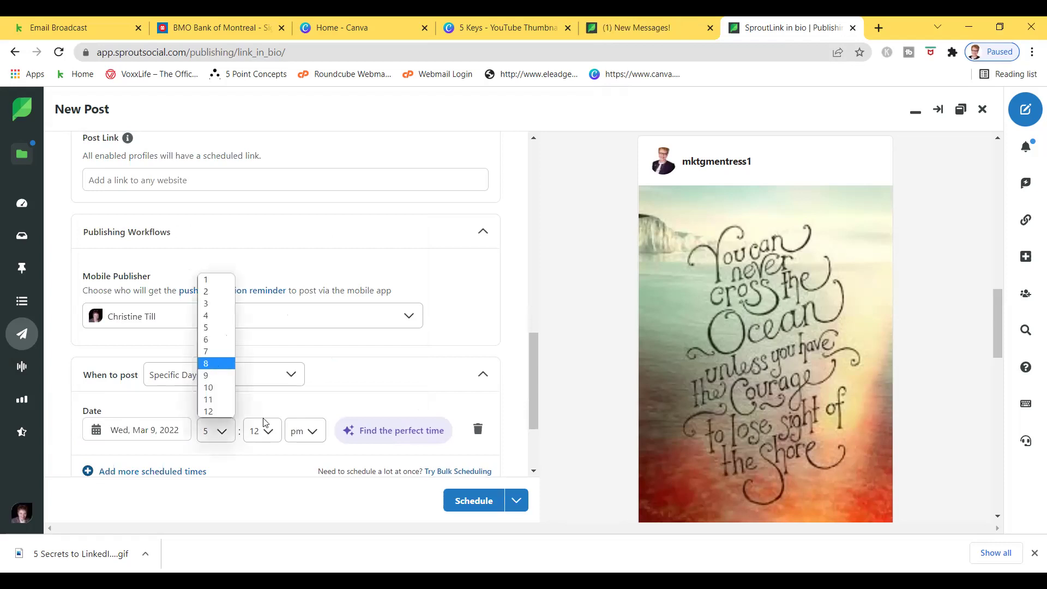
key(Return)
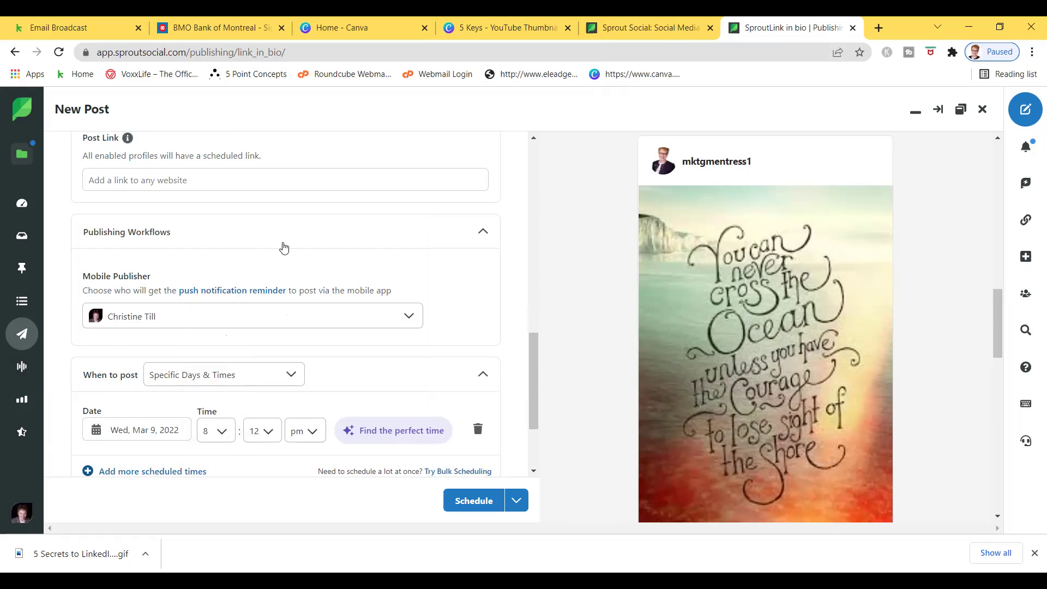
click(261, 431)
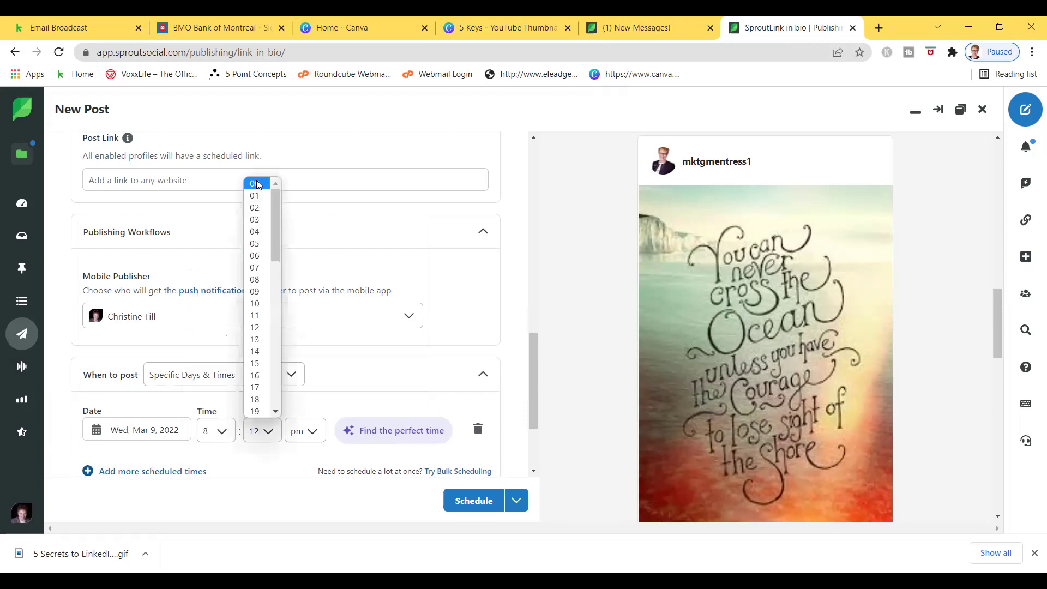
key(Return)
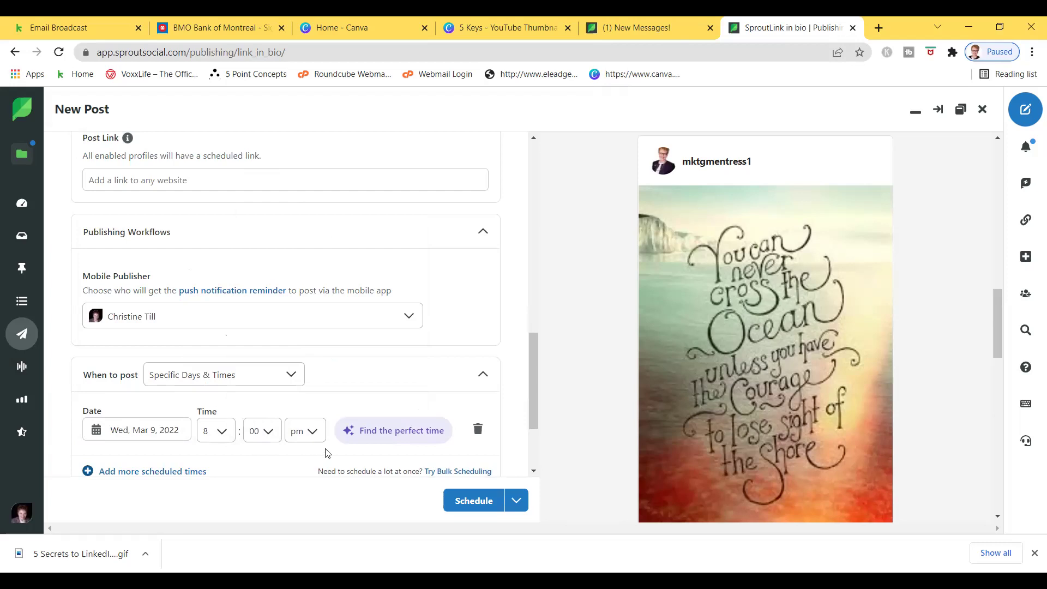
key(Tab)
key(a)
- Add a second scheduled posting time on Sat, Apr 9, 2022 at 2:00 pm
scroll(328, 452, down, 1)
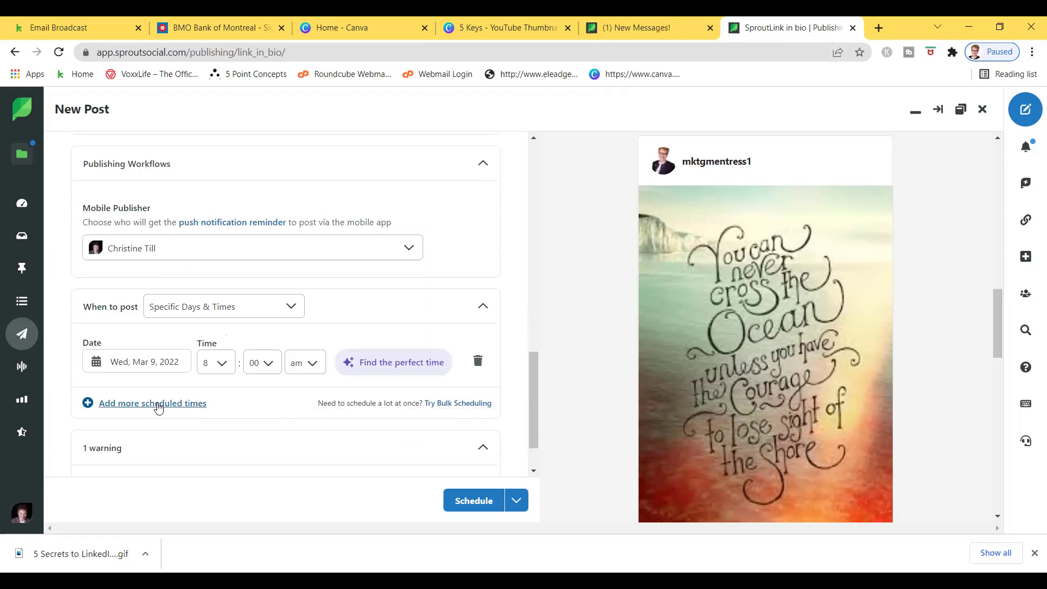
click(158, 402)
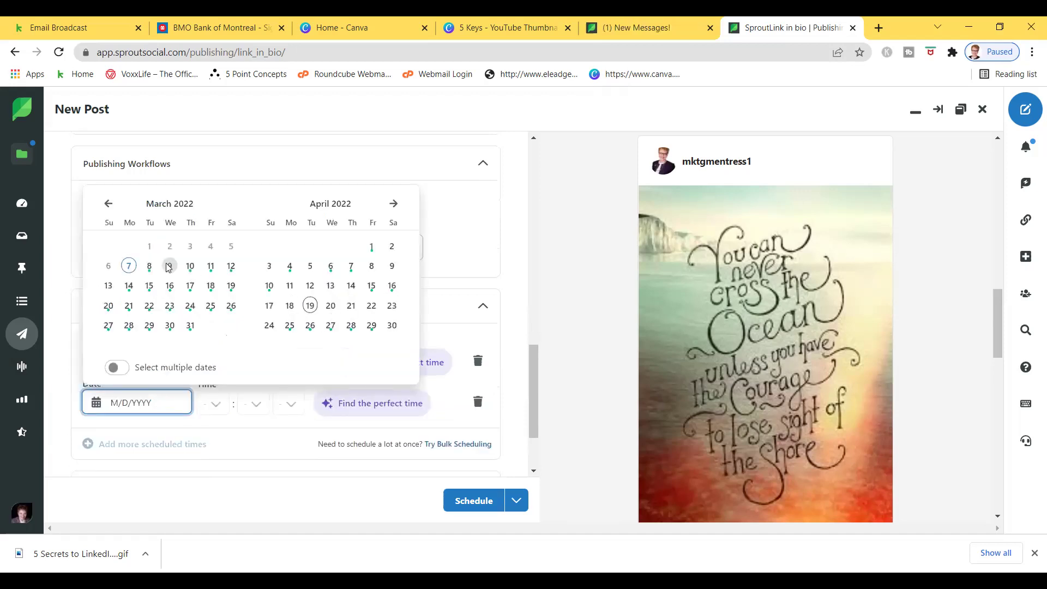
click(392, 267)
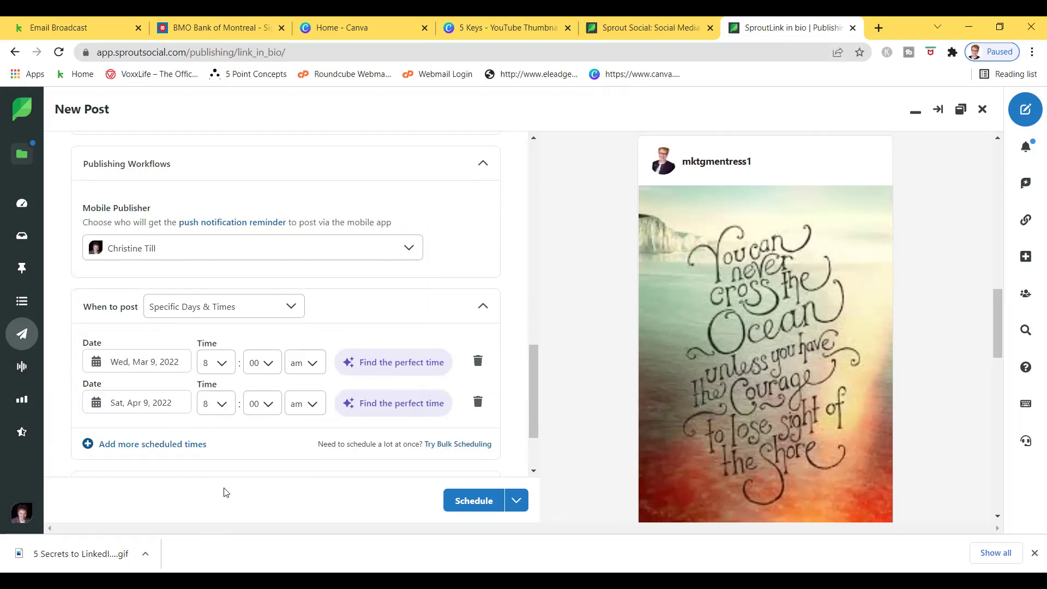
click(221, 405)
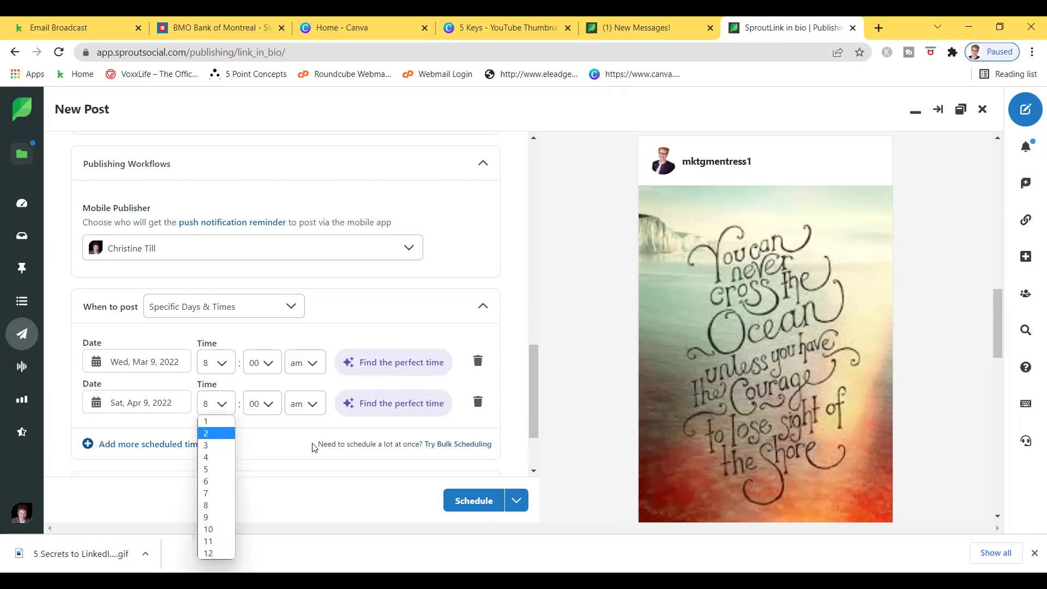
click(208, 433)
- Add a third scheduled posting time on Mon, May 9, 2022 at 7:00 pm
click(144, 448)
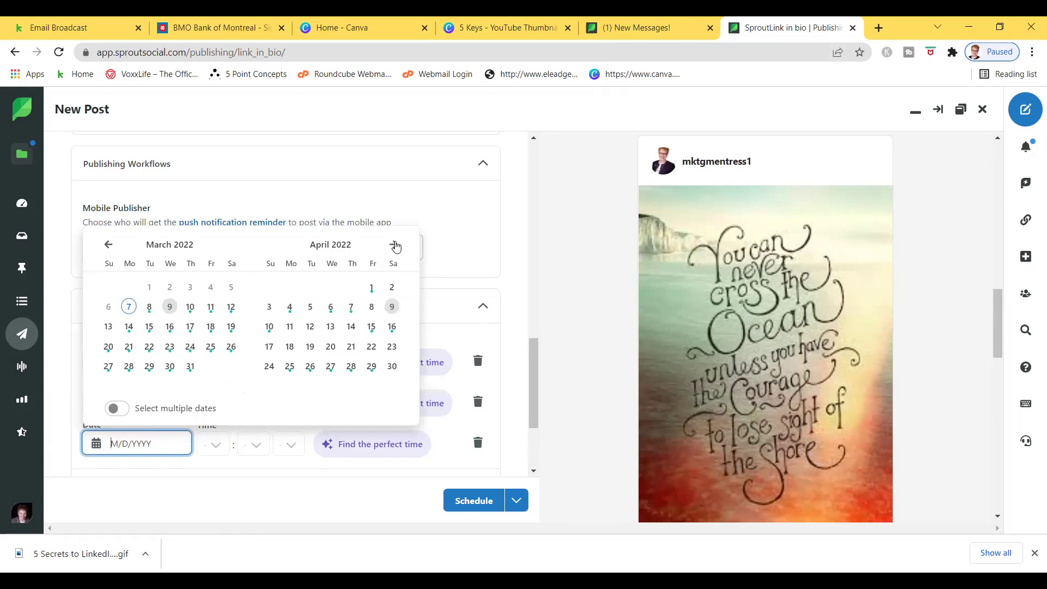
click(393, 247)
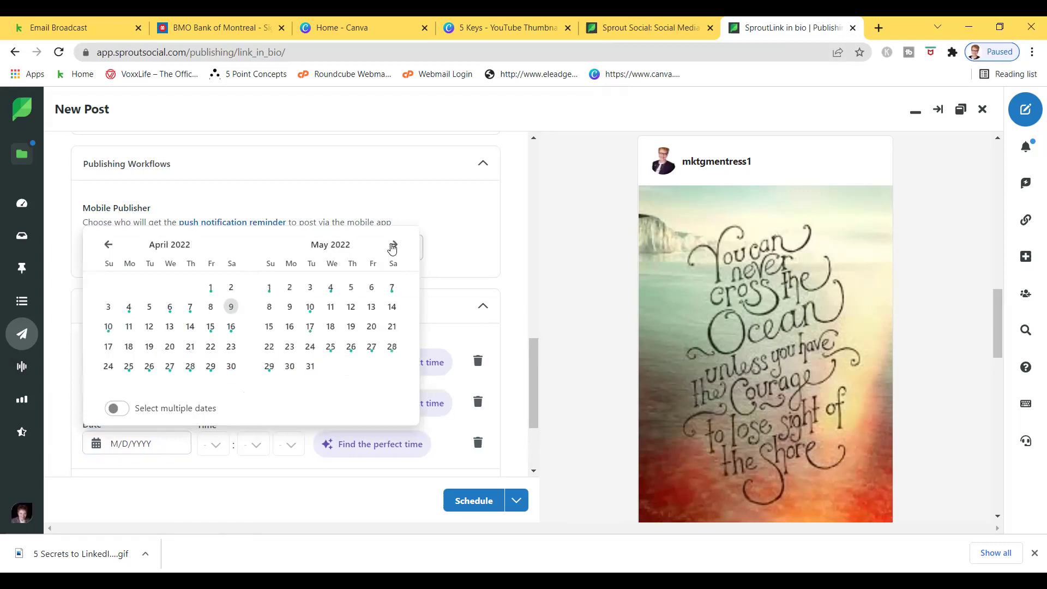
click(290, 307)
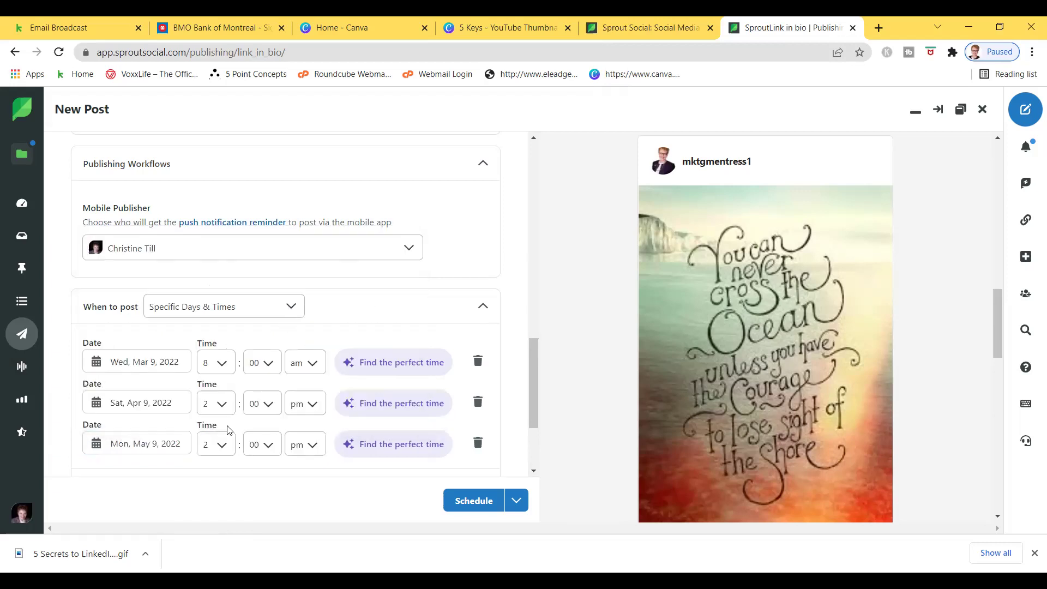
click(222, 448)
click(219, 369)
- Add a row for a fourth posting time, browse its calendar to June 2022, and schedule the post
scroll(262, 409, down, 2)
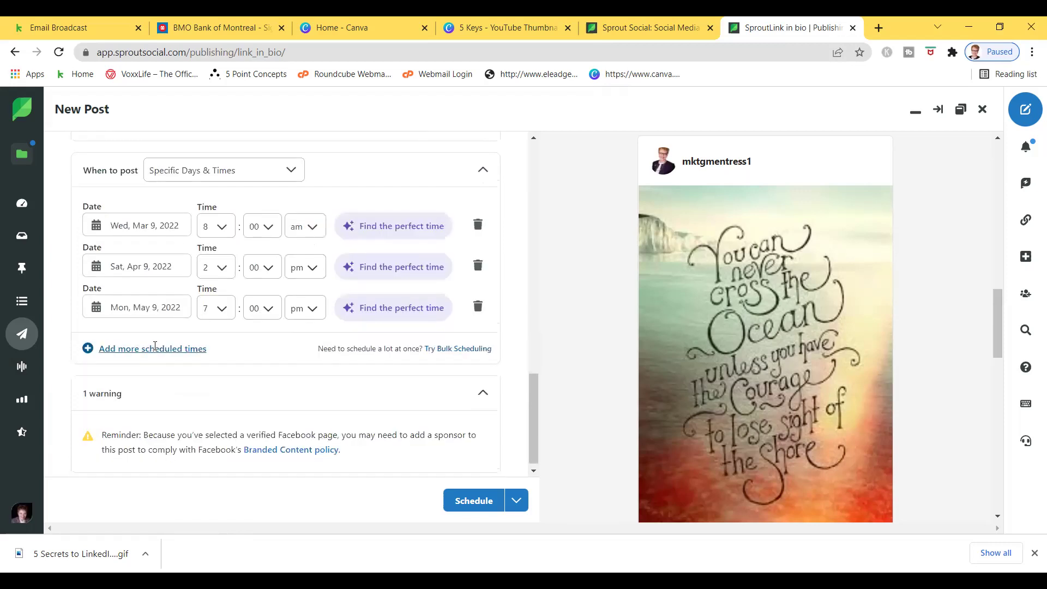
click(152, 345)
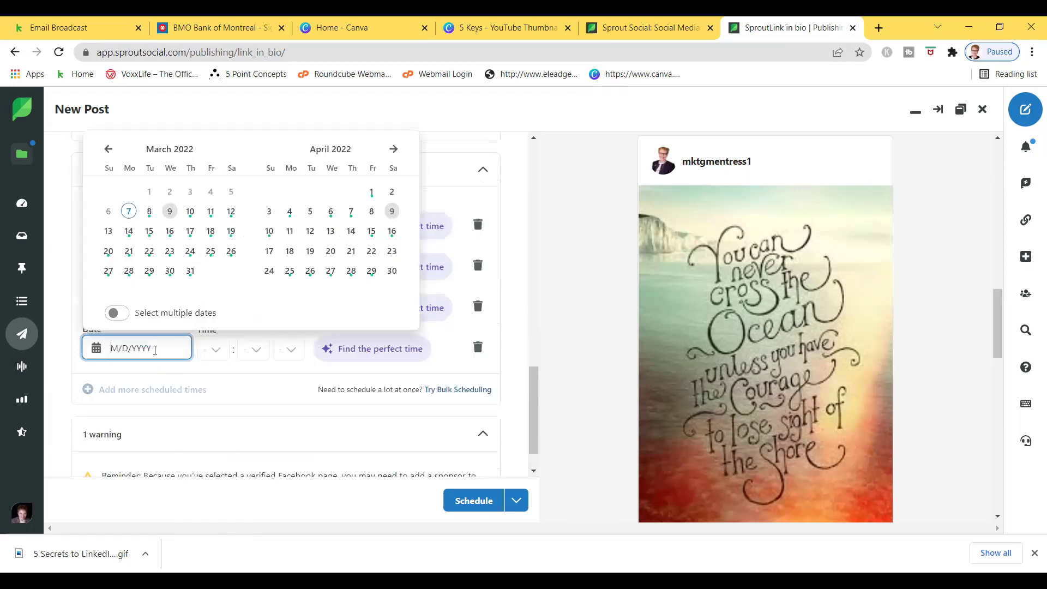
click(394, 149)
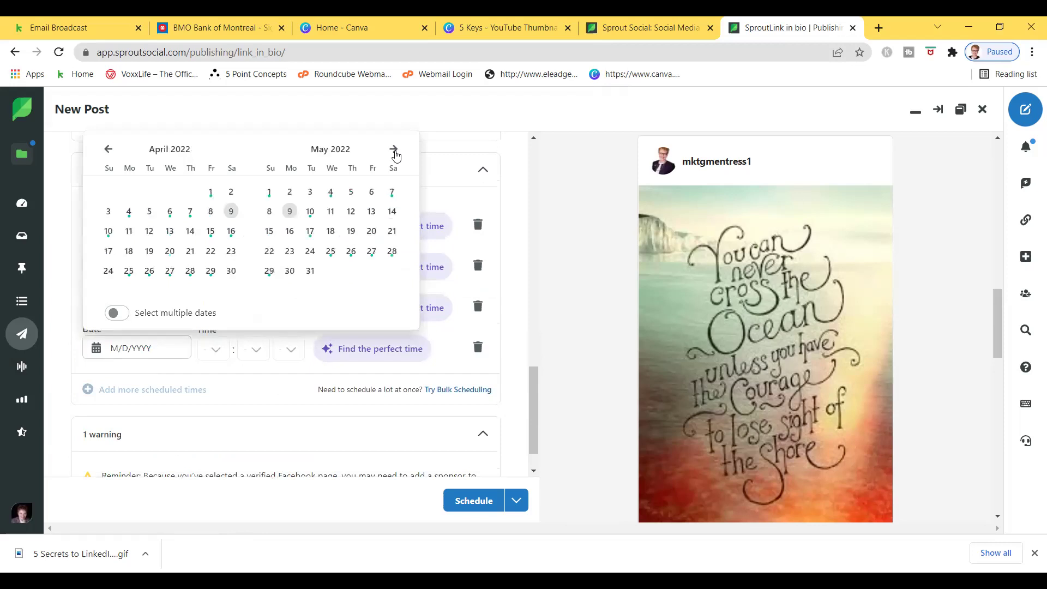
click(393, 150)
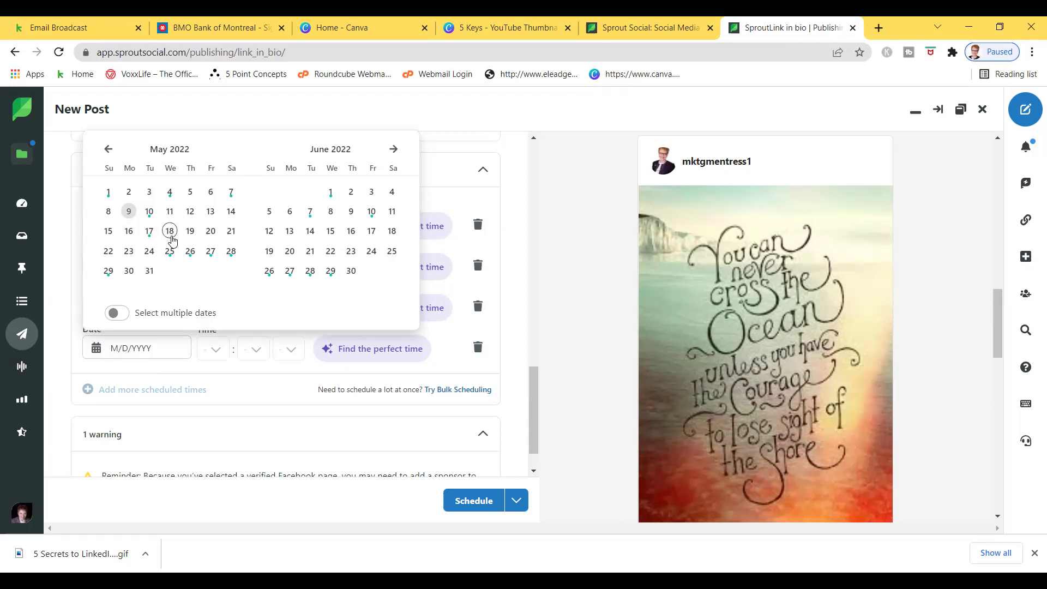
mouse_move(204, 270)
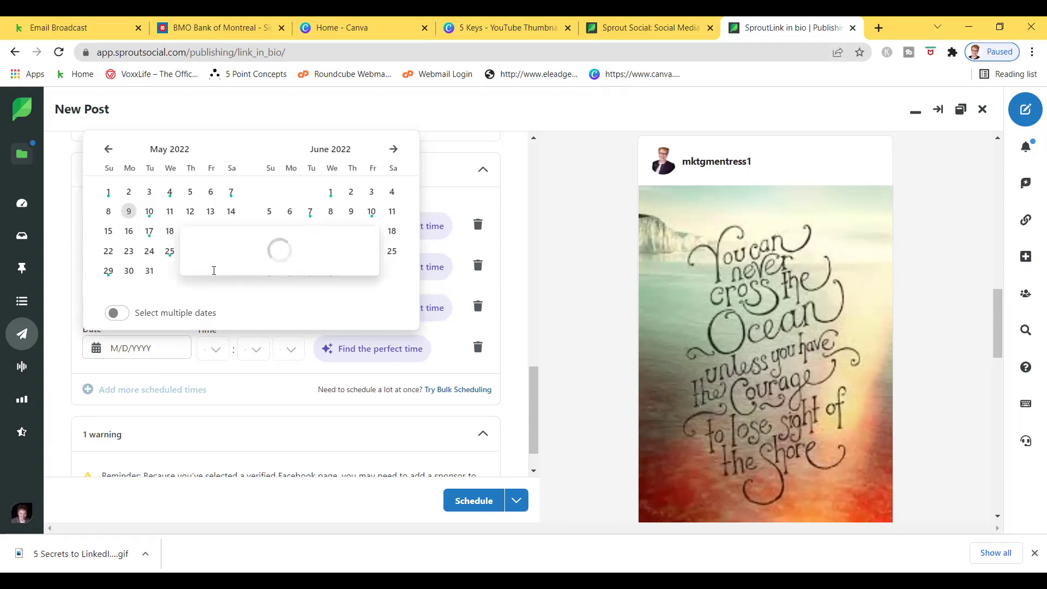
click(479, 508)
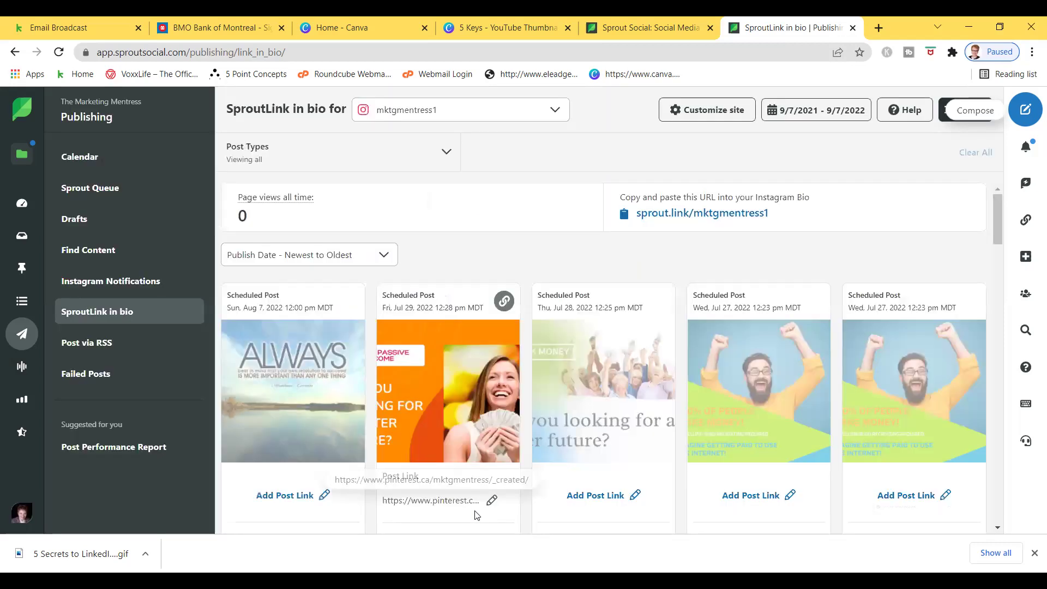